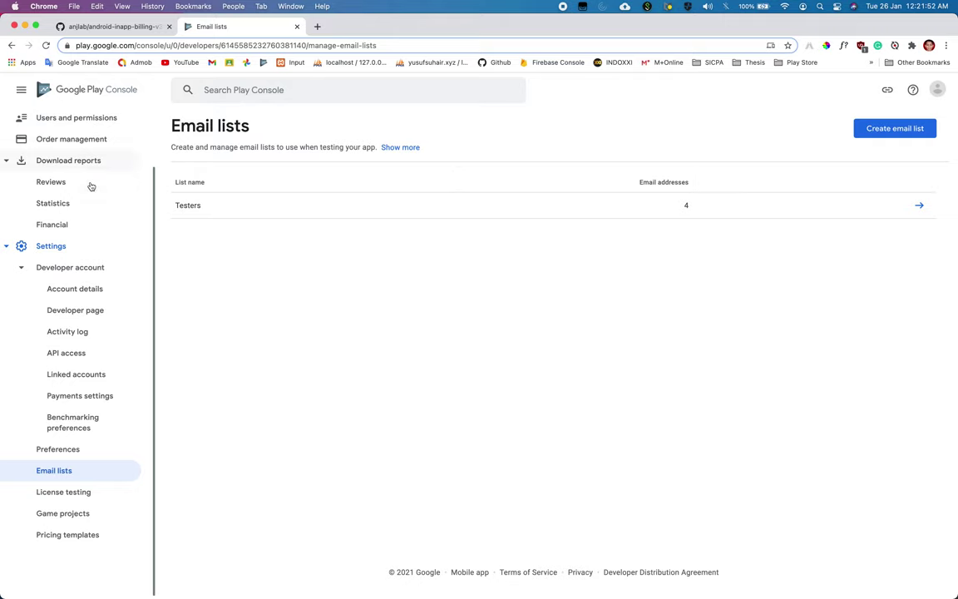
- Open the Play Console's list of all apps and look through the pinned apps and their package names
scroll(90, 187, "up", 2)
left_click(65, 119)
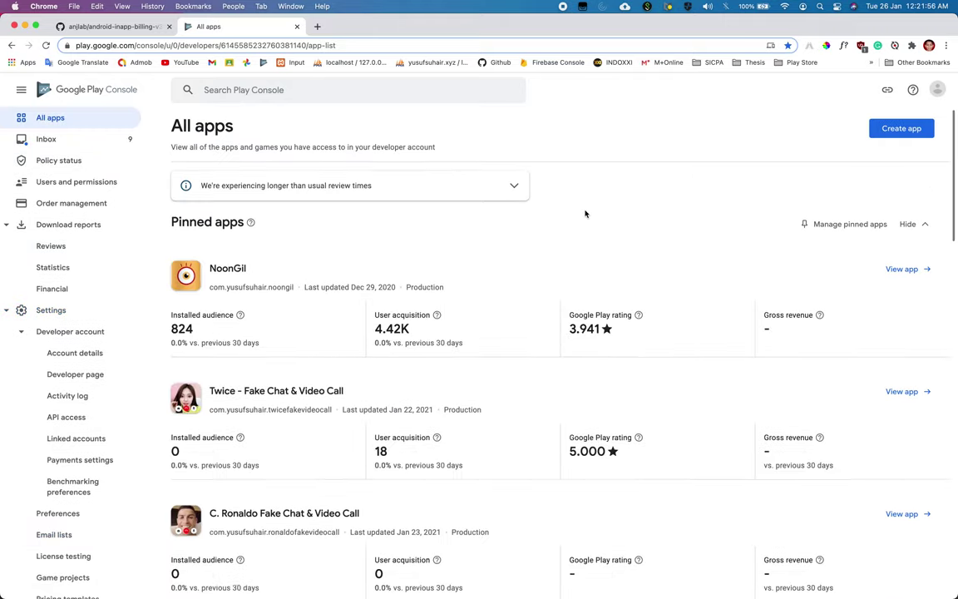
scroll(585, 213, "down", 5)
scroll(585, 214, "down", 13)
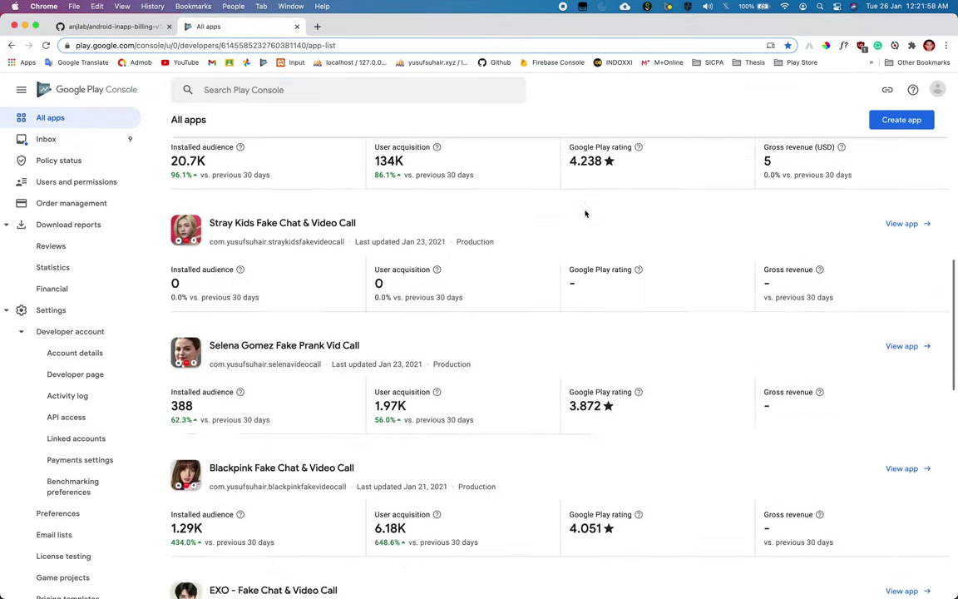
scroll(585, 214, "up", 5)
scroll(584, 213, "up", 11)
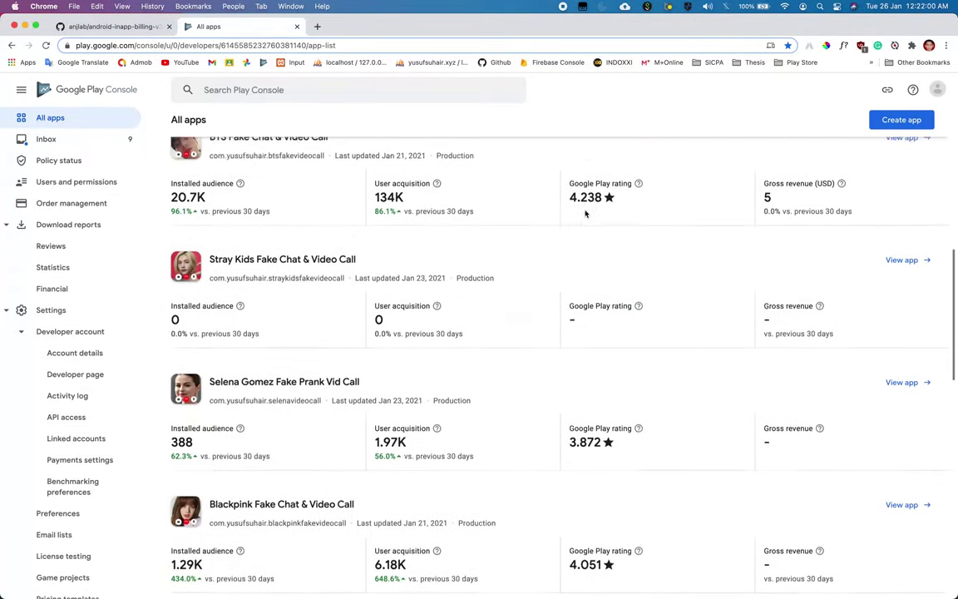
scroll(585, 214, "down", 3)
scroll(585, 214, "down", 7)
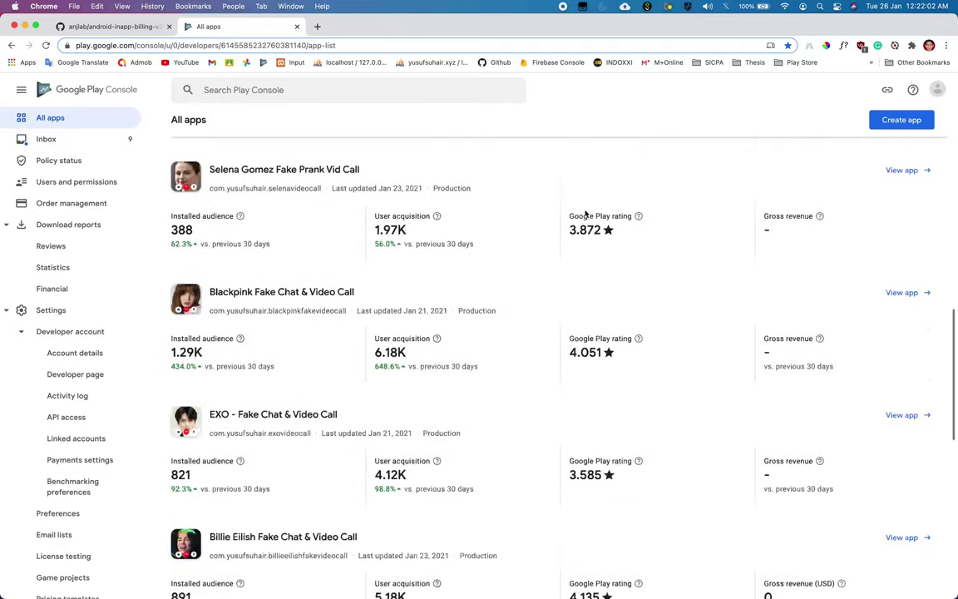
scroll(584, 208, "up", 8)
scroll(304, 225, "down", 3)
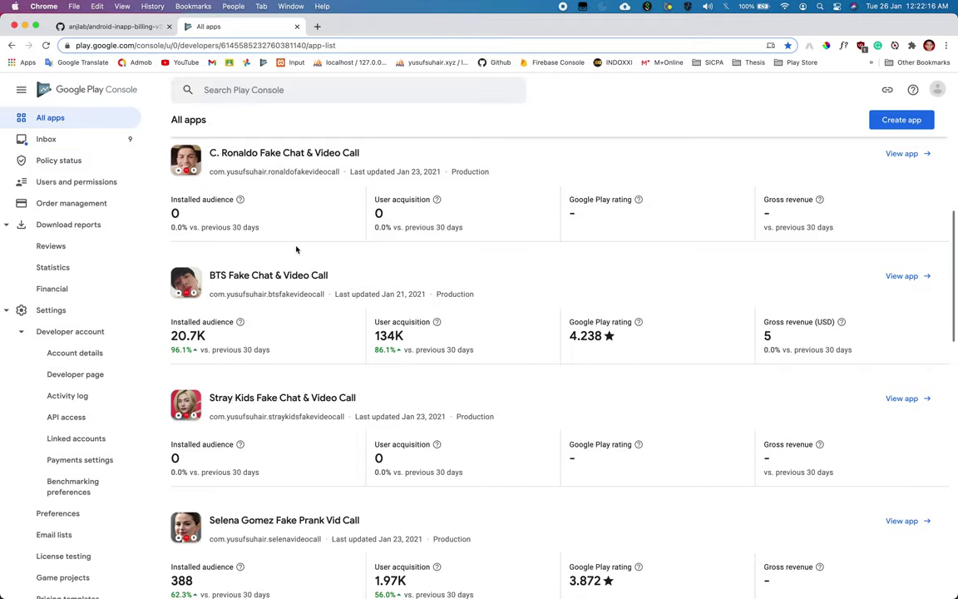
scroll(301, 260, "down", 3)
scroll(299, 263, "down", 5)
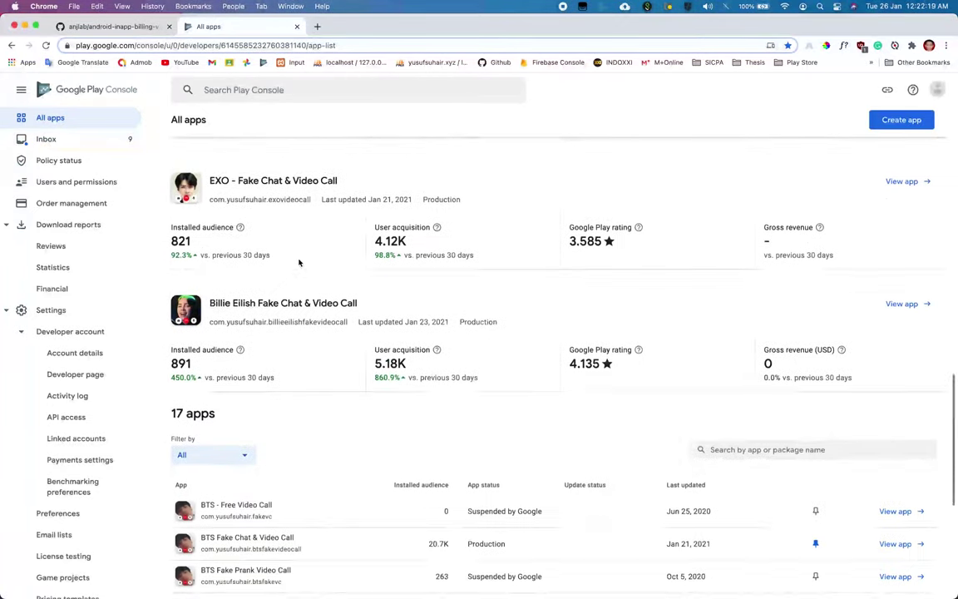
scroll(300, 263, "up", 9)
scroll(301, 265, "up", 3)
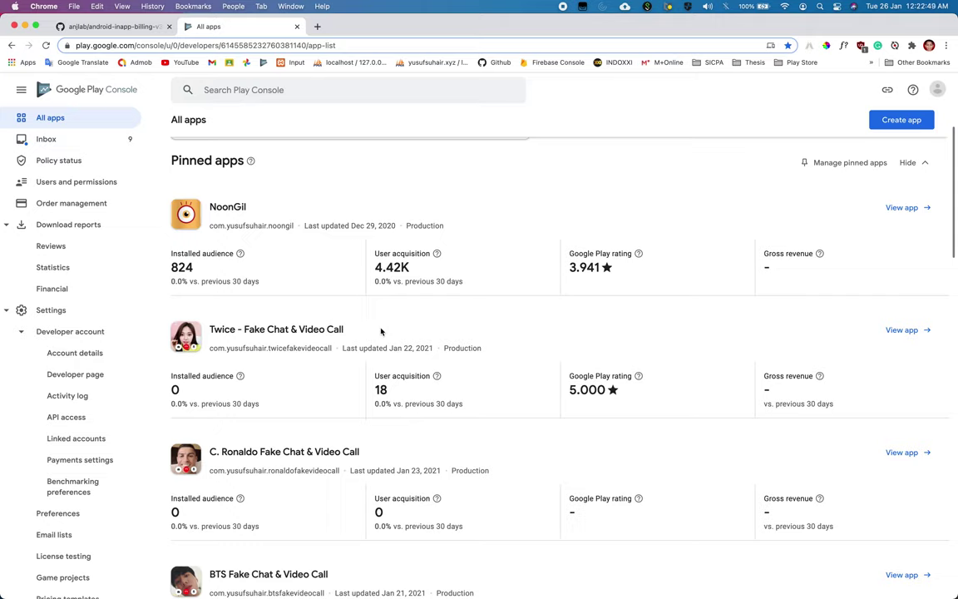
scroll(455, 400, "up", 2)
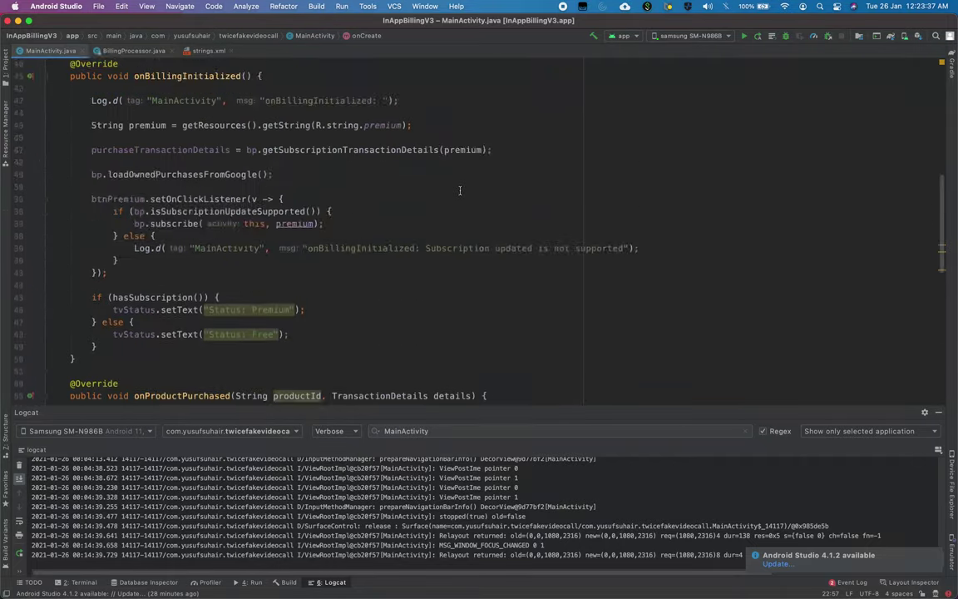
- Start a new Android Studio project from the Empty Activity phone template and name it InAppBillingV3Tutorial
scroll(459, 190, "up", 15)
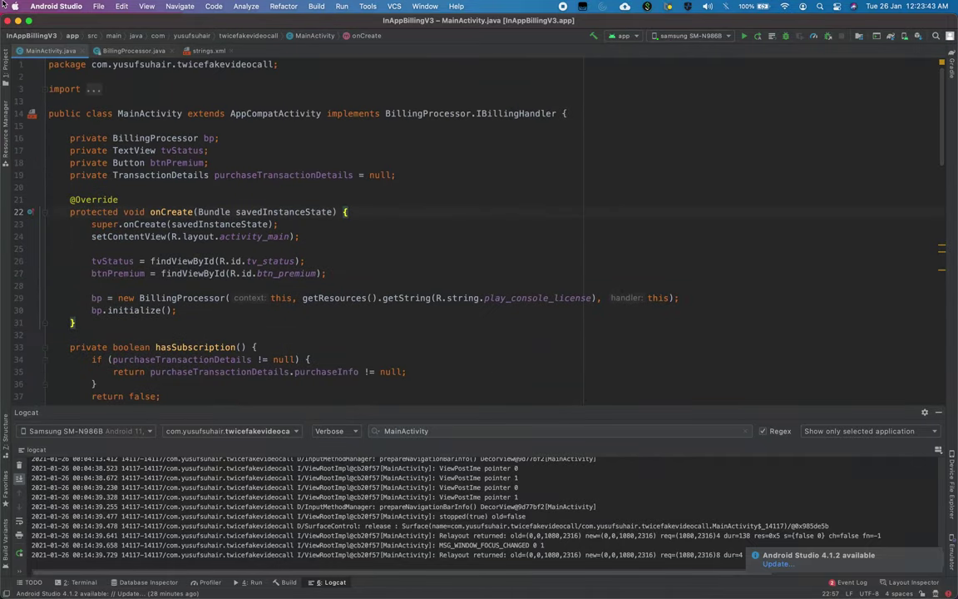
left_click(98, 6)
mouse_move(117, 22)
left_click(283, 23)
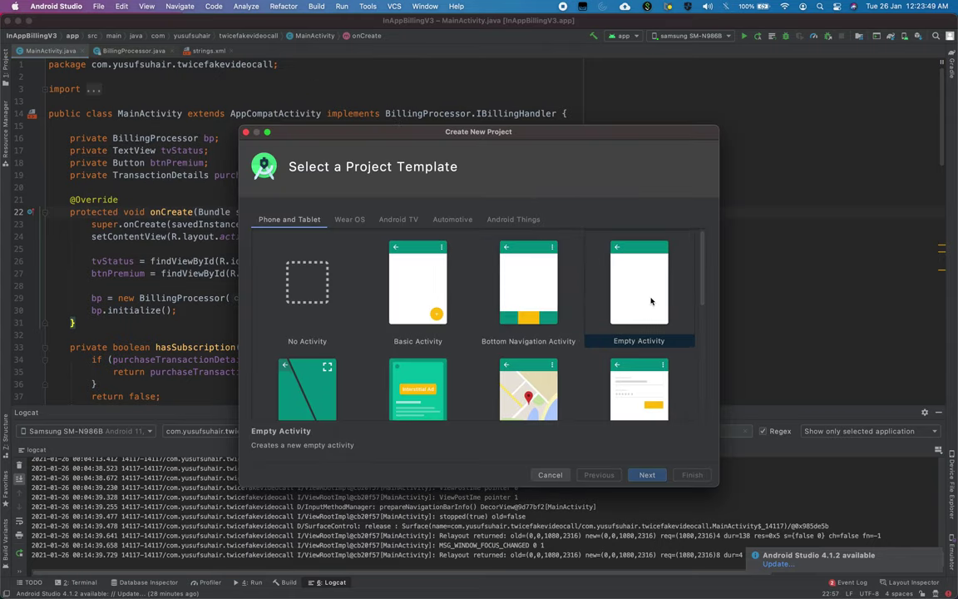
double_click(651, 301)
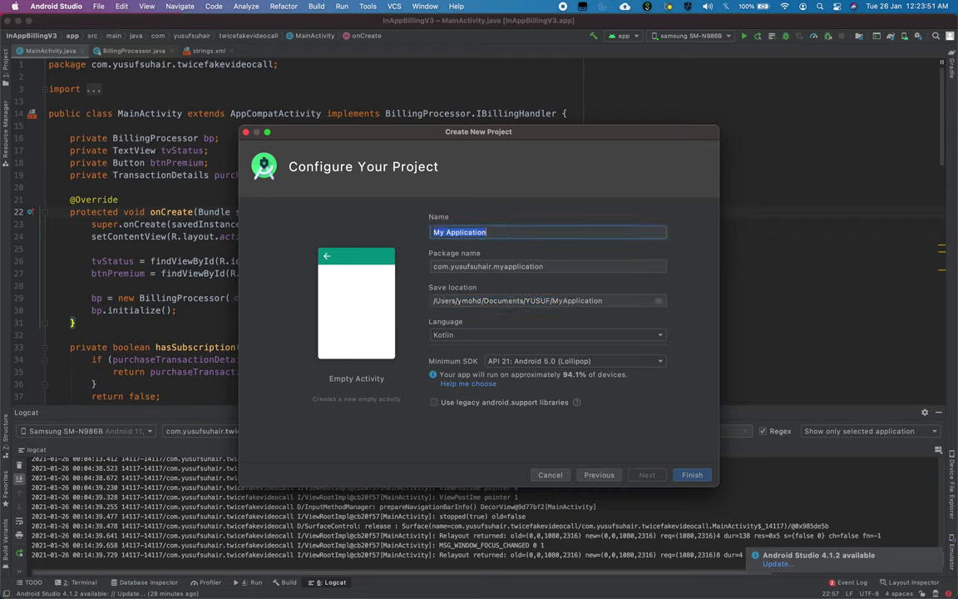
type("InAppBillingV")
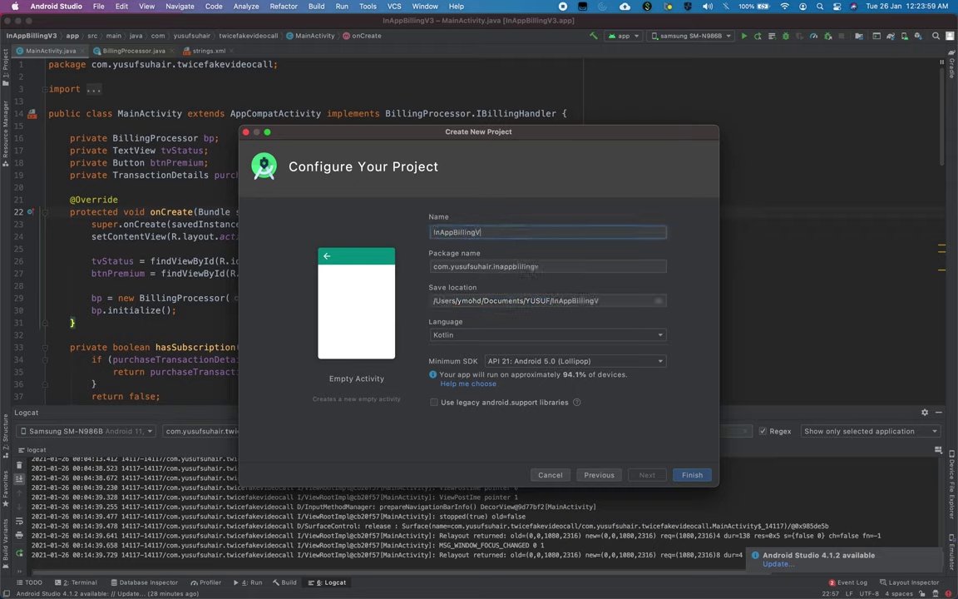
type("3Tutorial")
- Replace the last part of the new project's package name with twicefakevideocall, copied from the Twice app's entry in the Play Console
left_click_drag(496, 266, 572, 266)
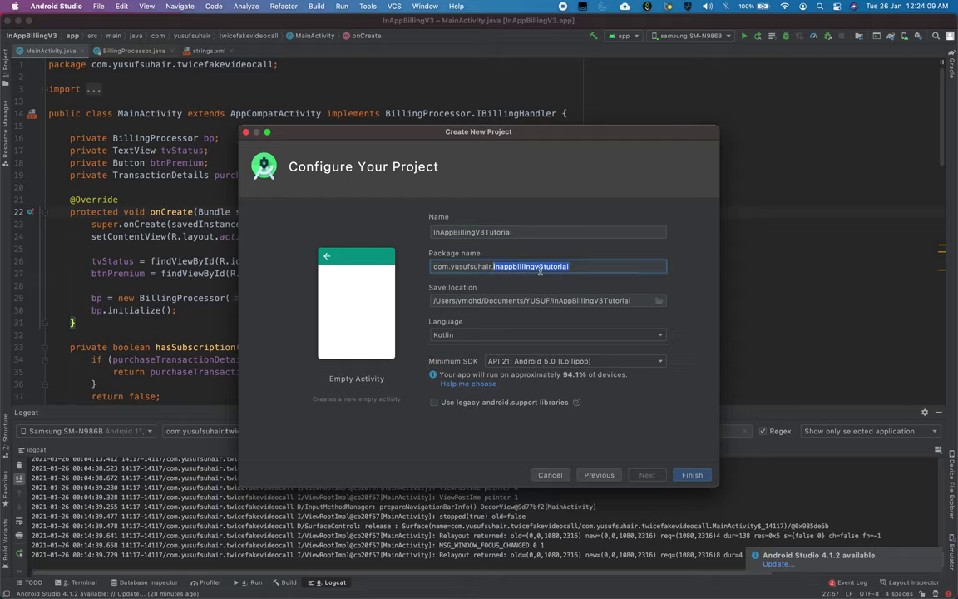
key("ctrl+Up")
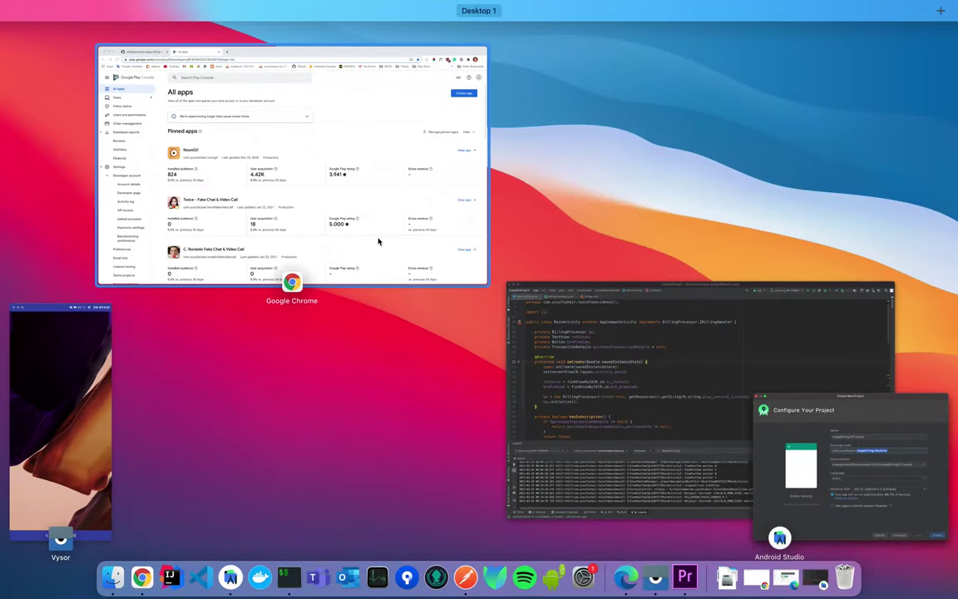
left_click(378, 241)
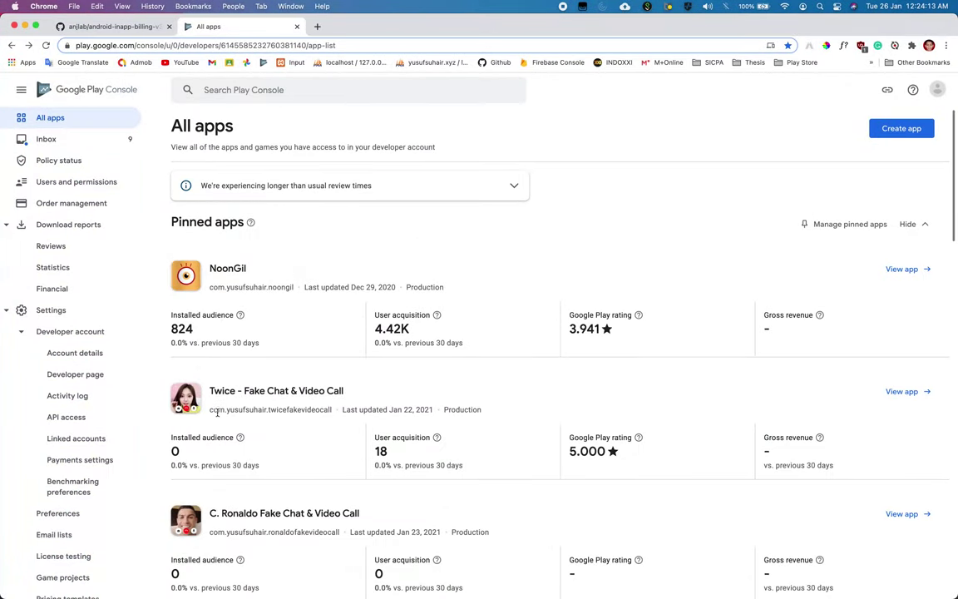
left_click_drag(268, 409, 333, 411)
key("super+c")
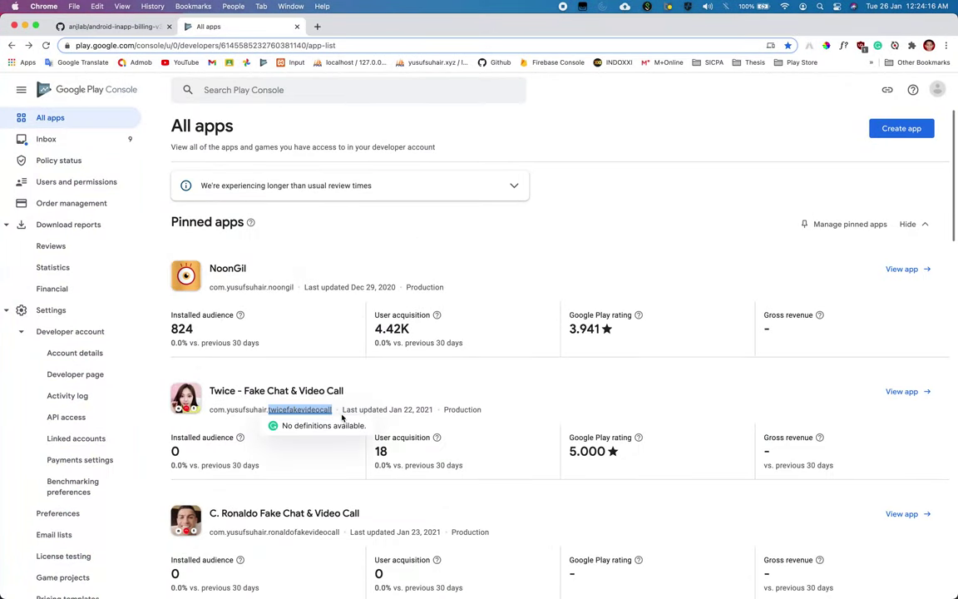
key("ctrl+Up")
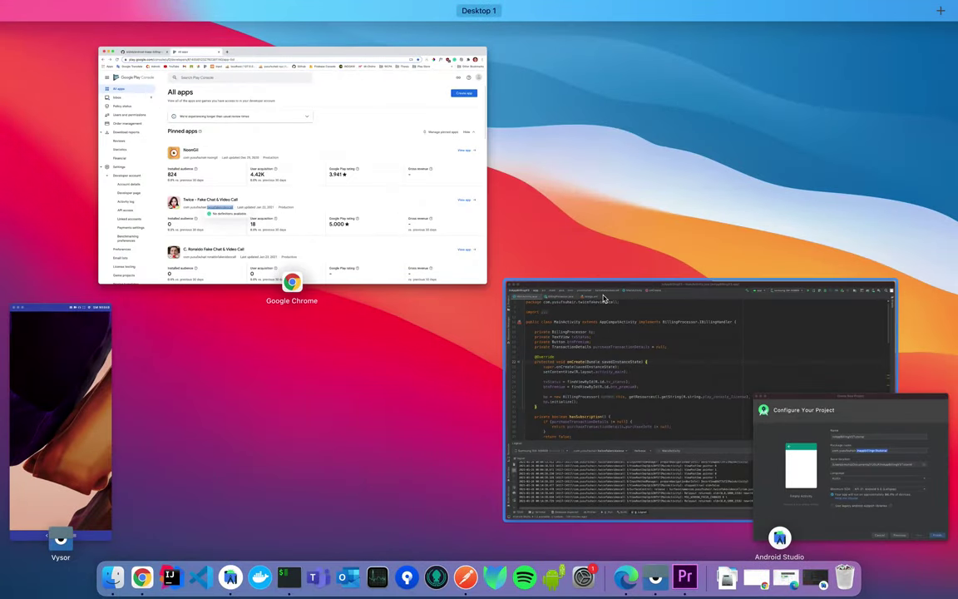
left_click(518, 276)
key("super+v")
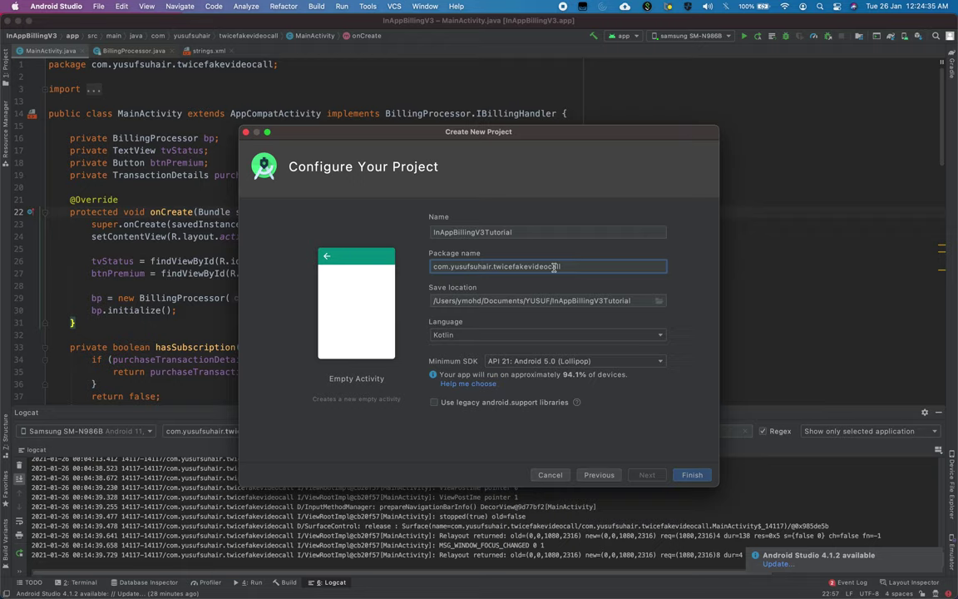
- Set the project language to Java and create the project
left_click(499, 334)
left_click(502, 316)
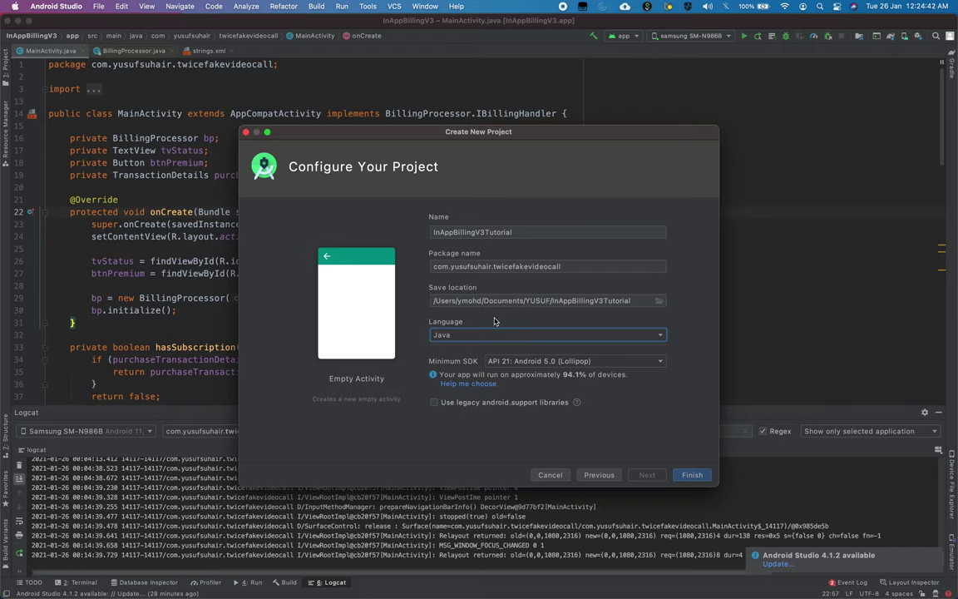
left_click(690, 475)
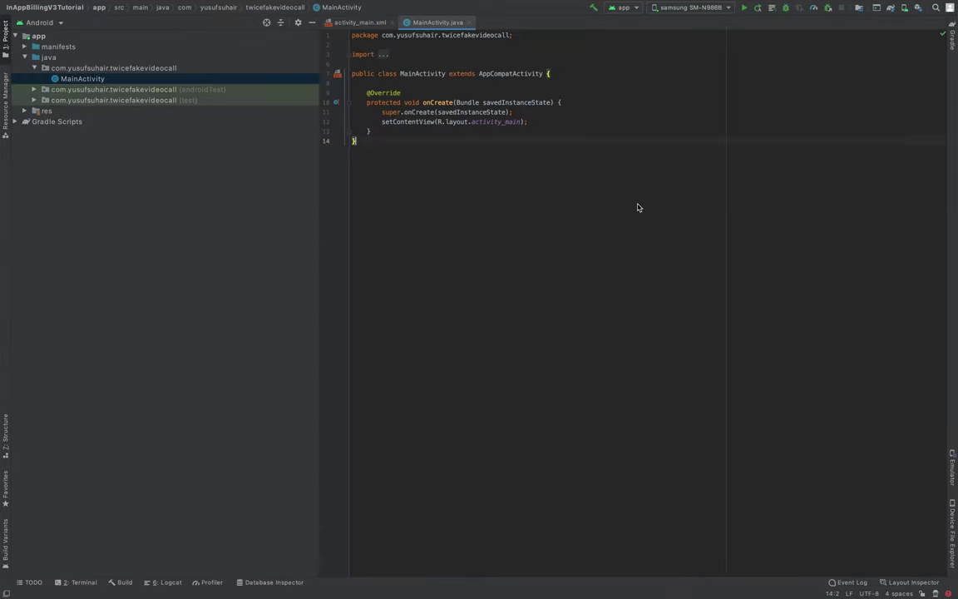
- Hide the project file tree and place the cursor in MainActivity.java's code
left_click(638, 155)
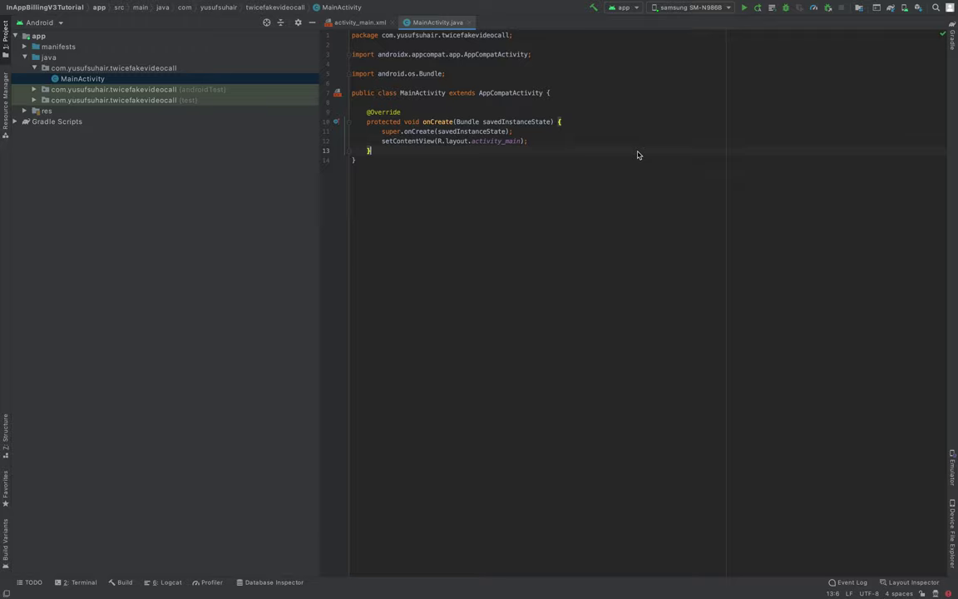
left_click(627, 143)
key("super+1")
left_click(408, 184)
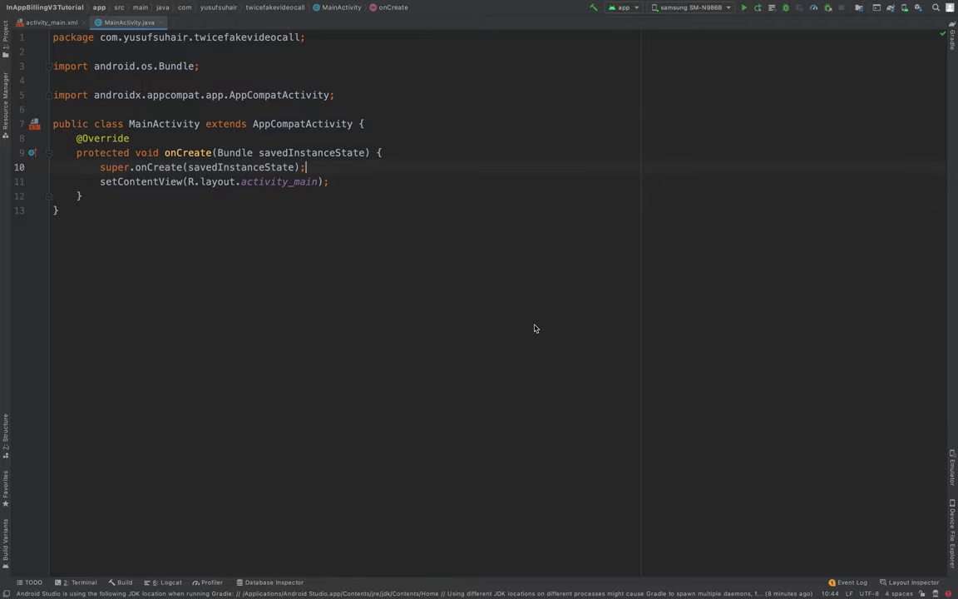
- Switch to Chrome and copy the mavenCentral() repositories block from the Getting Started section of the anjlab/android-inapp-billing-v3 README
key("super+Tab")
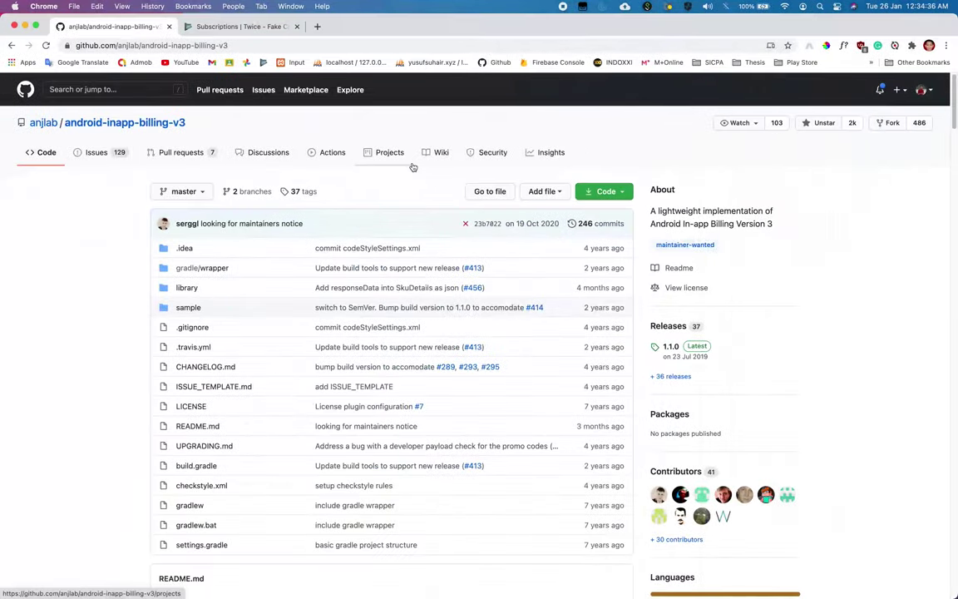
left_click(164, 47)
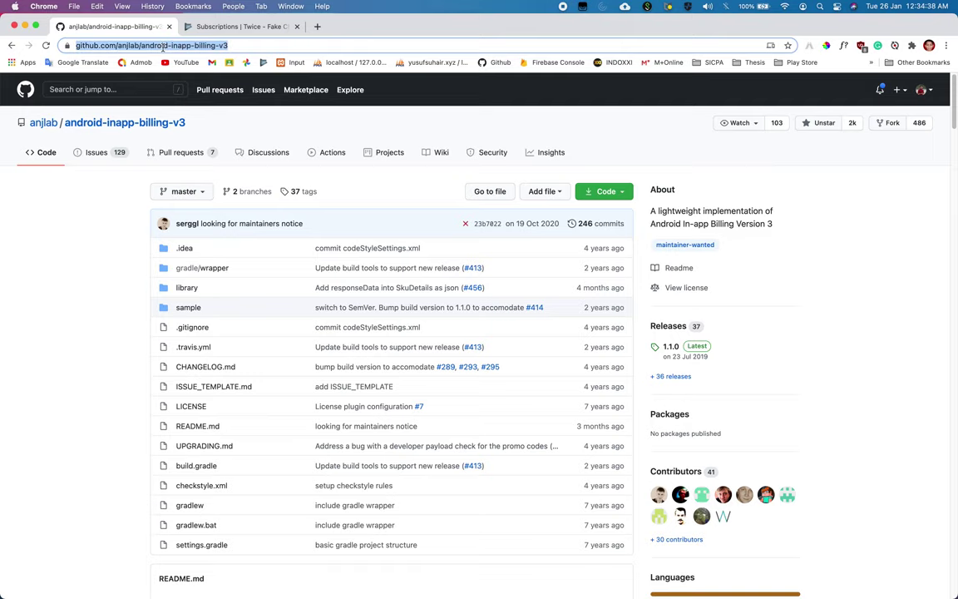
left_click(109, 199)
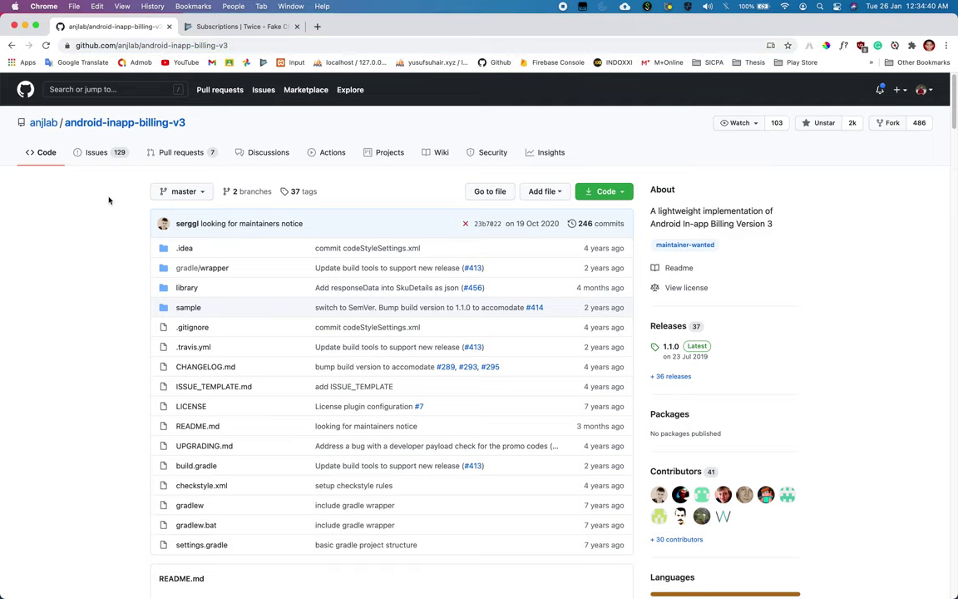
scroll(108, 200, "down", 1)
scroll(109, 199, "down", 10)
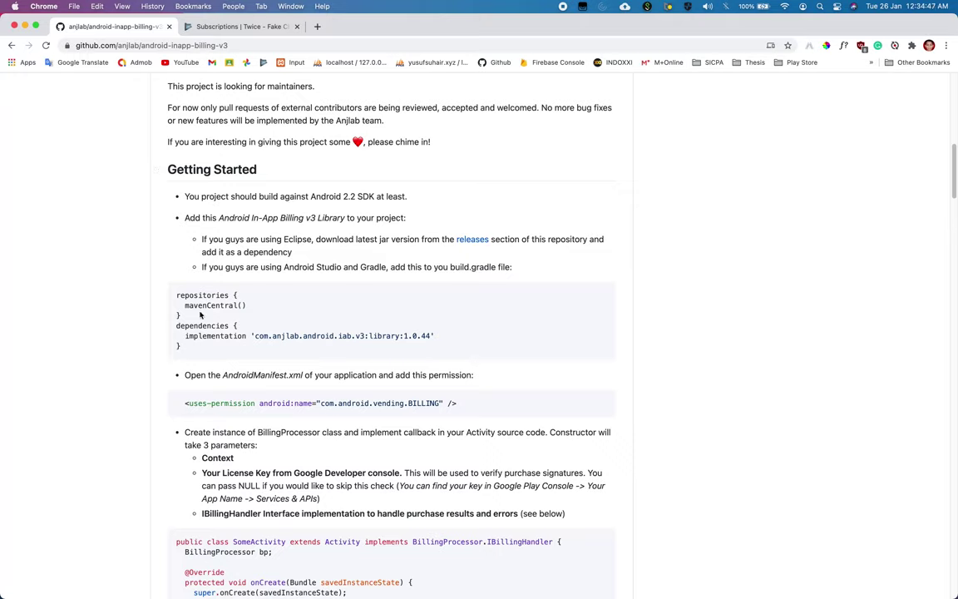
left_click_drag(199, 315, 175, 300)
key("super+c")
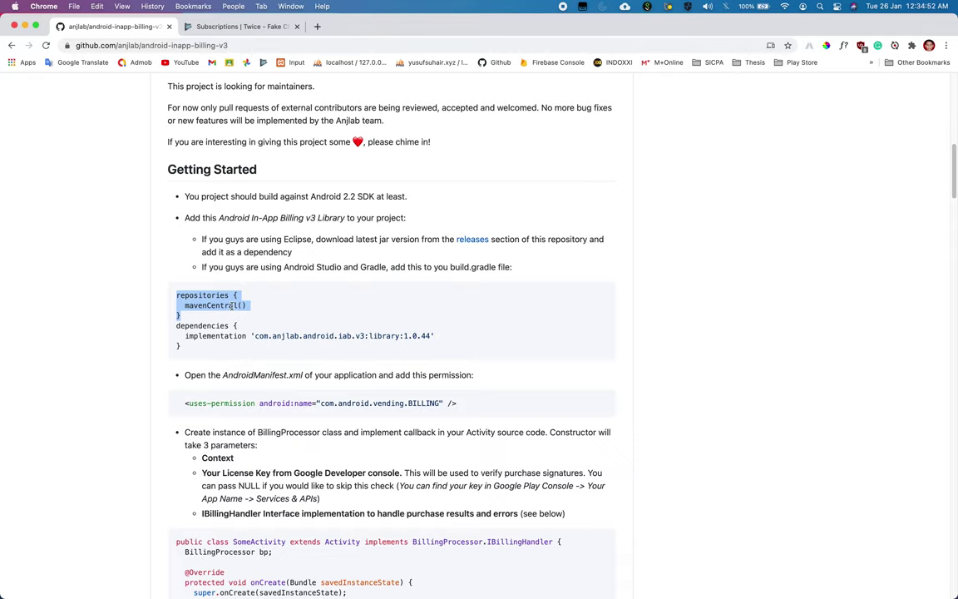
- Switch to Android Studio, open the app module's build.gradle and insert the copied repositories block between the plugins and android blocks
key("super+Tab")
key("super+shift+o")
type("build")
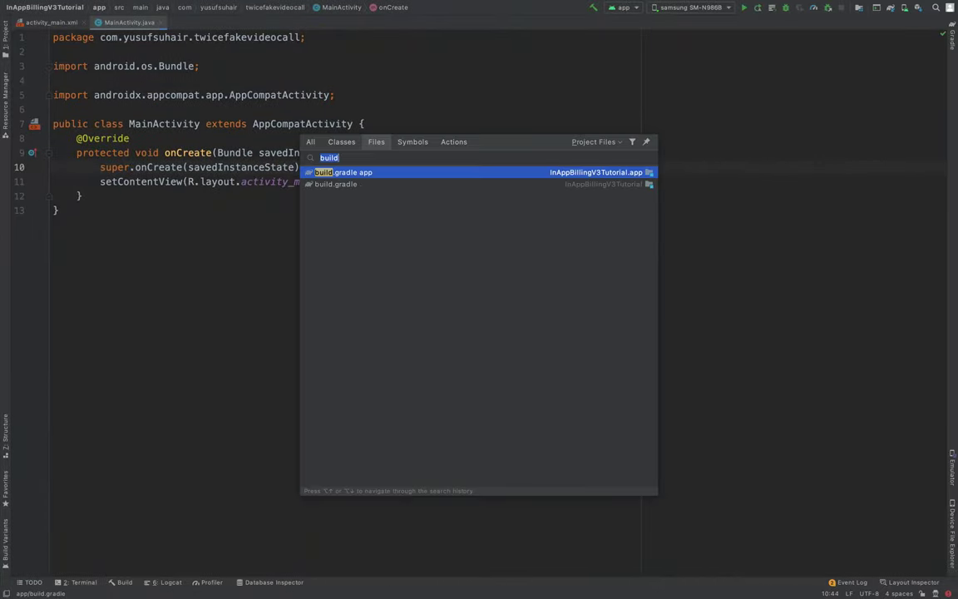
key("Return")
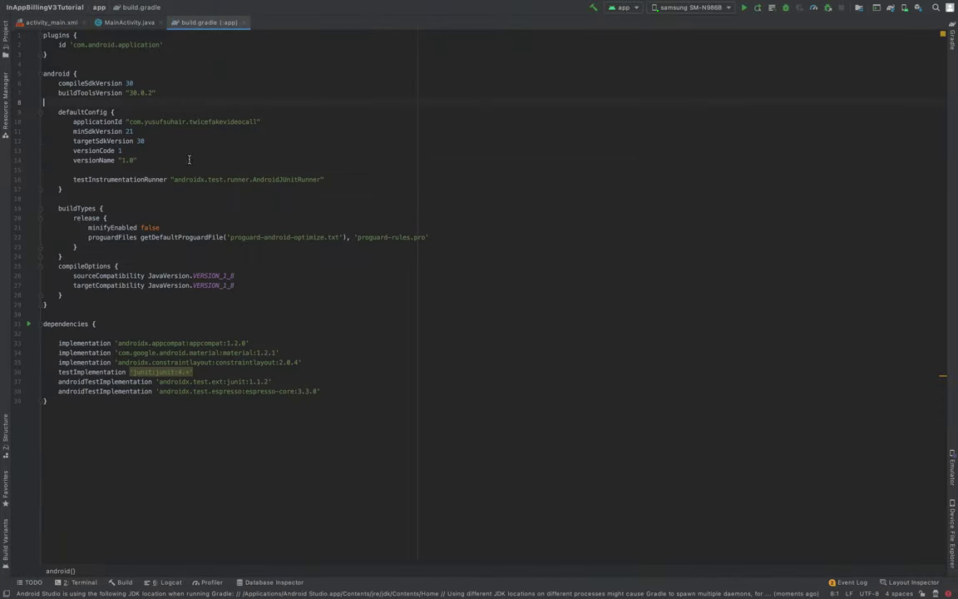
key("super+v")
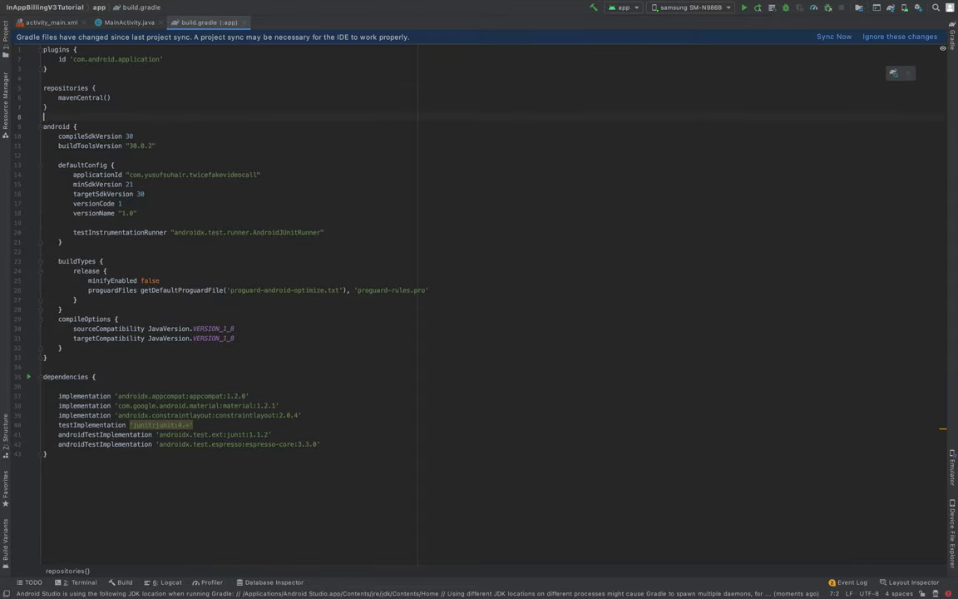
- Copy implementation 'com.anjlab.android.iab.v3:library:1.0.44' from the README in Chrome into build.gradle's dependencies block and sync the Gradle changes
key("super+Tab")
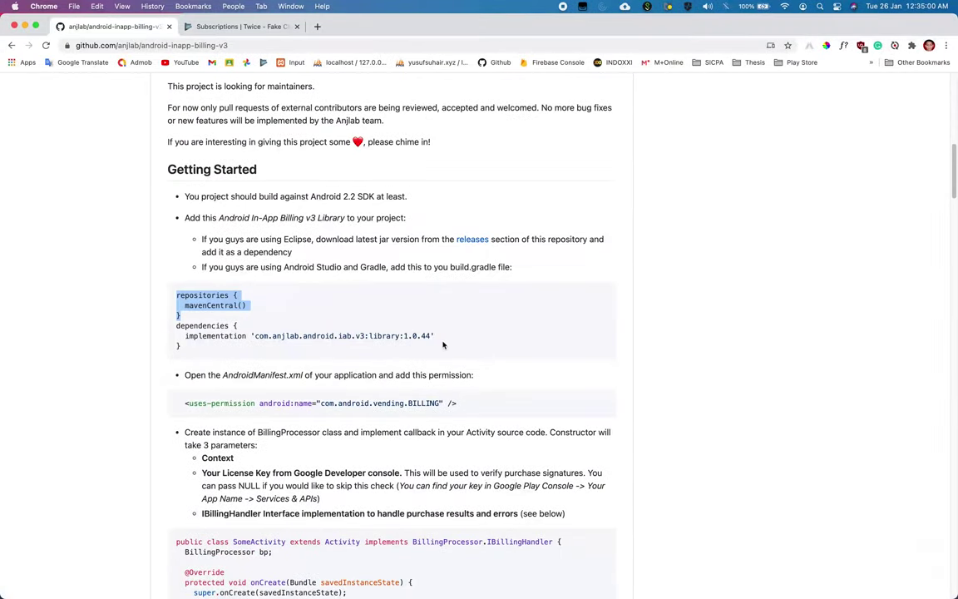
left_click_drag(453, 336, 184, 336)
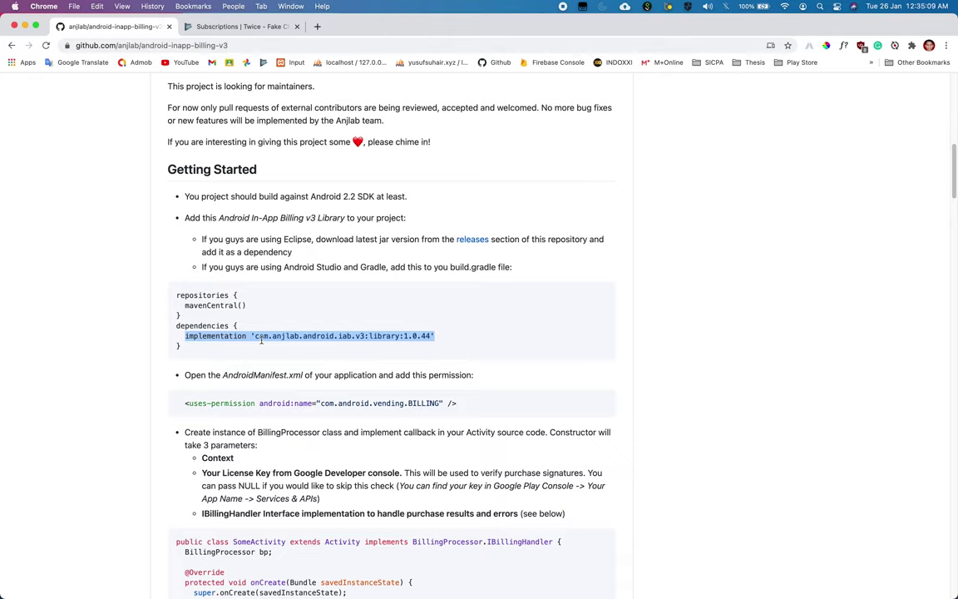
key("super+c")
key("super+Tab")
key("super+v")
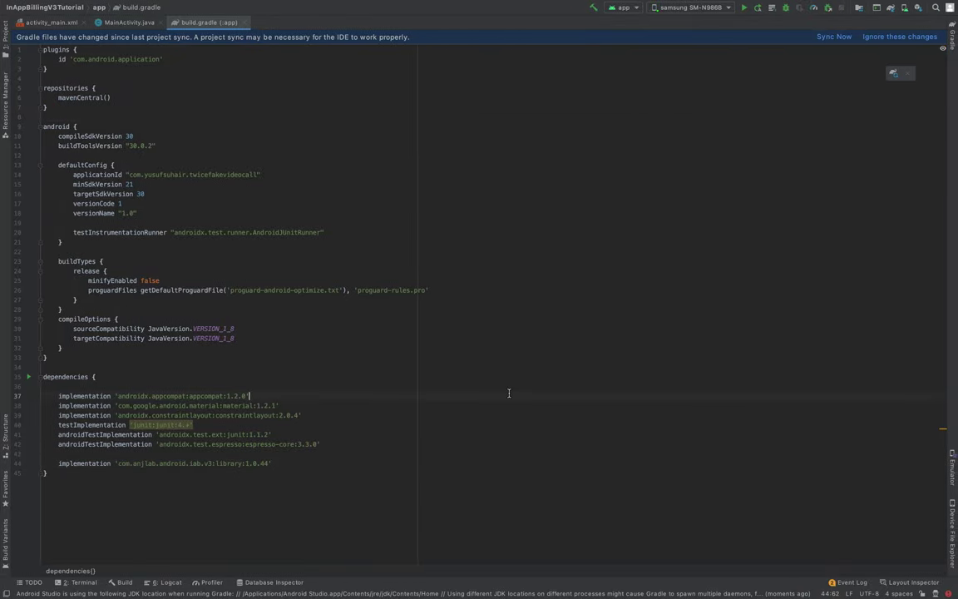
left_click(893, 74)
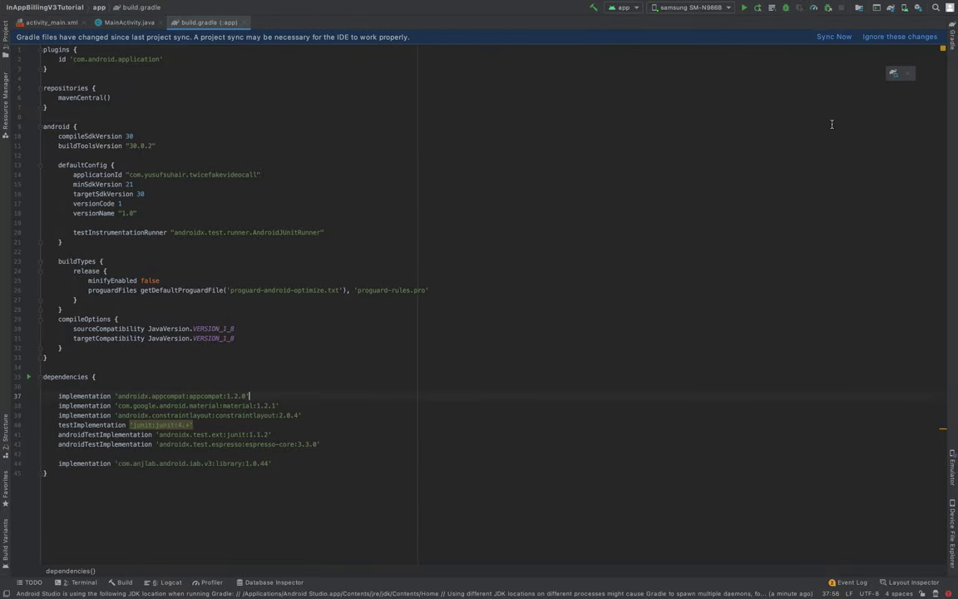
left_click(538, 291)
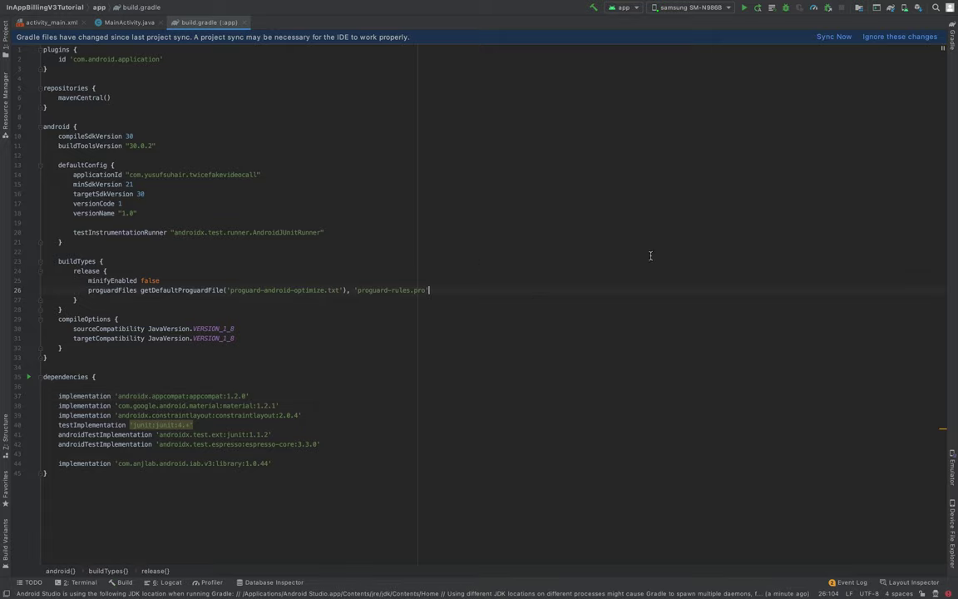
- Sync the Gradle changes, and copy the com.android.vending.BILLING uses-permission line from the anjlab README in Chrome
left_click(835, 37)
key("Up")
key("Up")
key("Up")
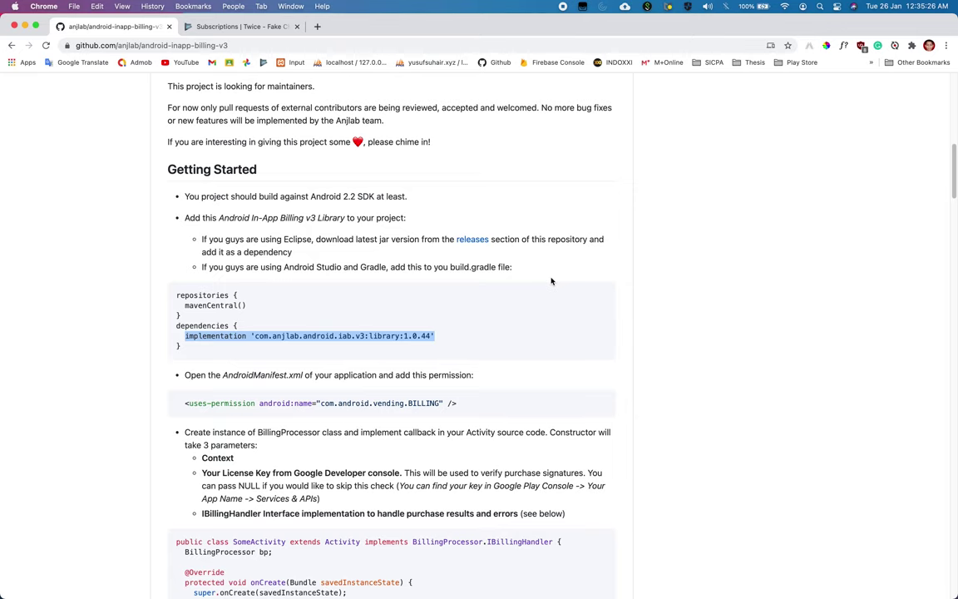
scroll(361, 262, "down", 2)
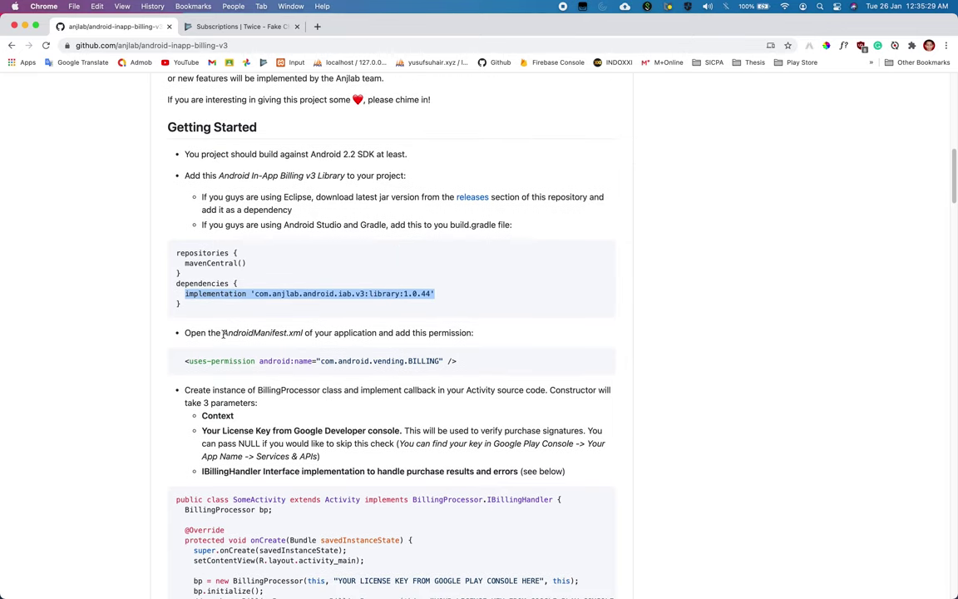
left_click_drag(223, 333, 307, 331)
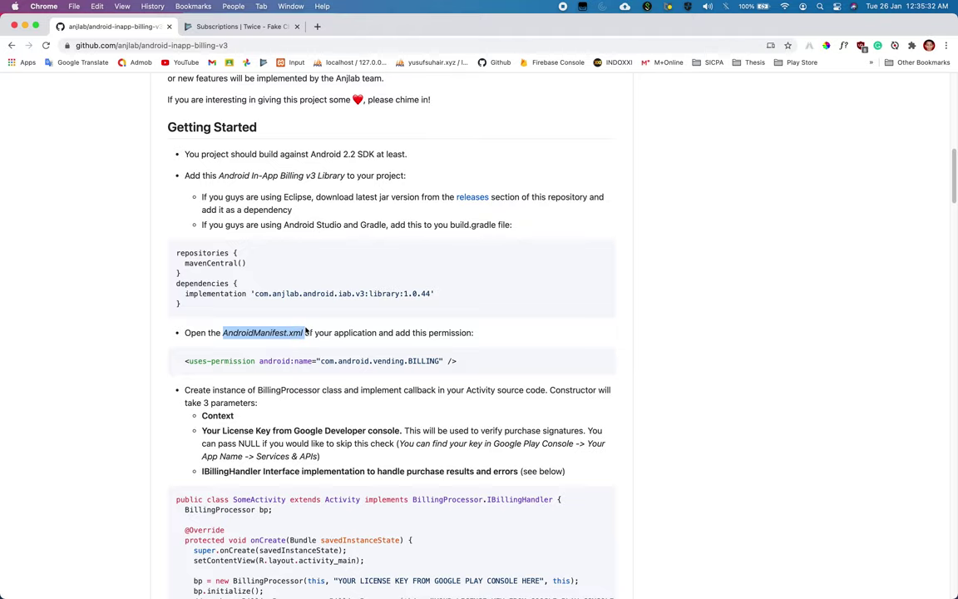
left_click(468, 364)
triple_click(299, 363)
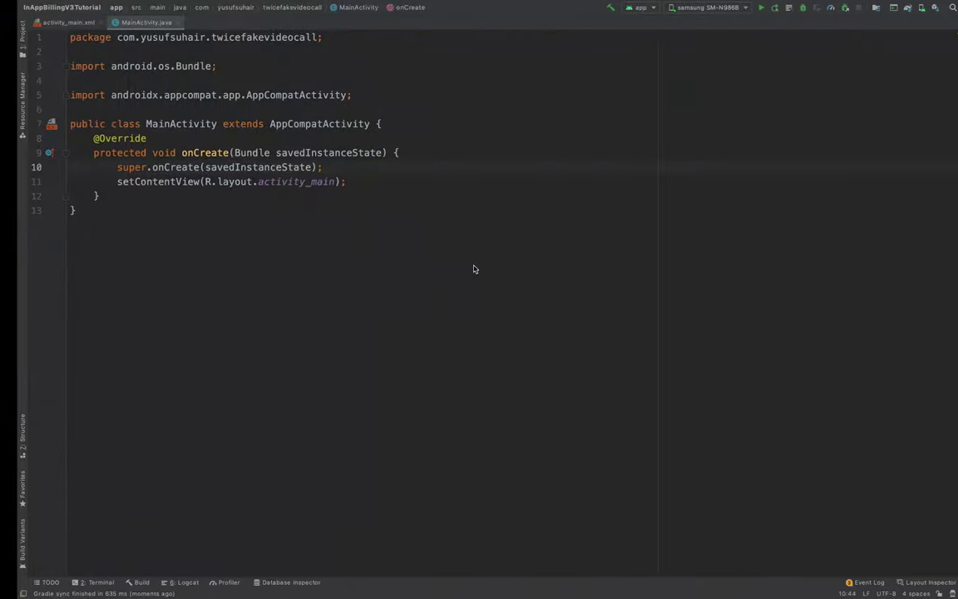
- Switch to Android Studio, open AndroidManifest.xml and insert the copied BILLING permission above the application element
key("super+shift+o")
type("manifes")
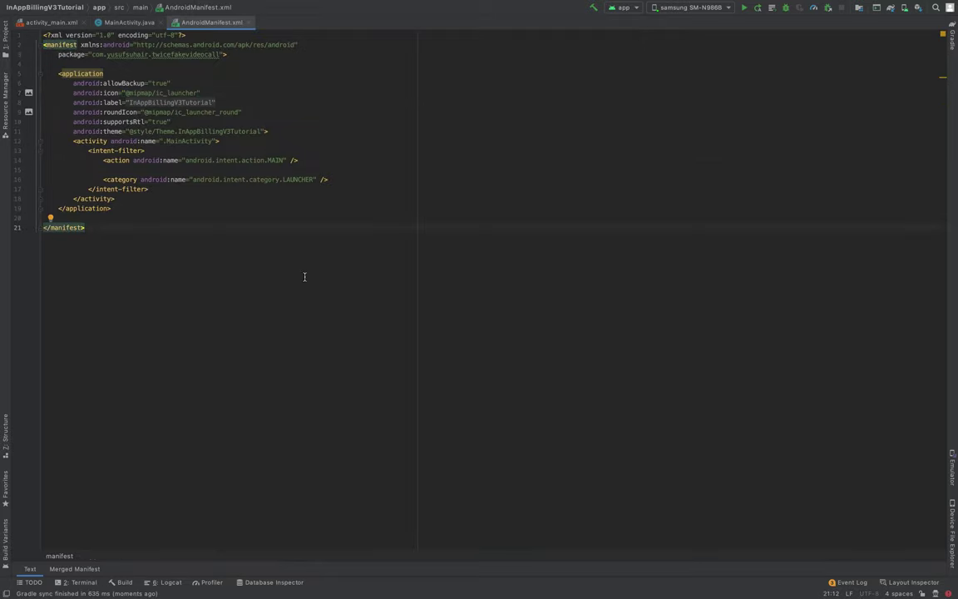
scroll(305, 277, "up", 4)
key("Return")
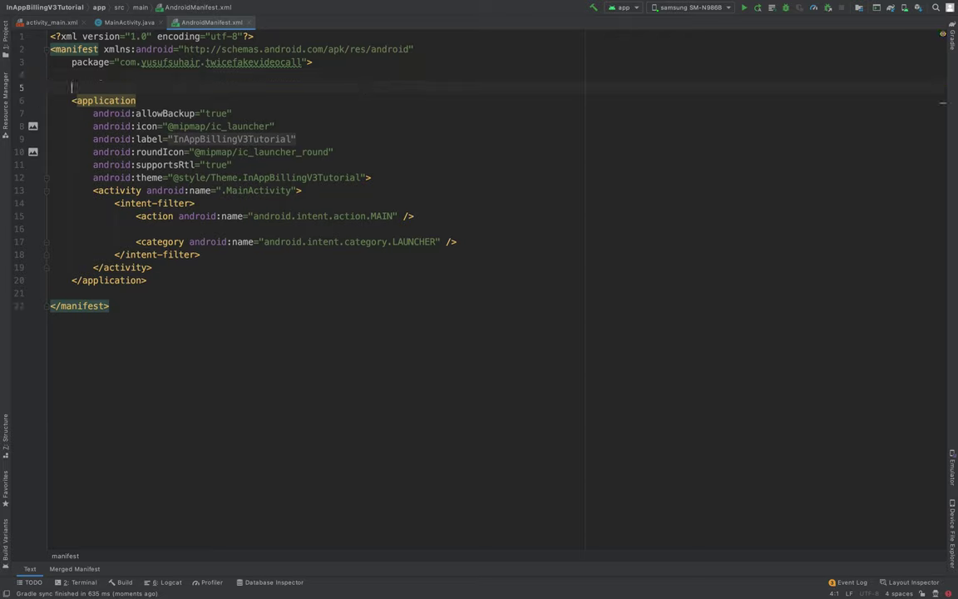
key("ctrl+v")
key("Return")
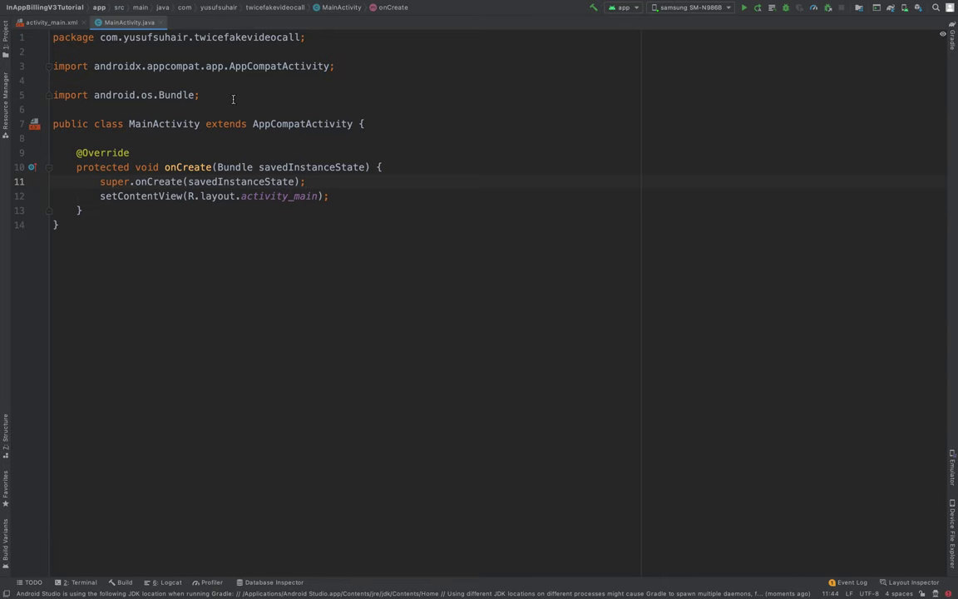
- Open the activity_main layout referenced in MainActivity's setContentView call and show its code and design side by side
left_click(288, 196)
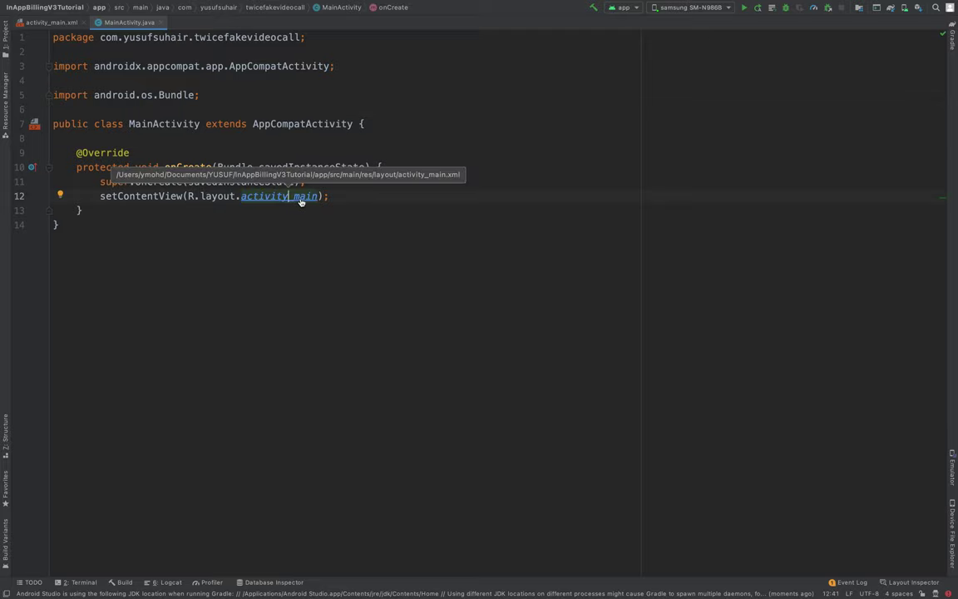
left_click(299, 198, "super")
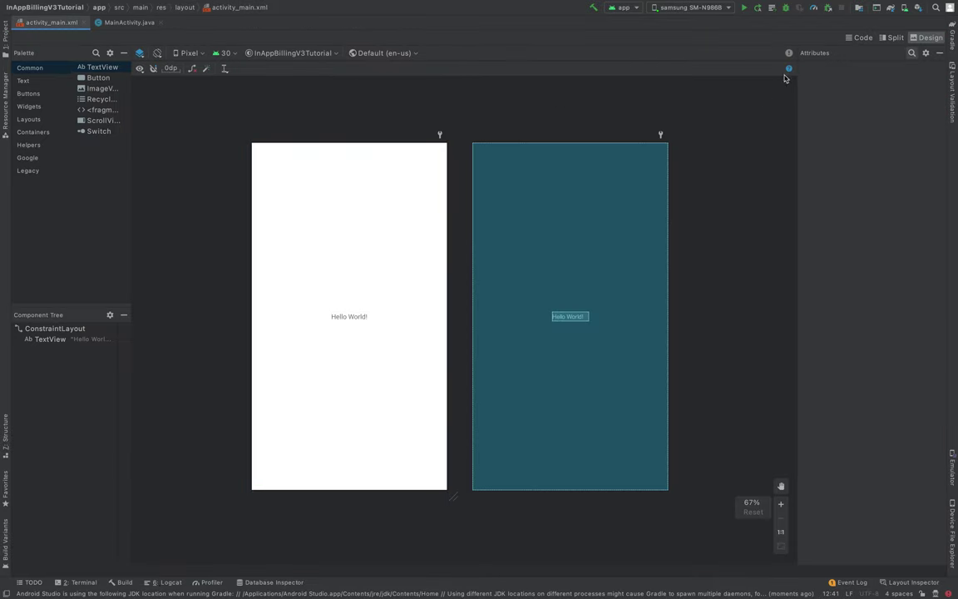
left_click(894, 37)
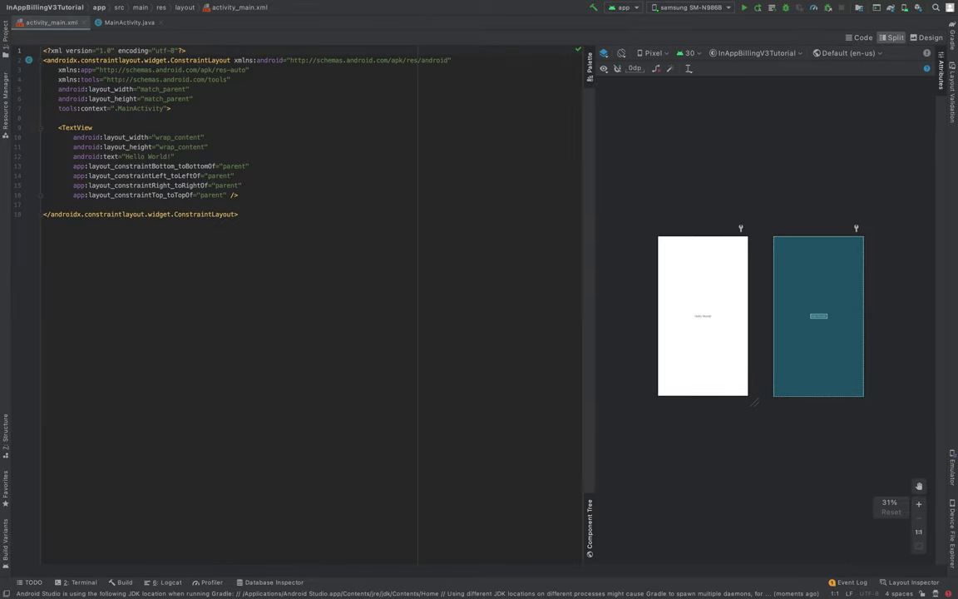
- Replace the root ConstraintLayout tag of activity_main.xml with LinearLayout
scroll(249, 166, "up", 3)
left_click(316, 66)
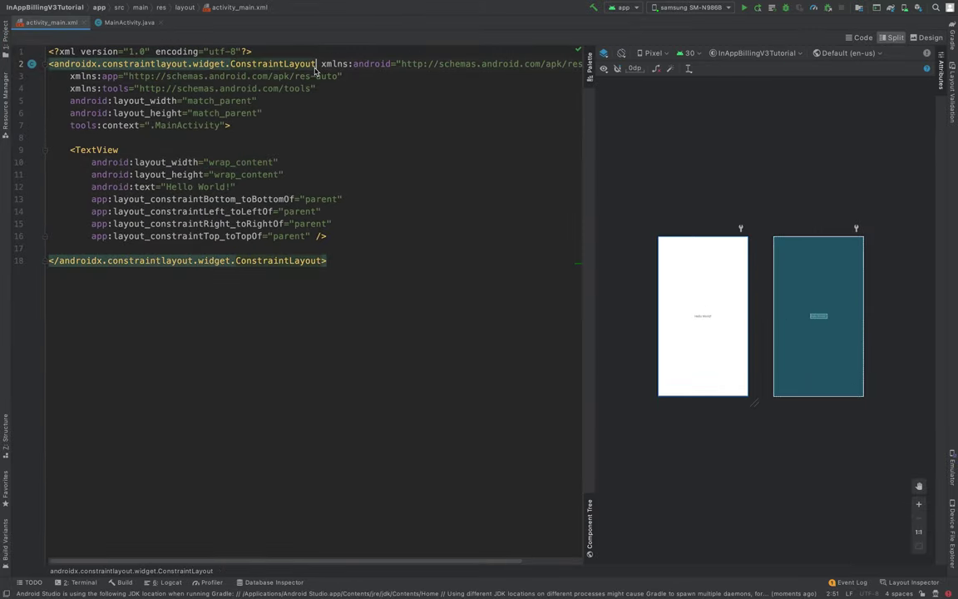
key("alt+Up")
key("alt+Up")
type("Linear")
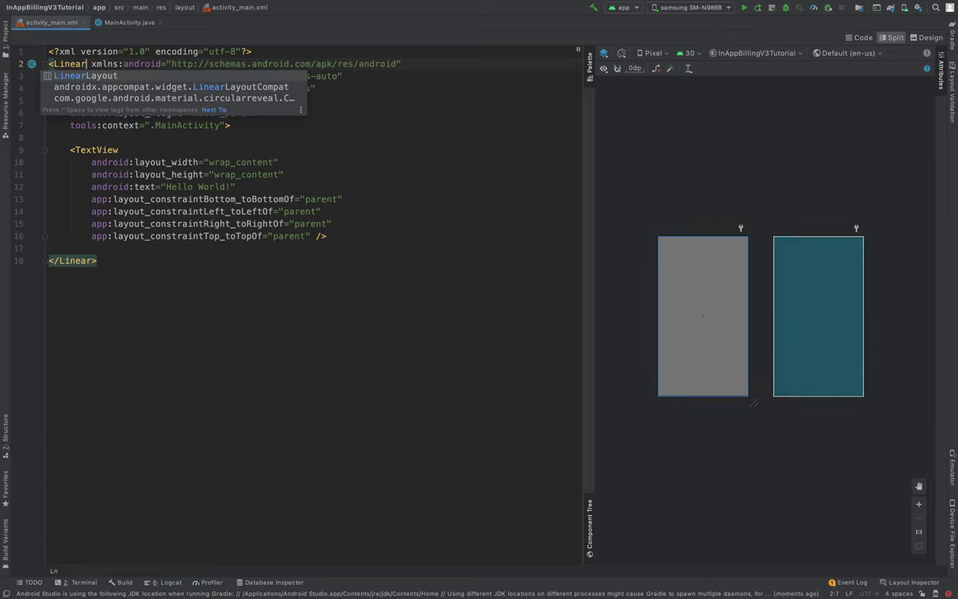
key("Return")
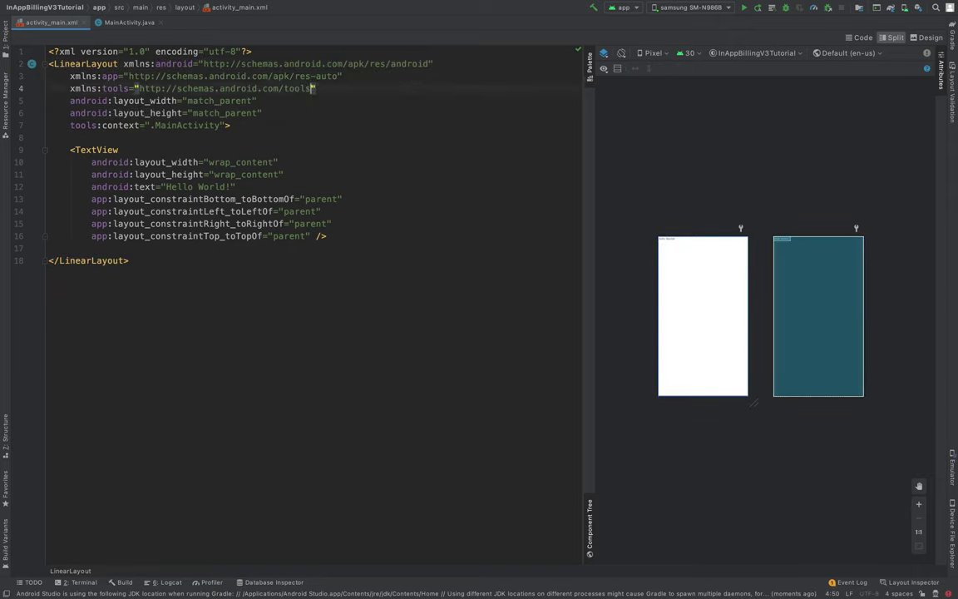
- Add android:orientation="vertical" to the root LinearLayout below its layout_width attribute
left_click(258, 100)
key("Return")
type("ori")
key("Return")
type("ve")
key("Return")
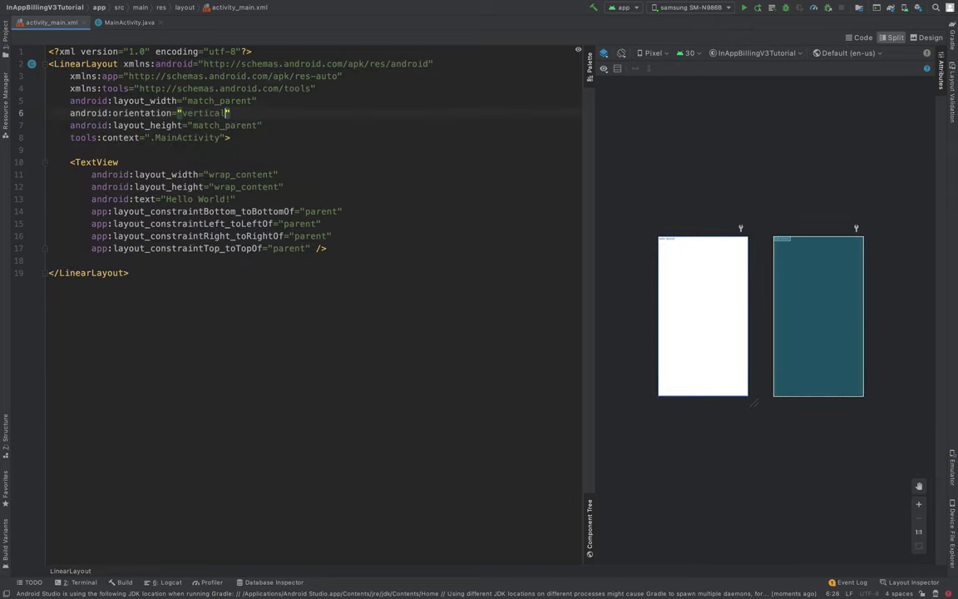
- Add android:gravity="center" to the root LinearLayout below the orientation attribute
key("End")
key("Return")
type("gravi")
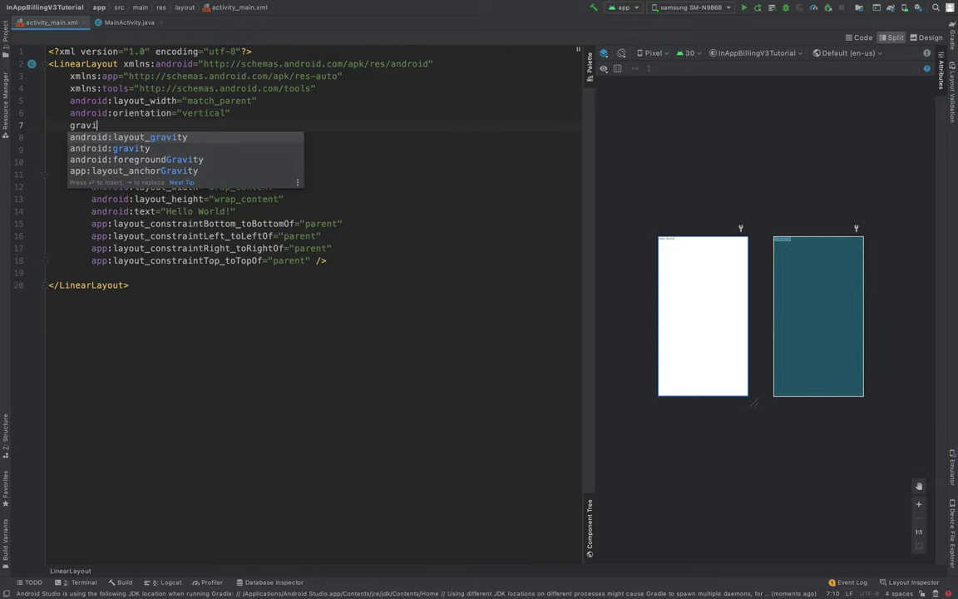
key("Down")
key("Return")
type("center\"")
key("Return")
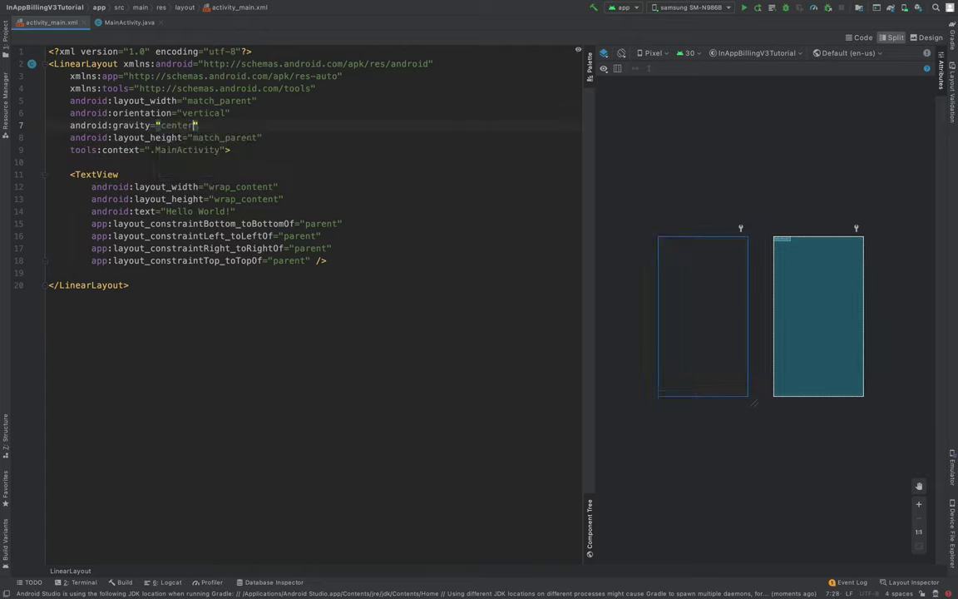
- Delete the default Hello World TextView and leave an empty line inside the LinearLayout for new views
left_click_drag(318, 261, 232, 150)
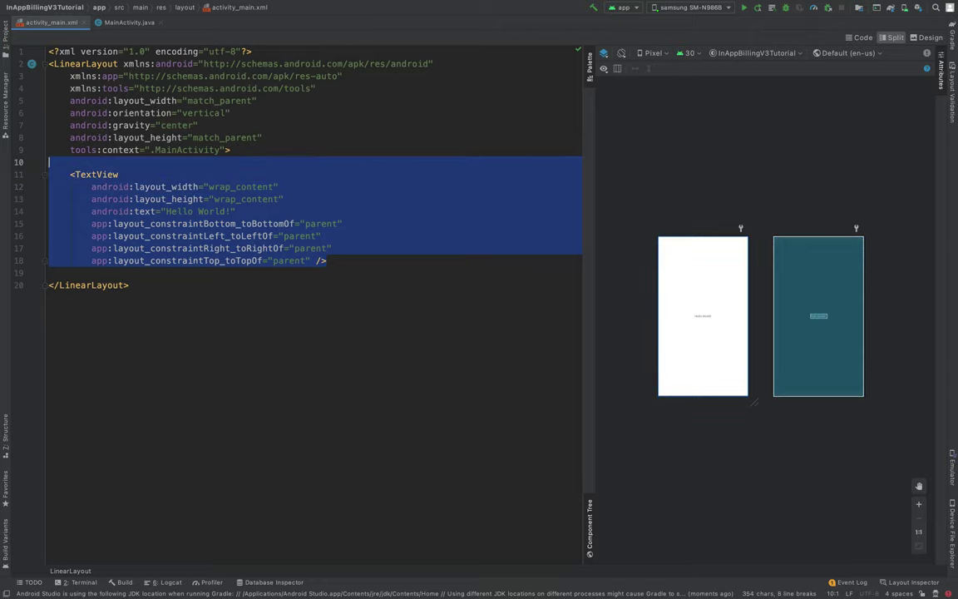
key("BackSpace")
key("Return")
key("Return")
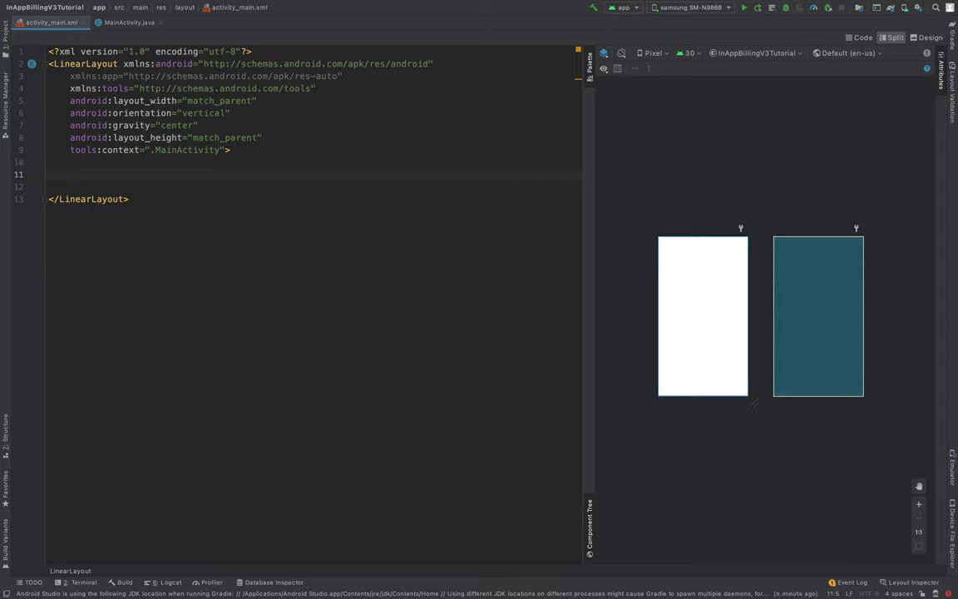
- Add a TextView with wrap_content width and height and the id tv_premium inside the LinearLayout
type("<Tex")
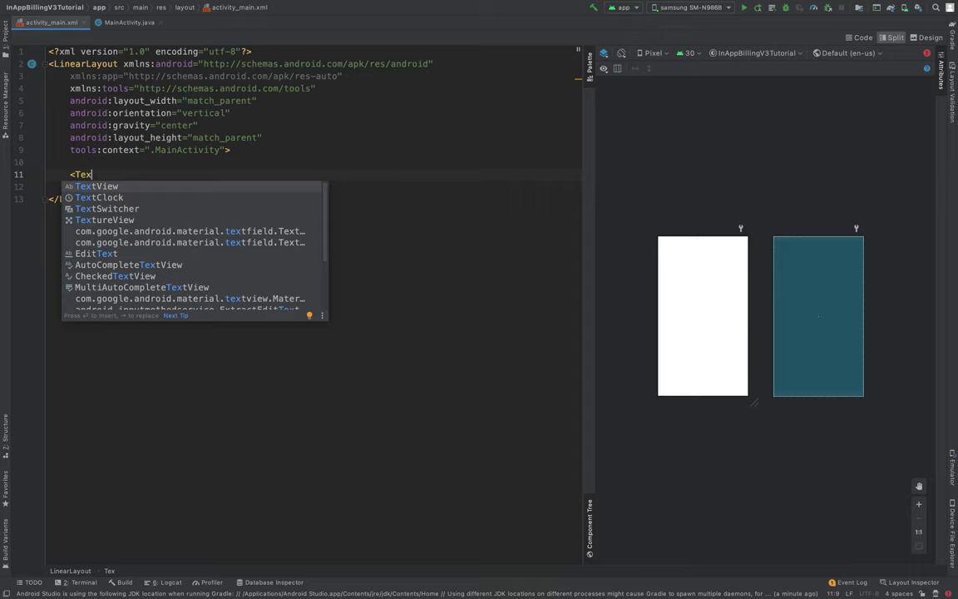
key("Return")
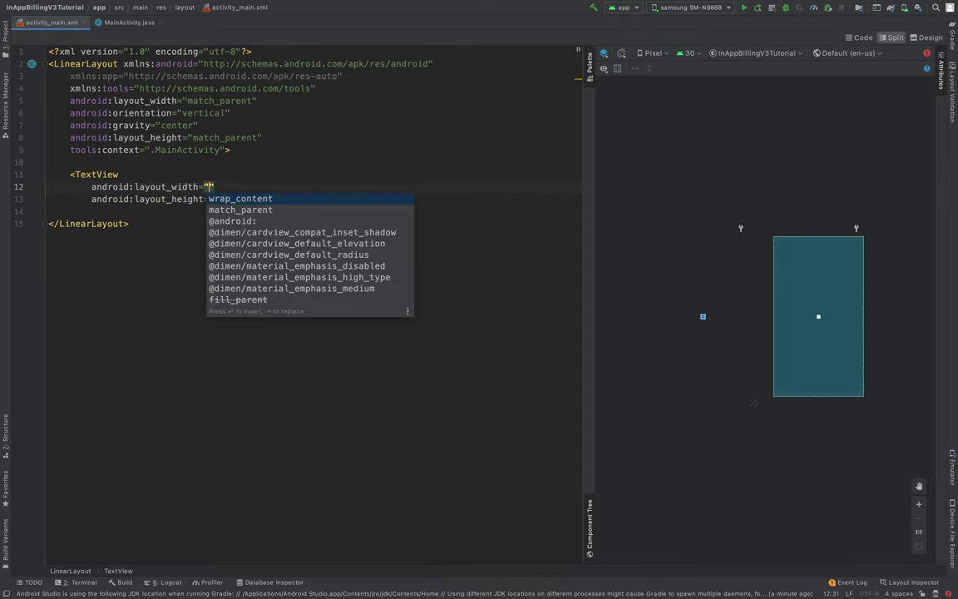
key("Return")
key("Return")
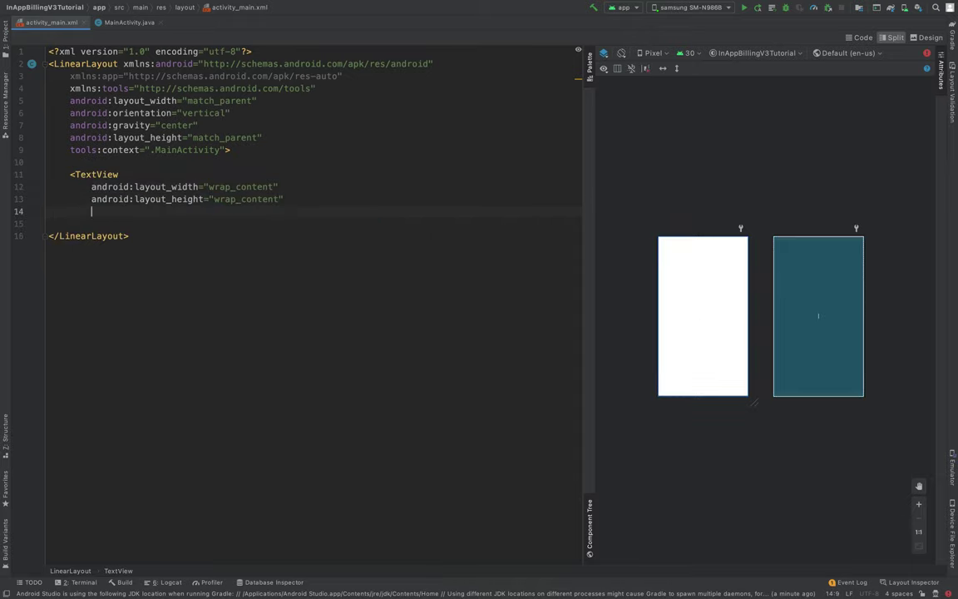
type("id")
key("Return")
key("Return")
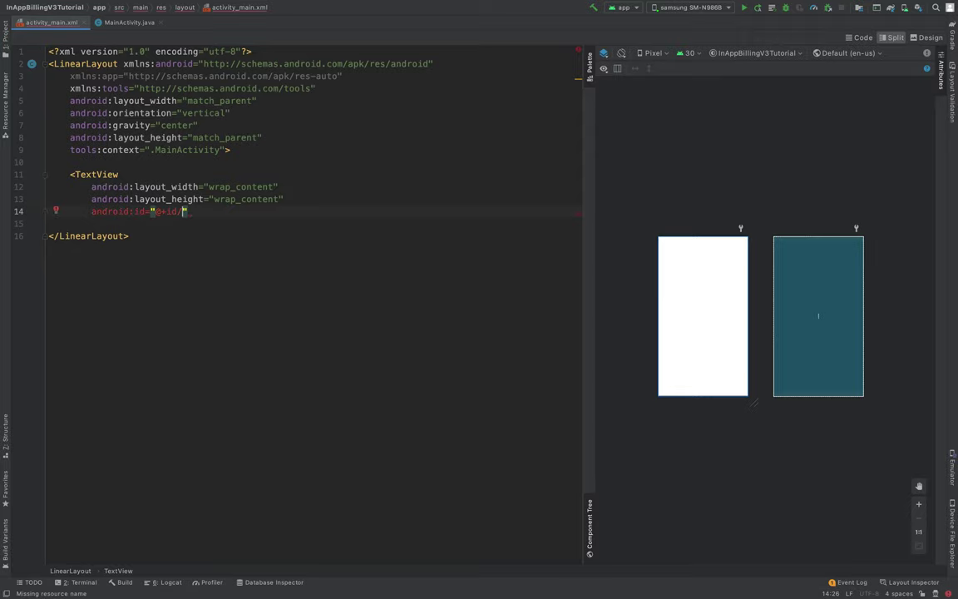
type("tv_")
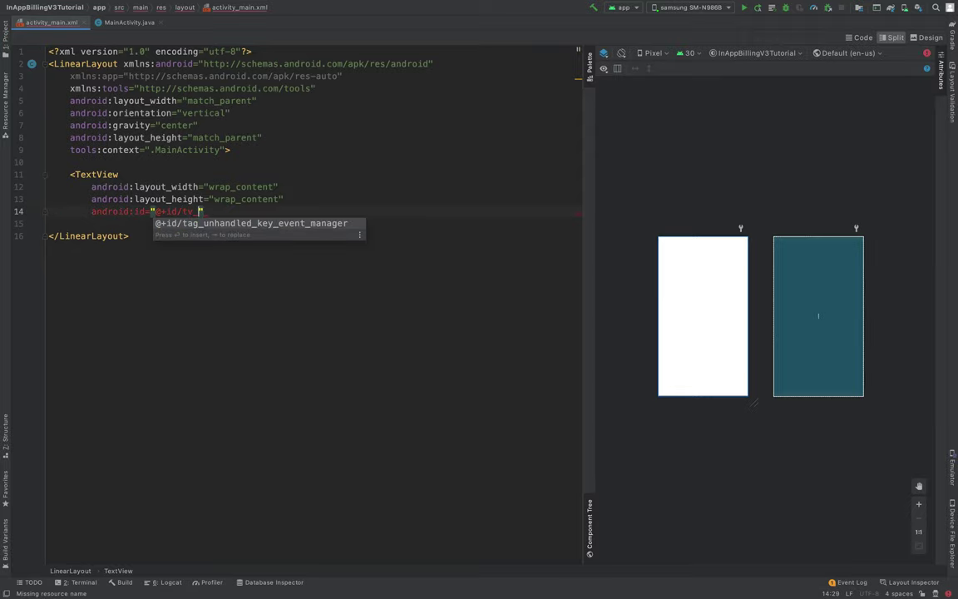
type("premium")
key("End")
- Give the tv_premium TextView the text "Status: " and a textSize of 18sp, and close its tag
key("Return")
type("t")
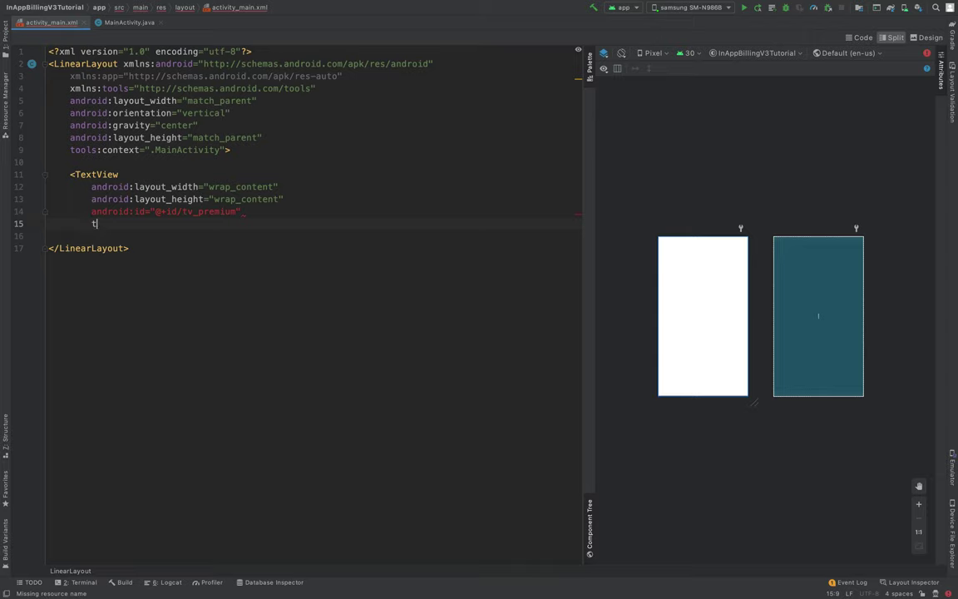
type("ext")
key("Return")
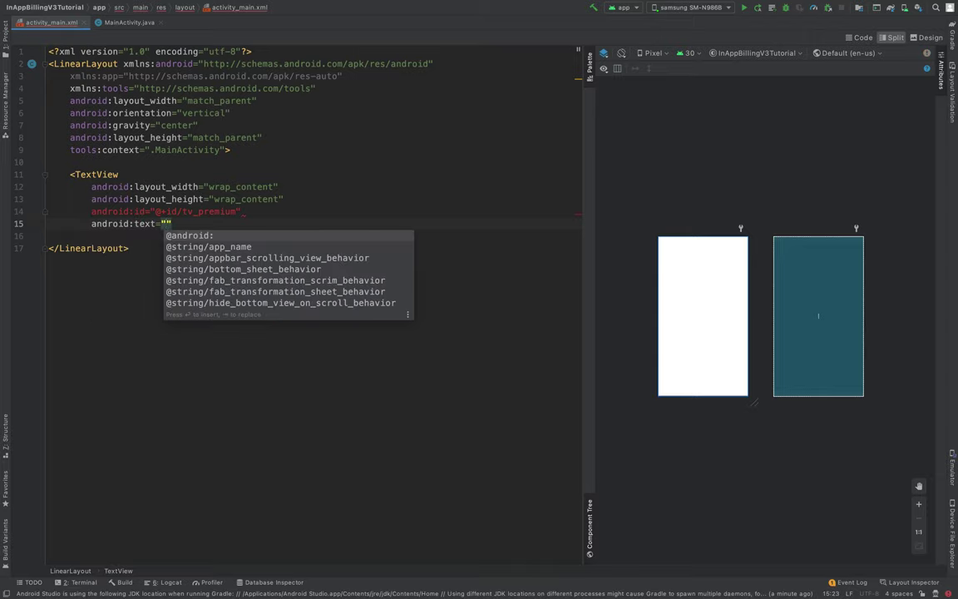
type("Status:")
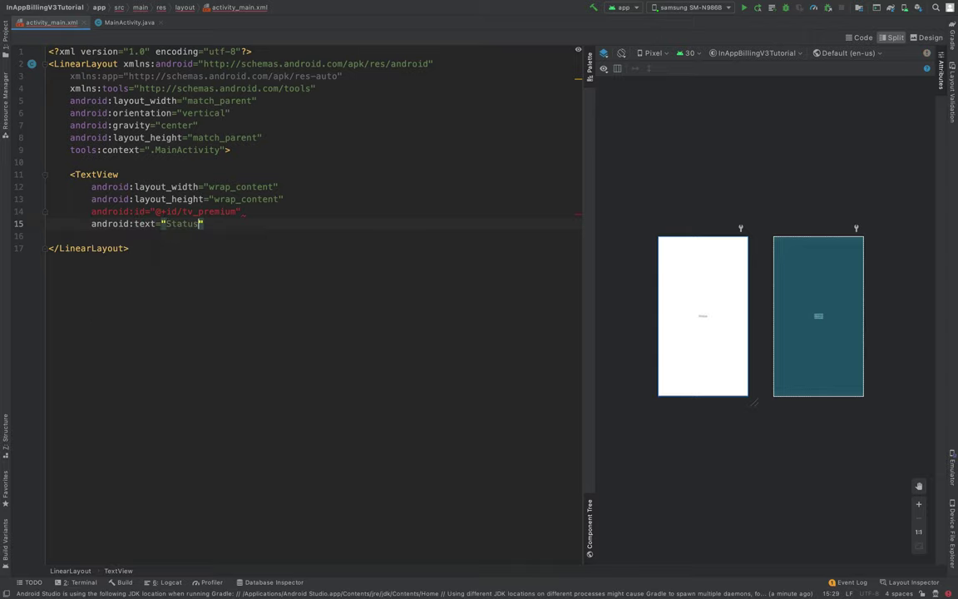
key("End")
key("Return")
type("text")
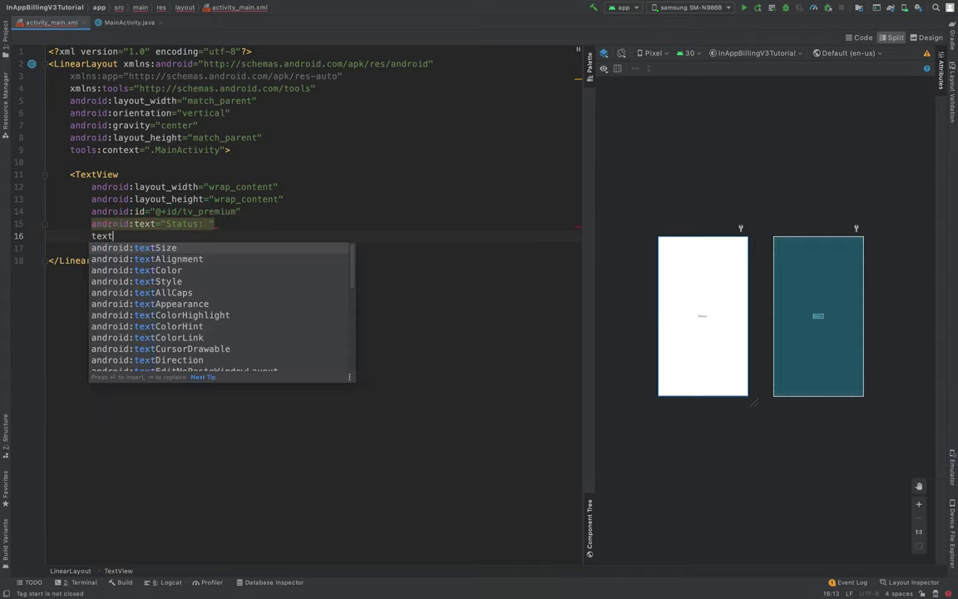
key("Return")
type("18sp")
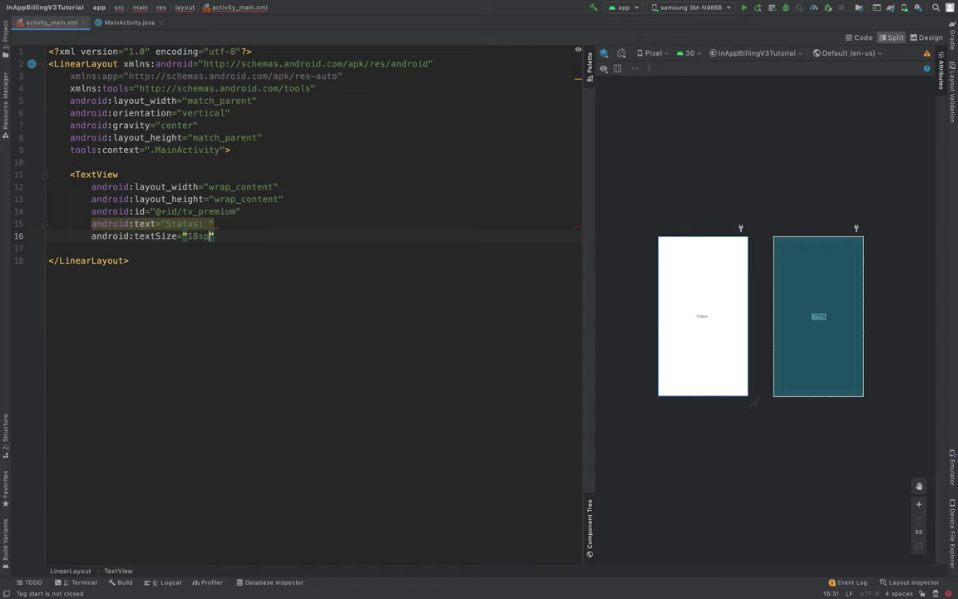
key("End")
type("/")
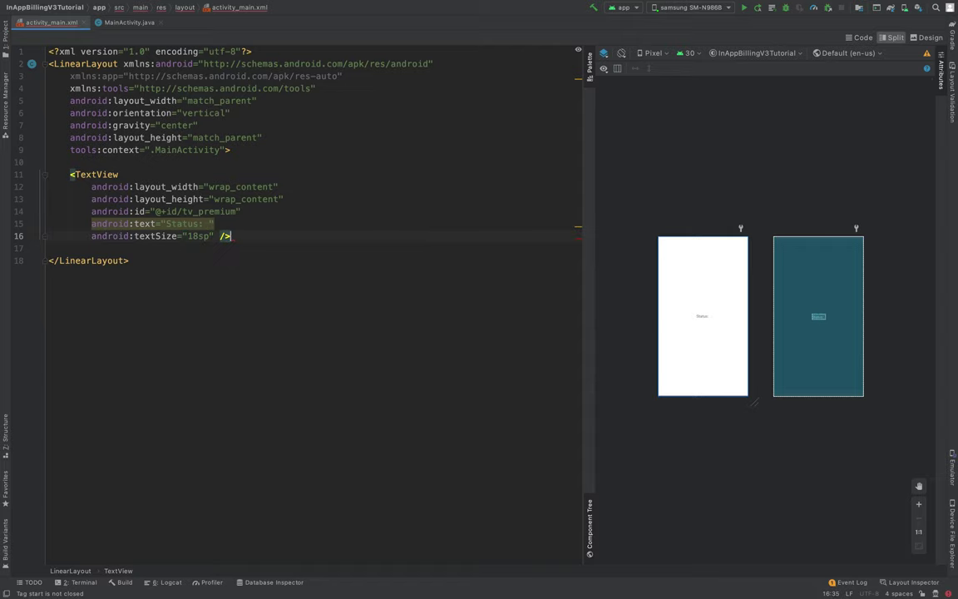
- Add a Button with wrap_content width and height below the tv_premium TextView
key("Return")
key("Return")
type("<Butto")
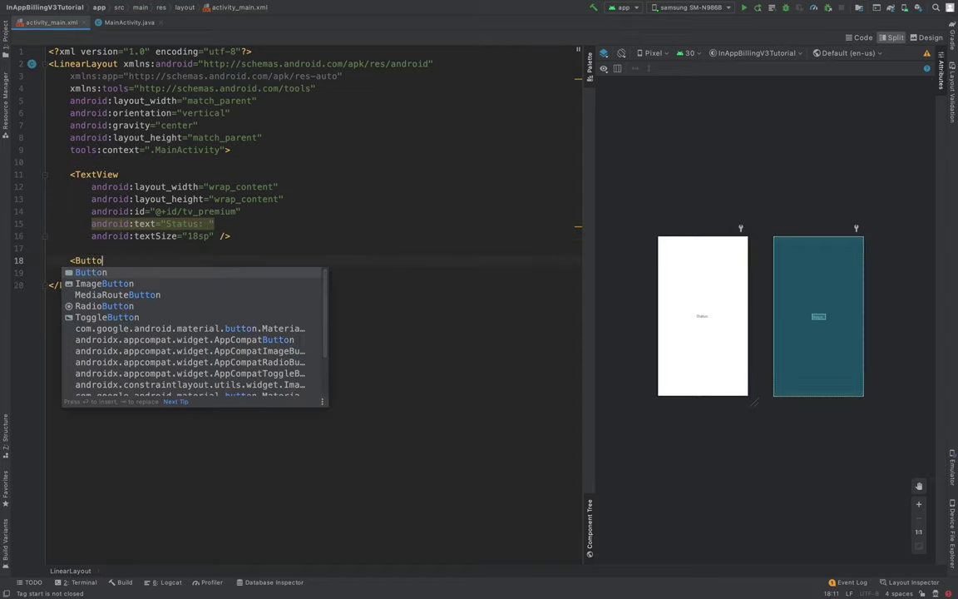
key("Return")
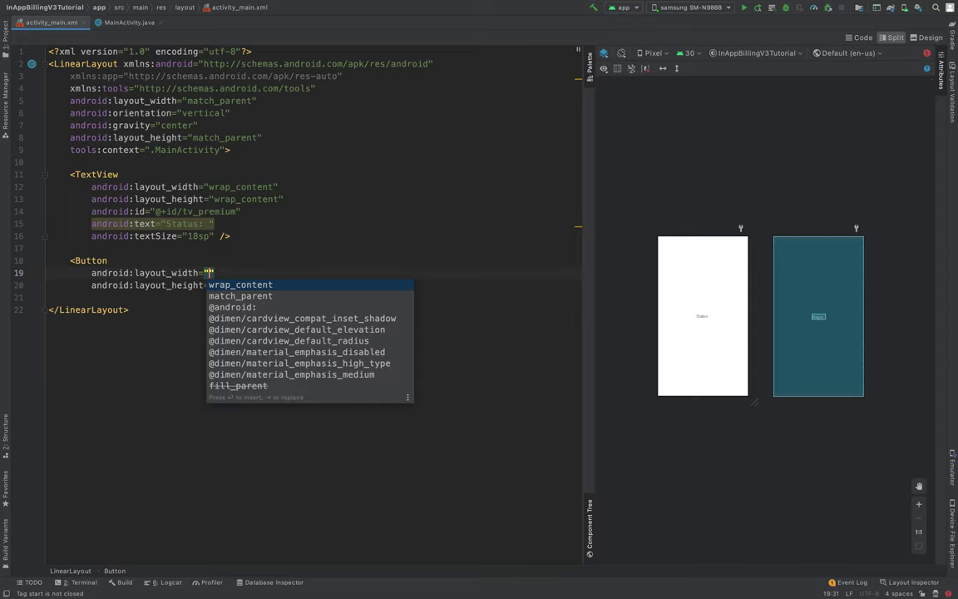
key("Return")
key("Return")
key("Return")
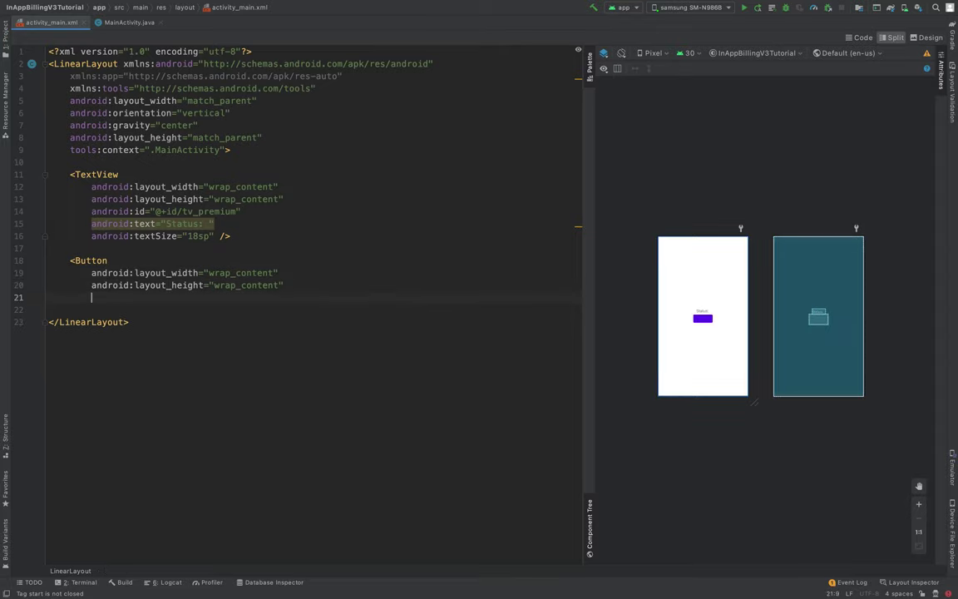
- Assign the id btn_premium to the new Button
type("id")
key("Return")
key("Return")
type("btn_premium")
- Give the btn_premium Button a layout_marginTop of 18sp and close its tag
key("Return")
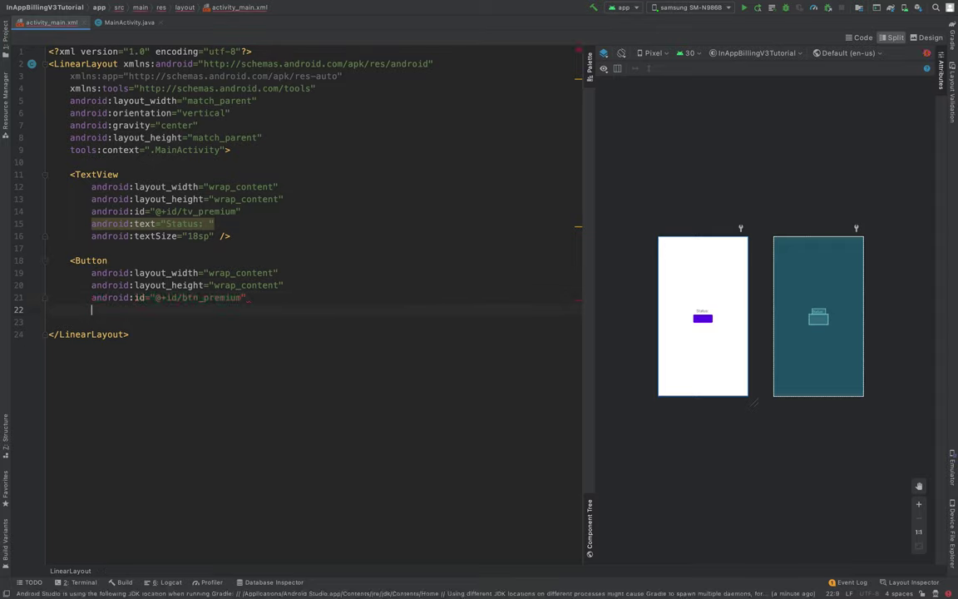
type("margin")
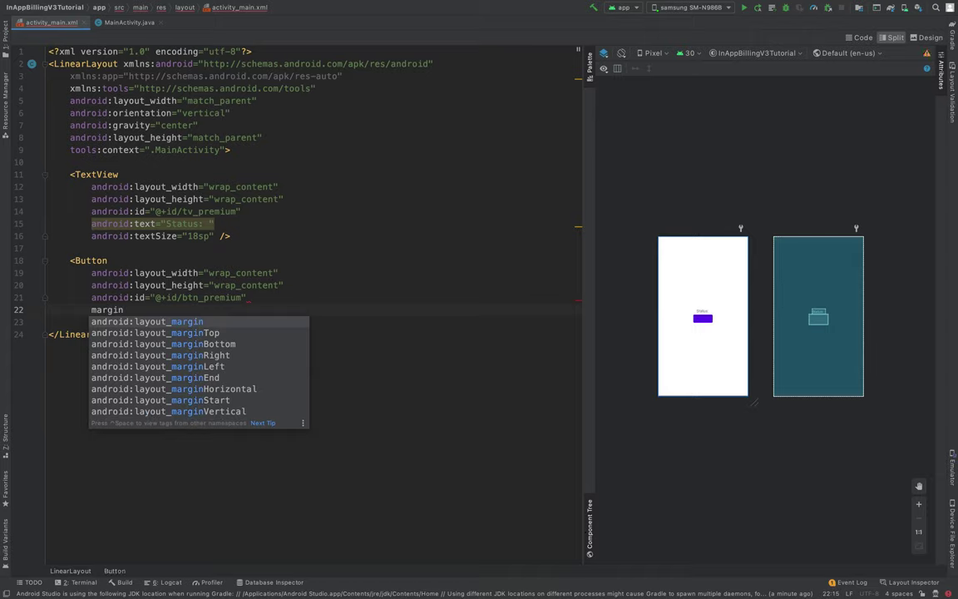
type("top")
key("Return")
type("18")
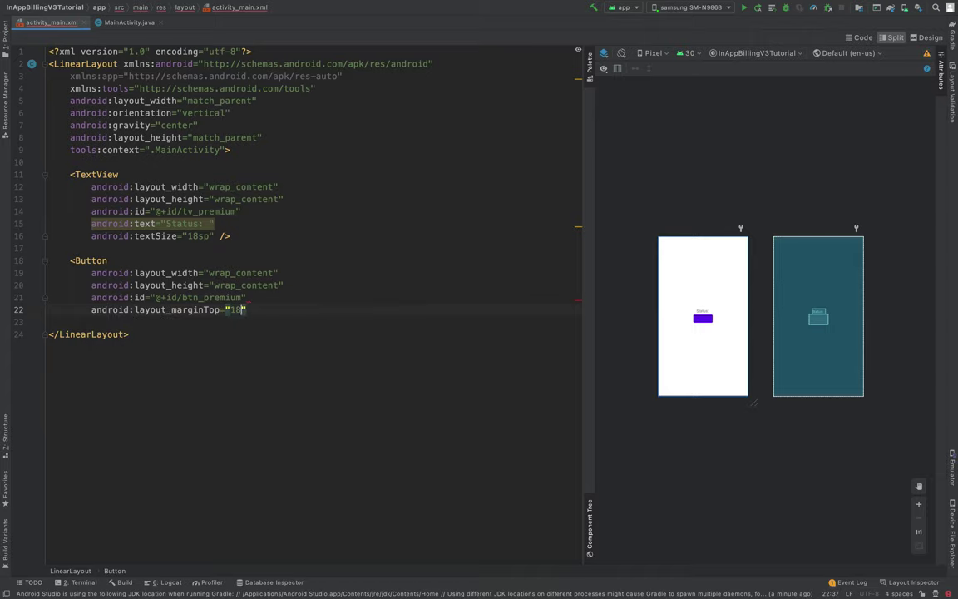
type("sp\" ")
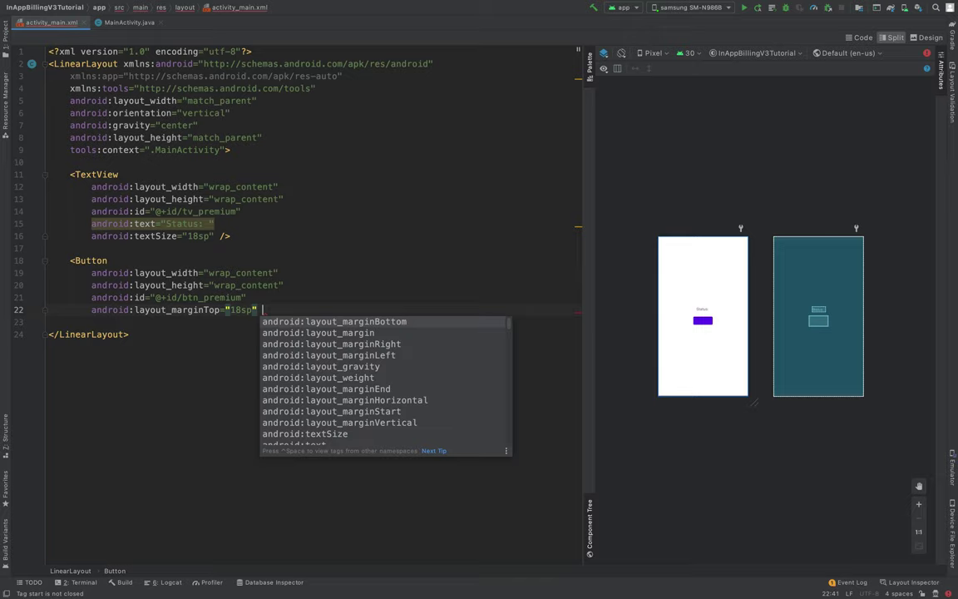
type("/>")
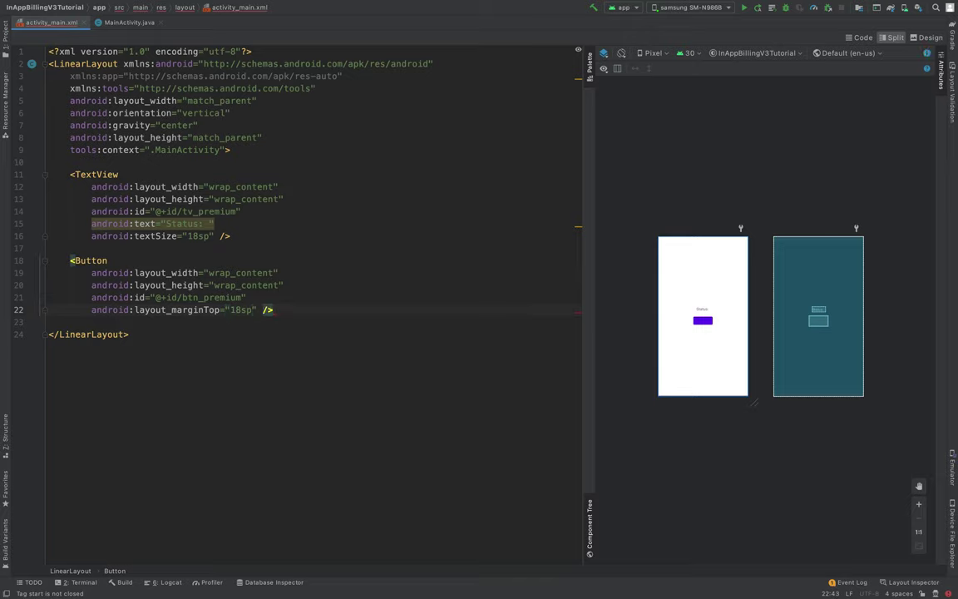
- Add the text "subscribe" to the btn_premium Button
key("Up")
key("Return")
type("text")
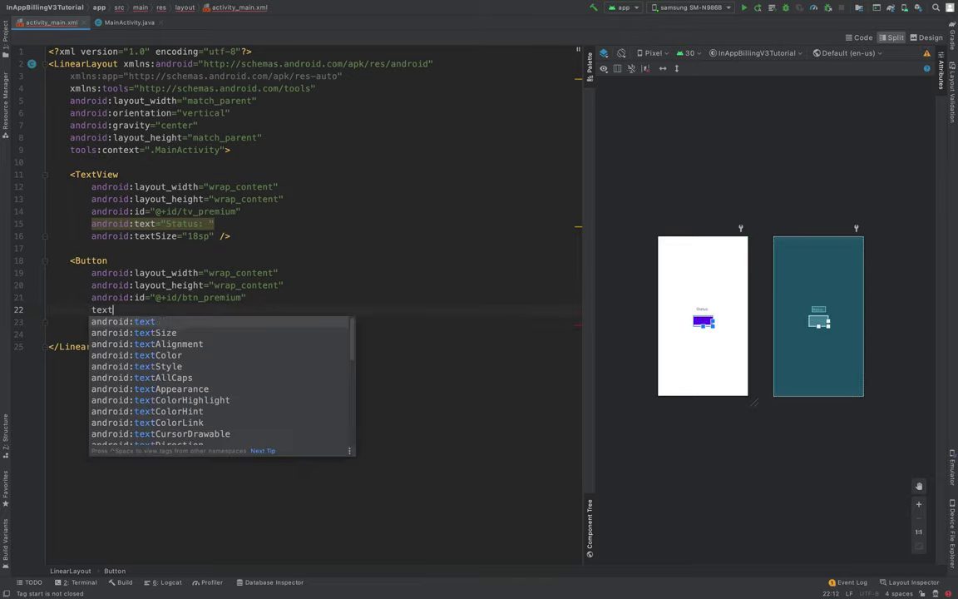
key("Return")
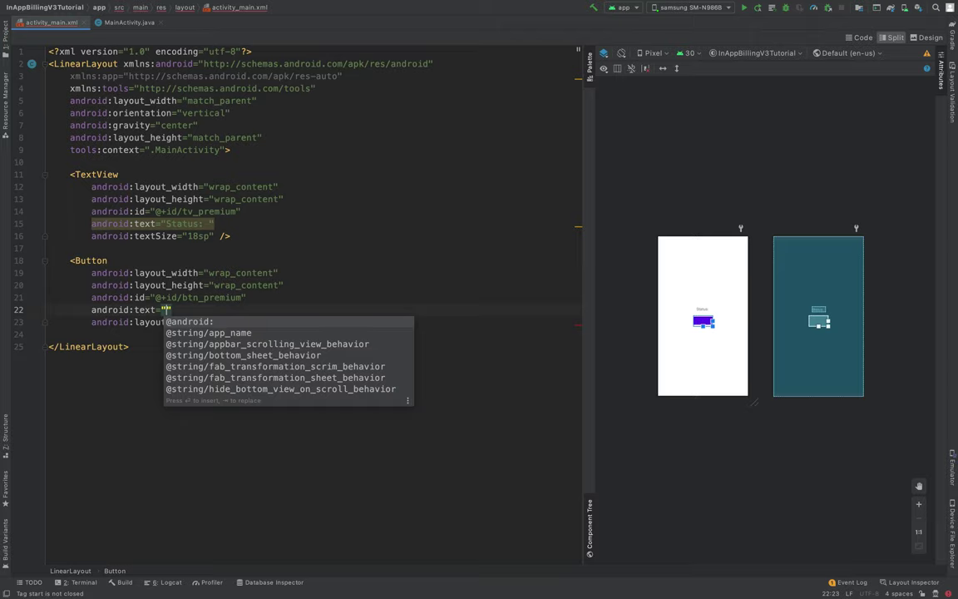
type("subscribe")
left_click(341, 243)
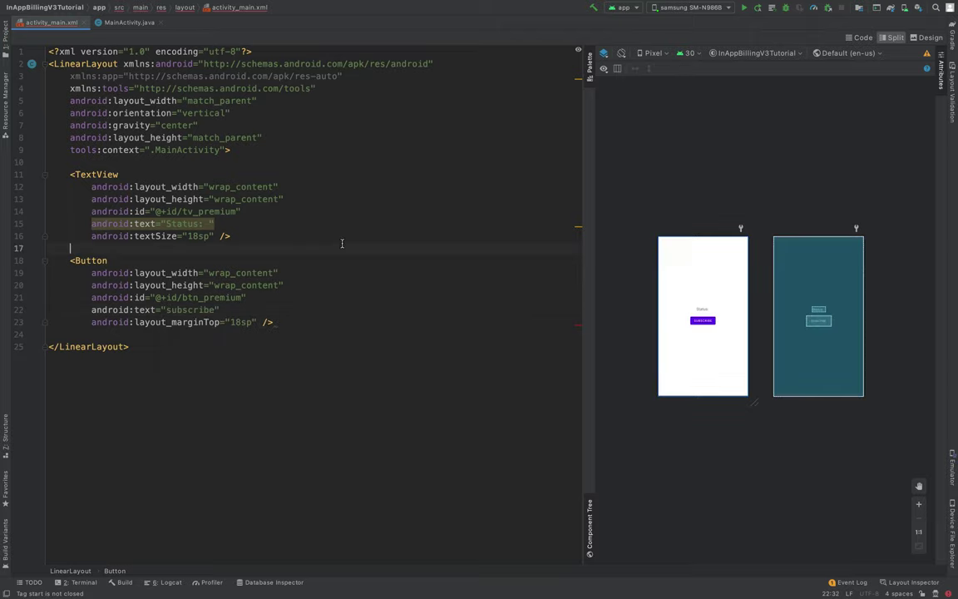
- Reformat the layout file's code and check the status text and button in the design preview
key("super+alt+l")
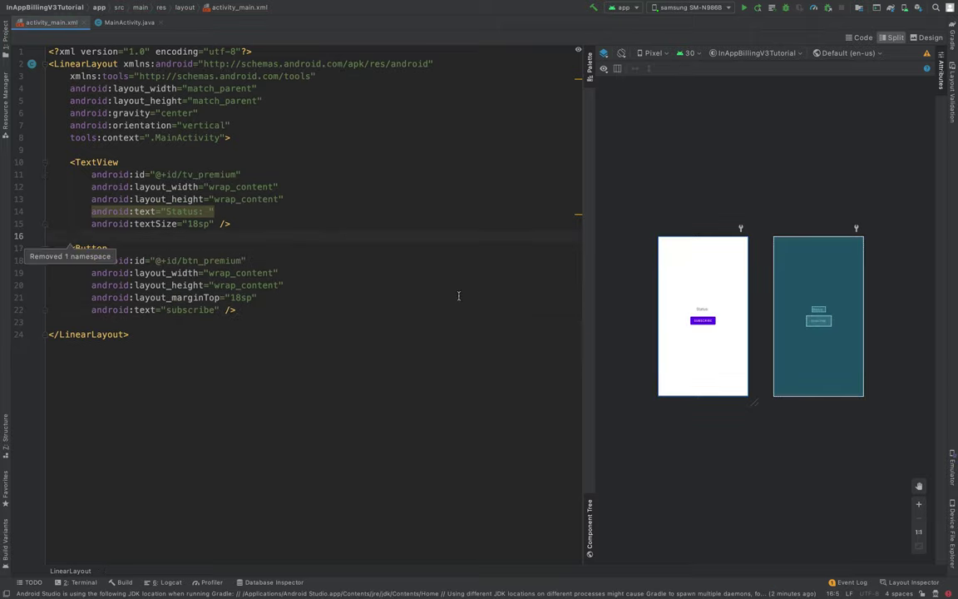
scroll(676, 321, "up", 5)
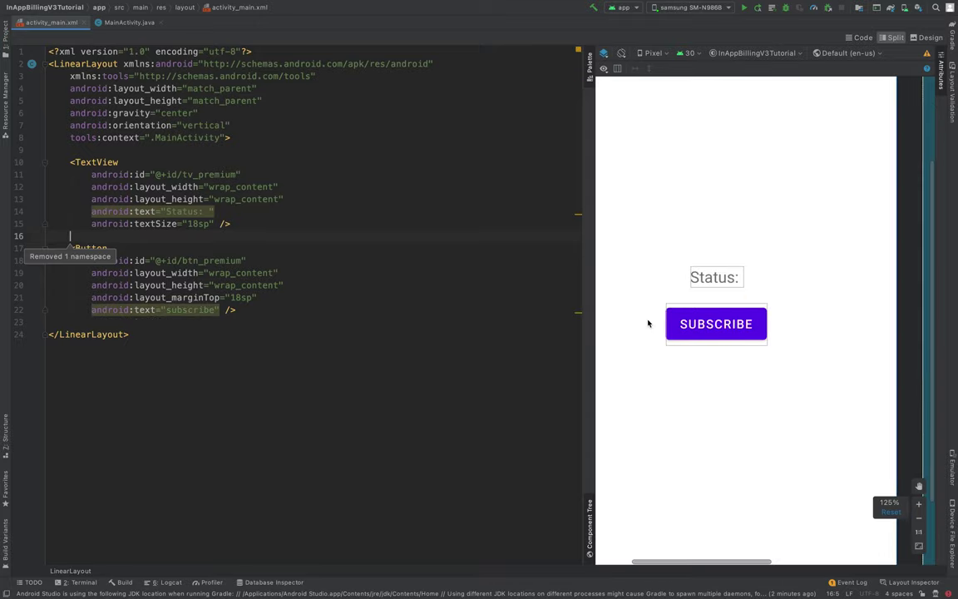
scroll(653, 323, "down", 5)
scroll(697, 306, "left", 2)
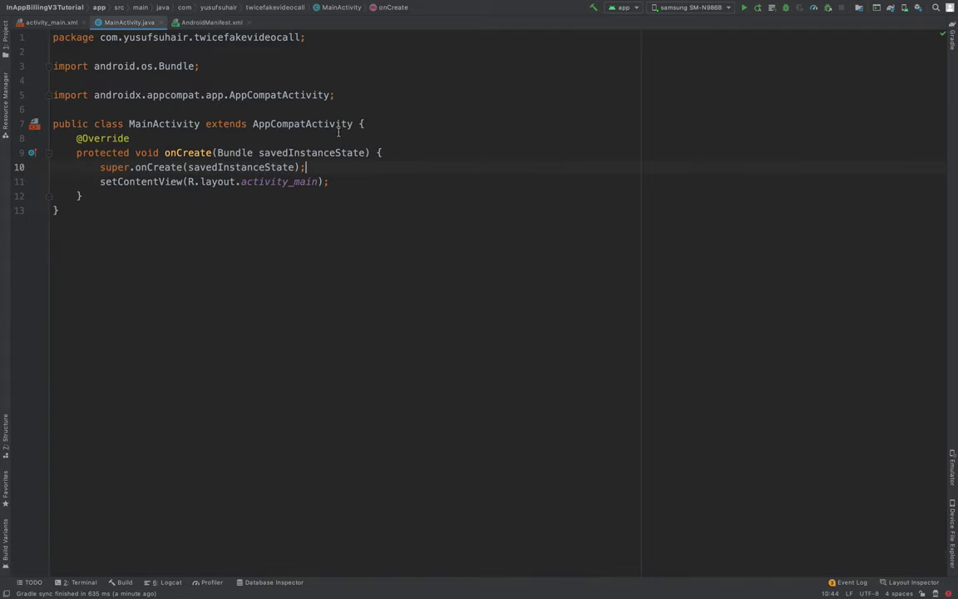
- Declare a private BillingProcessor field named bp above onCreate in the MainActivity class
key("Return")
key("Return")
key("Return")
key("Up")
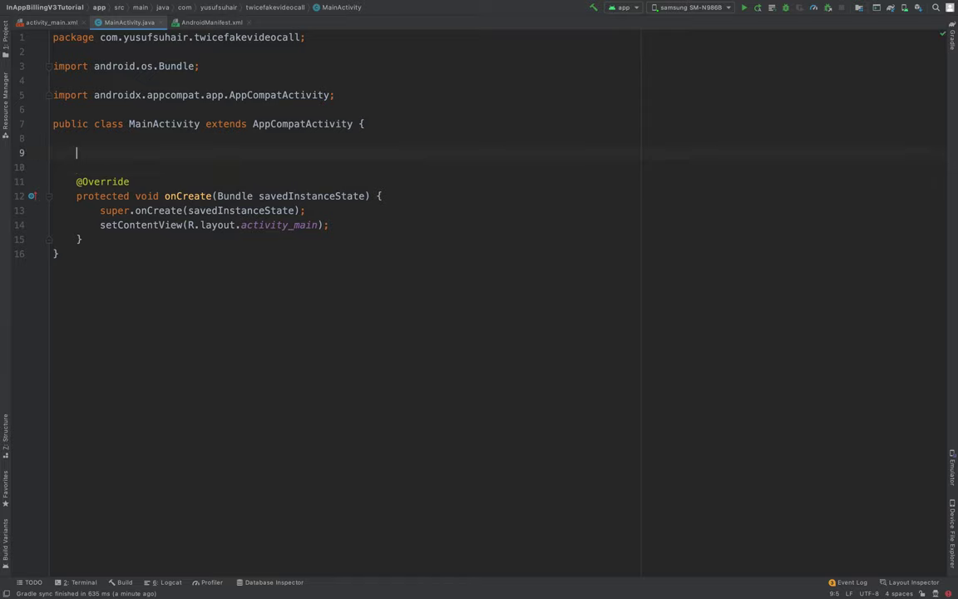
type("private BillingP")
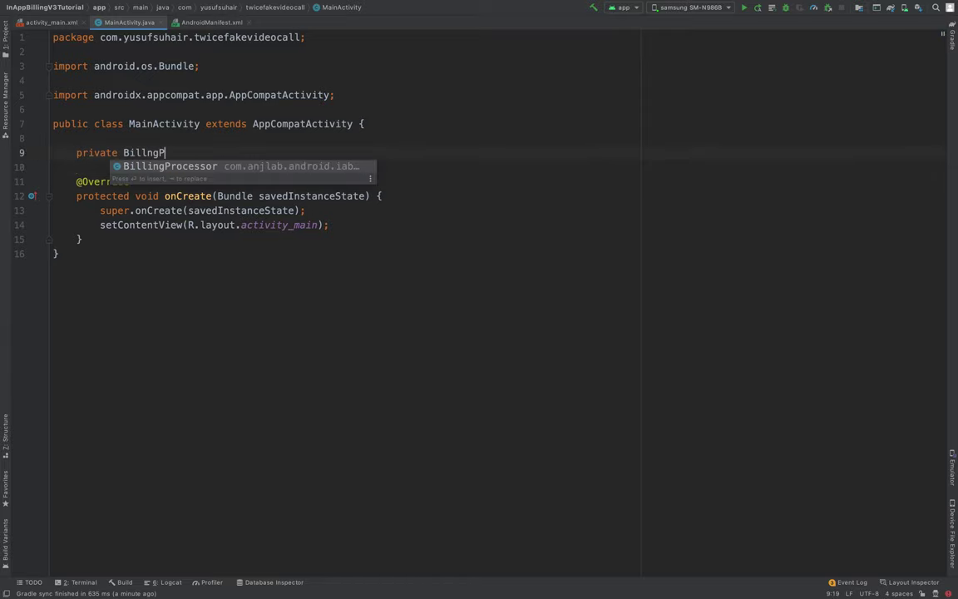
key("BackSpace")
key("BackSpace")
key("BackSpace")
key("BackSpace")
key("BackSpace")
key("BackSpace")
key("BackSpace")
key("BackSpace")
type("Billi")
key("Return")
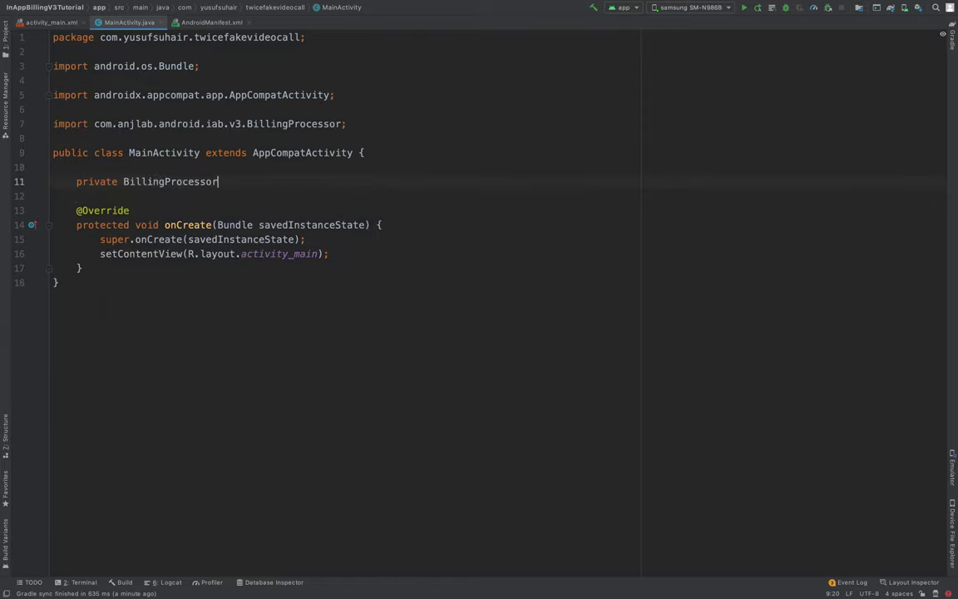
type("bp;")
key("Return")
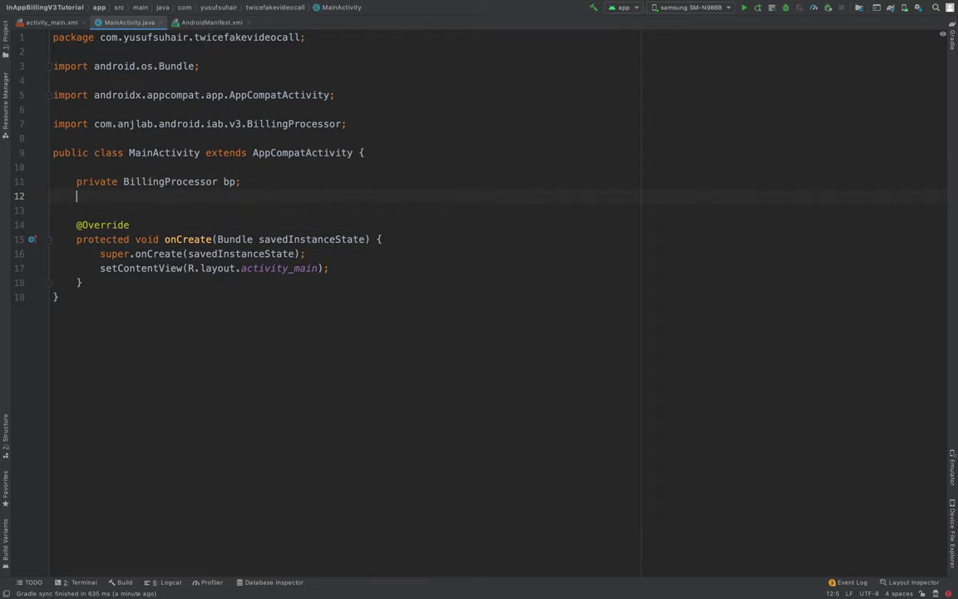
- Declare a private TextView field named tvStatus below the bp field
type("private TextVi")
key("Return")
type("t")
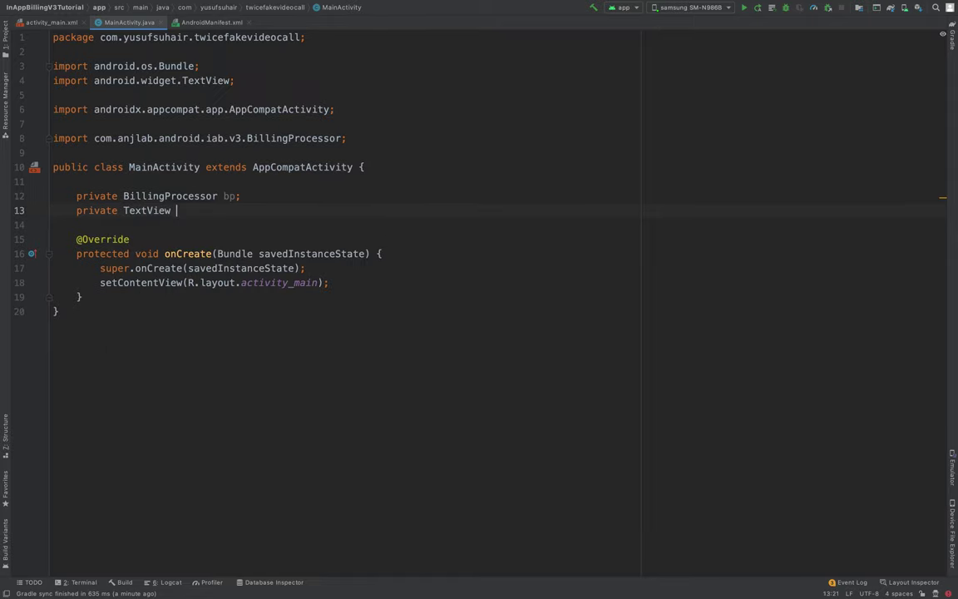
type("vStatus;")
key("Return")
- Declare a private Button field named btnPremium below tvStatus, with its class imported
type("pr")
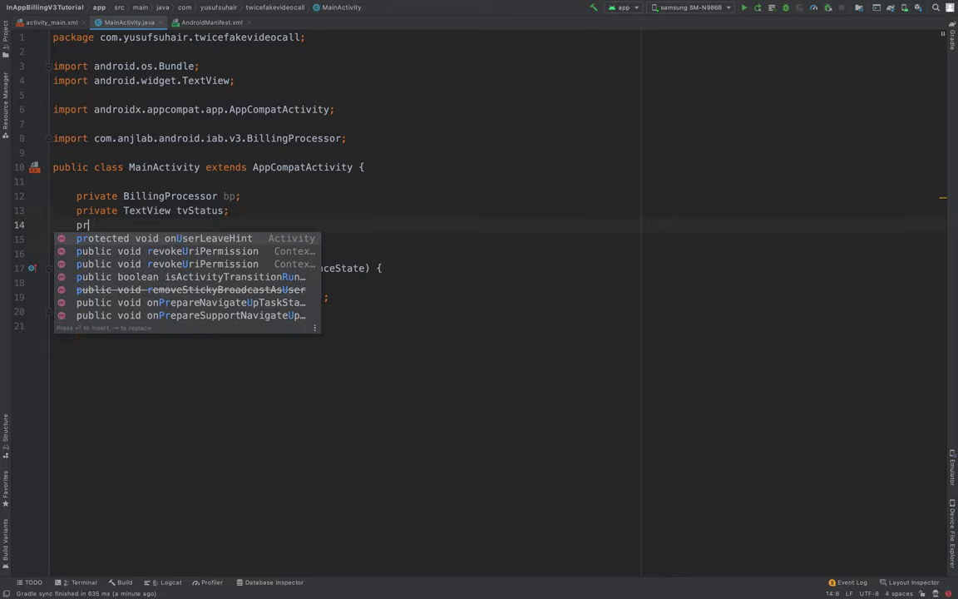
type("ivate Button btn")
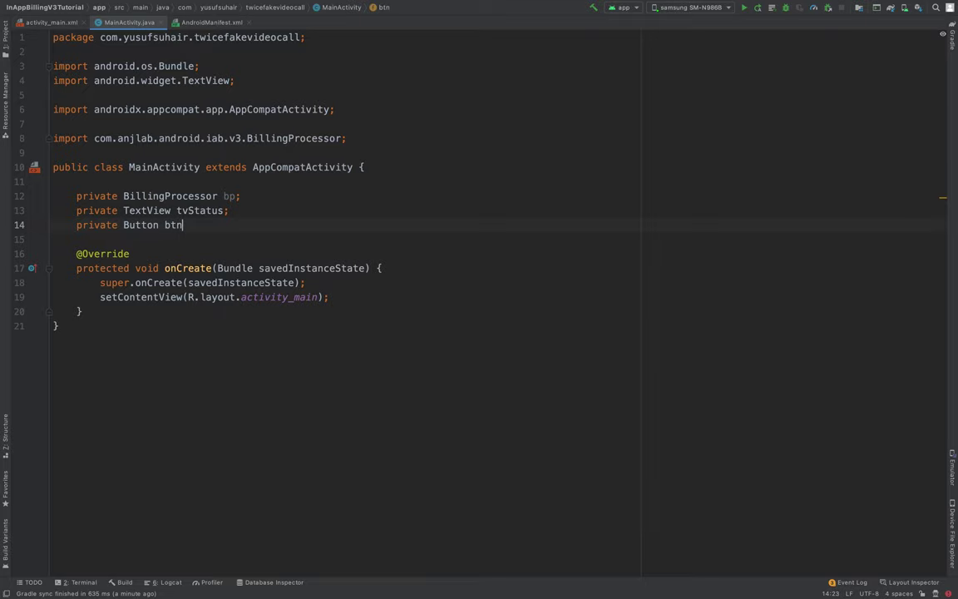
type("Pu")
key("BackSpace")
key("BackSpace")
key("BackSpace")
key("BackSpace")
key("BackSpace")
key("BackSpace")
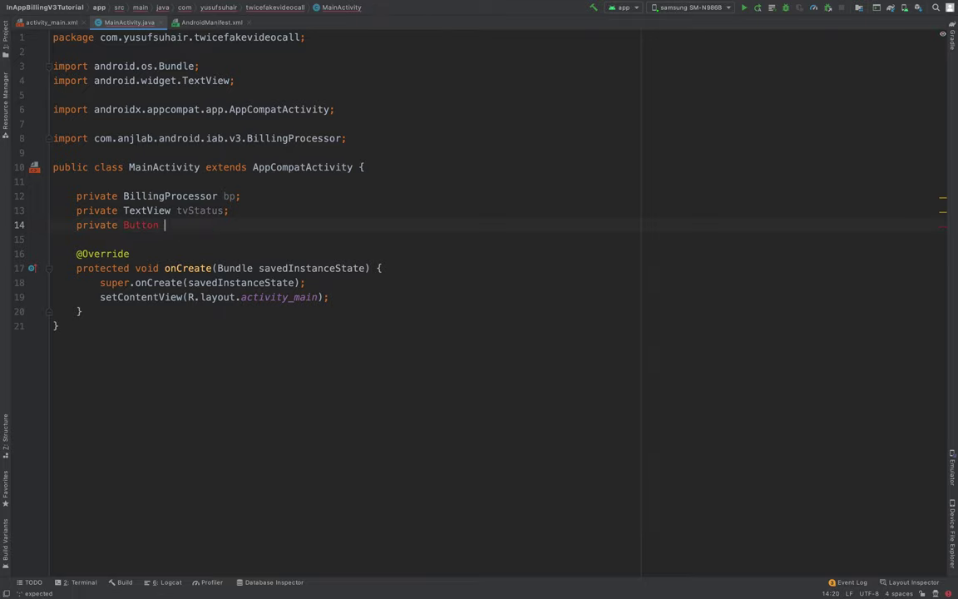
key("Return")
type("btnPremium;")
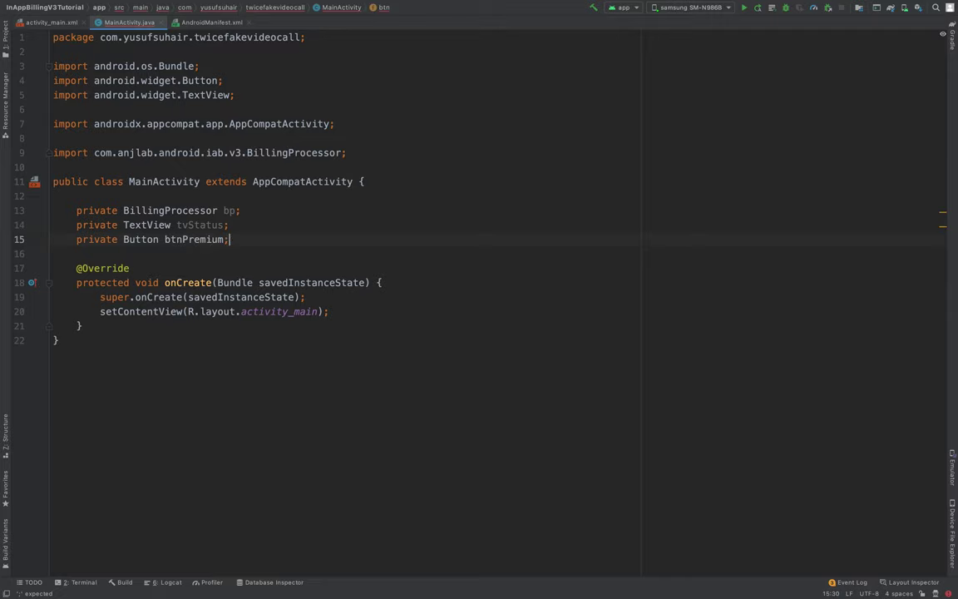
- Copy the bp creation and bp.initialize() lines from the library's GitHub README in Chrome into onCreate after setContentView in Android Studio
left_click(330, 311)
key("Return")
key("Return")
key("Return")
key("shift+Up")
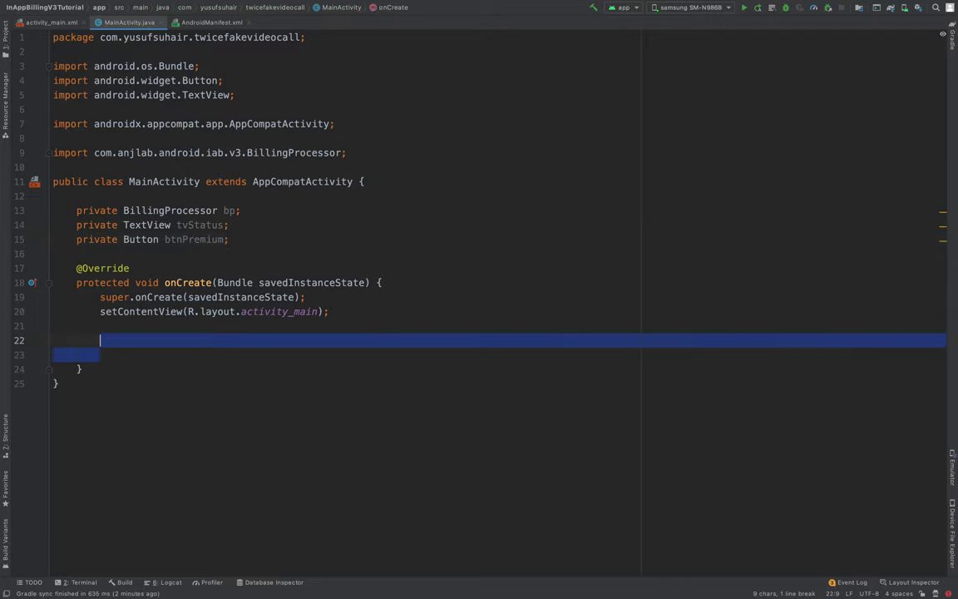
key("Up")
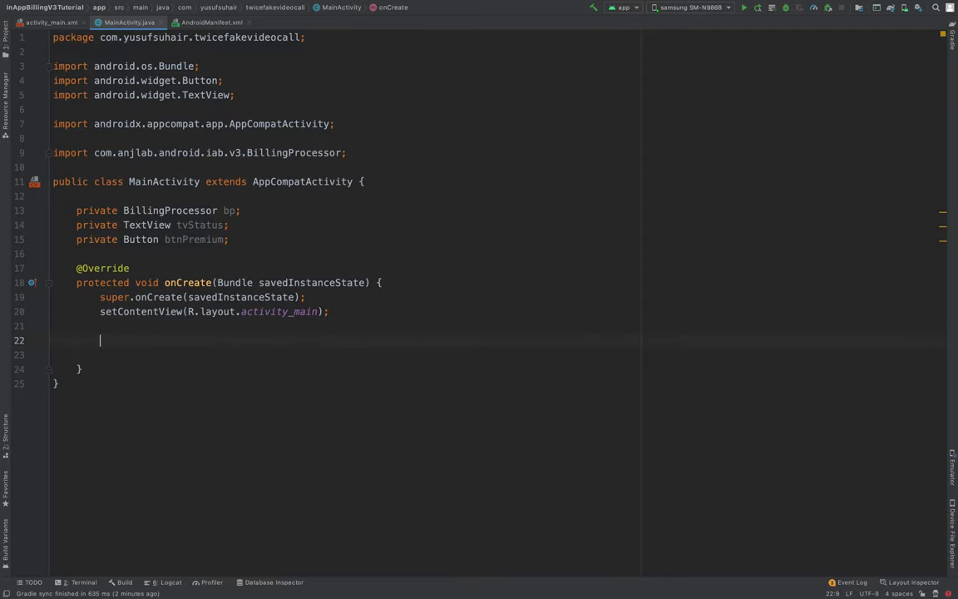
key("super+Tab")
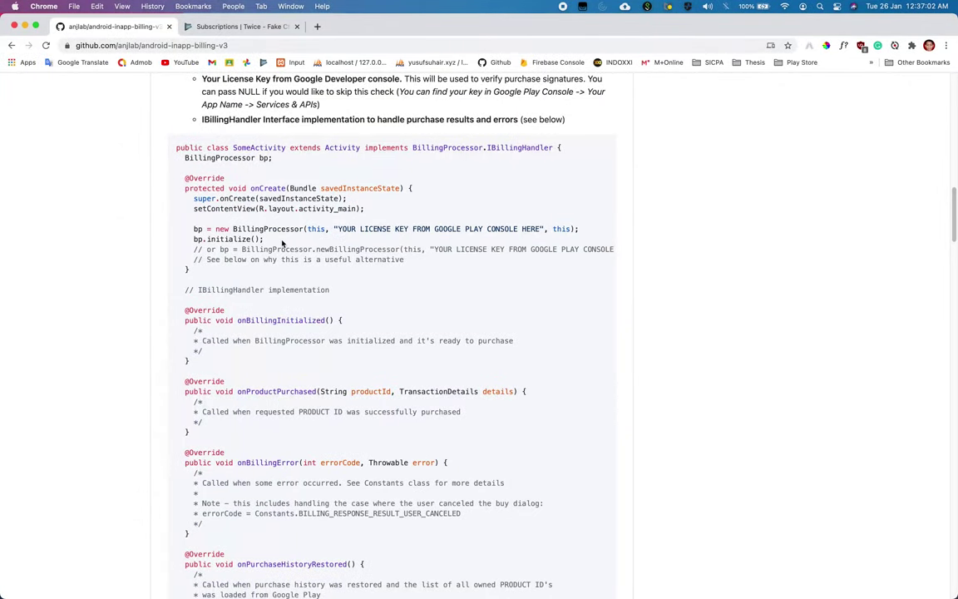
left_click_drag(282, 242, 200, 228)
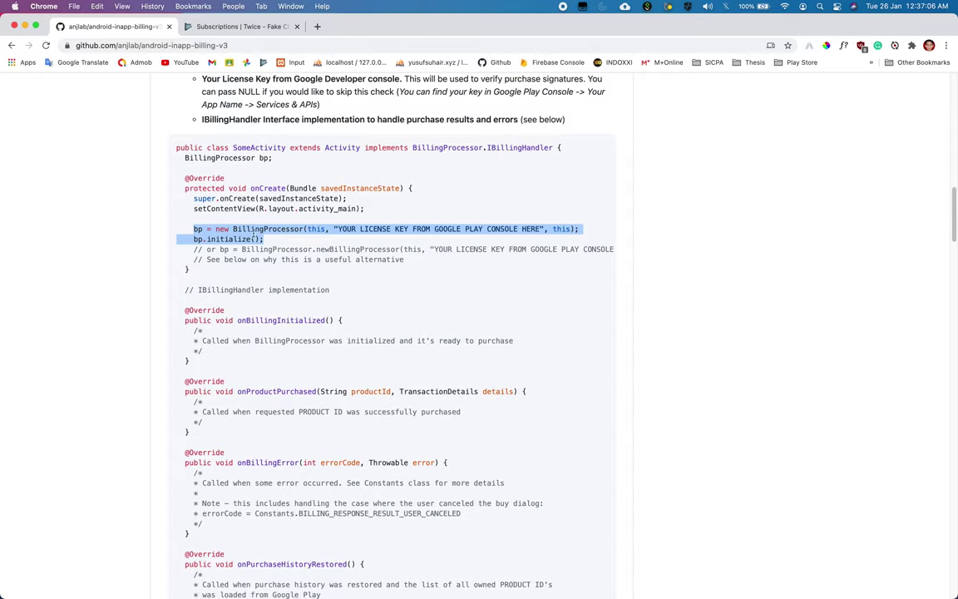
key("super+Tab")
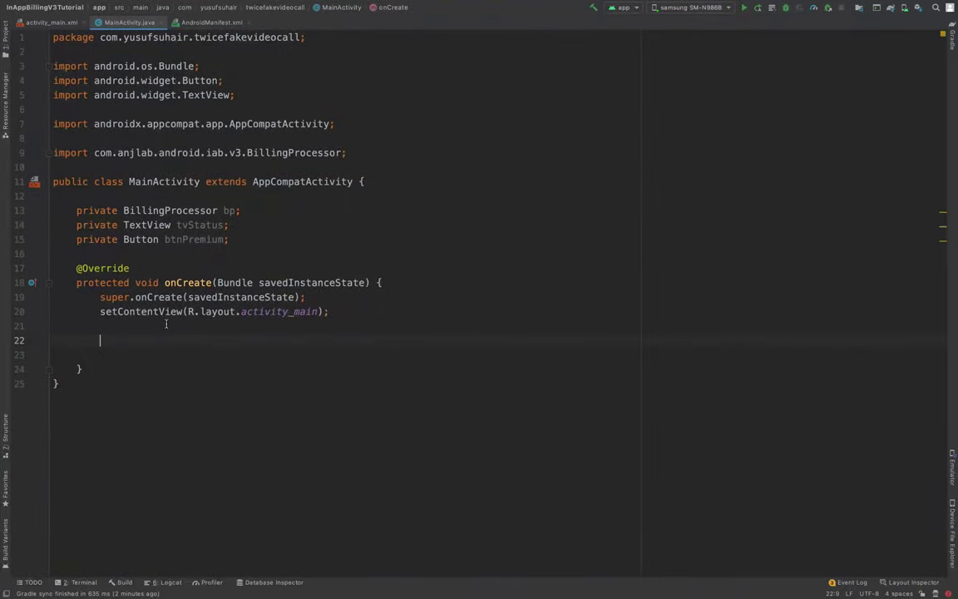
type("bp = new BillingProcessor(this, \"YOUR LICENSE KEY FROM GOOGLE PLAY CONSOLE HERE\", this); bp.initialize();")
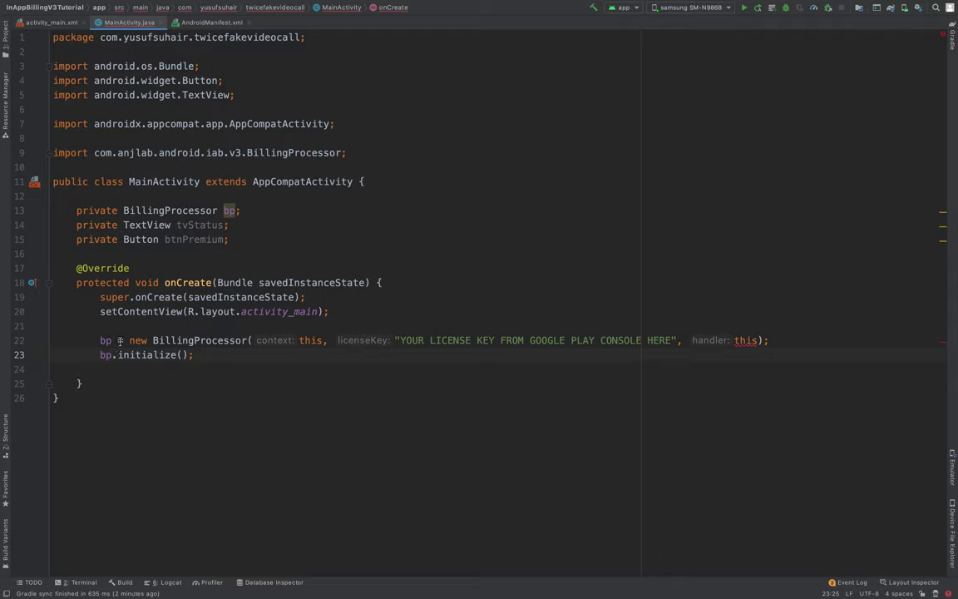
- Check the BillingProcessor constructor's parameters and make MainActivity implement BillingProcessor.IBillingHandler with all of that interface's methods
left_click(297, 341)
left_click(262, 341)
key("super+p")
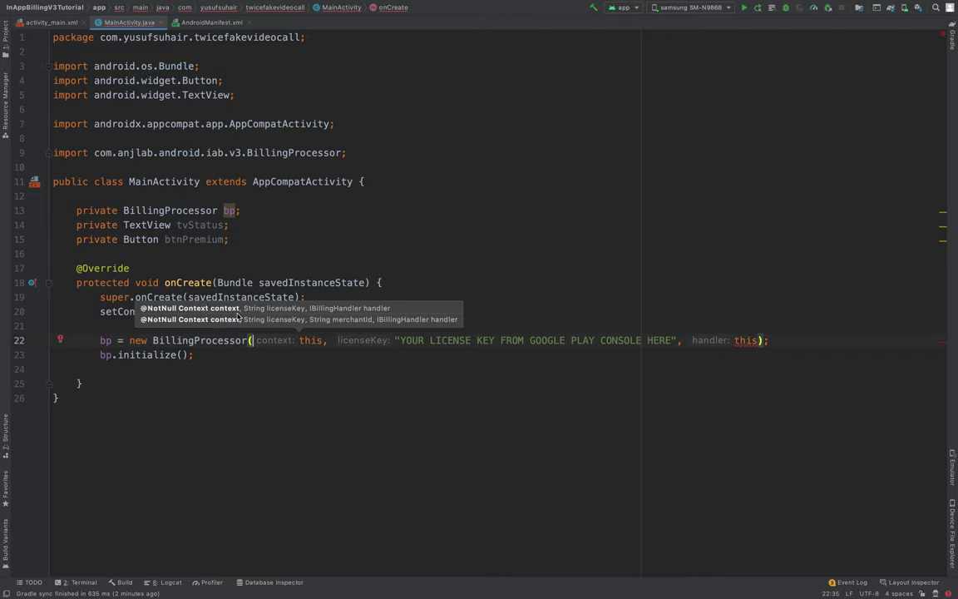
left_click(315, 341)
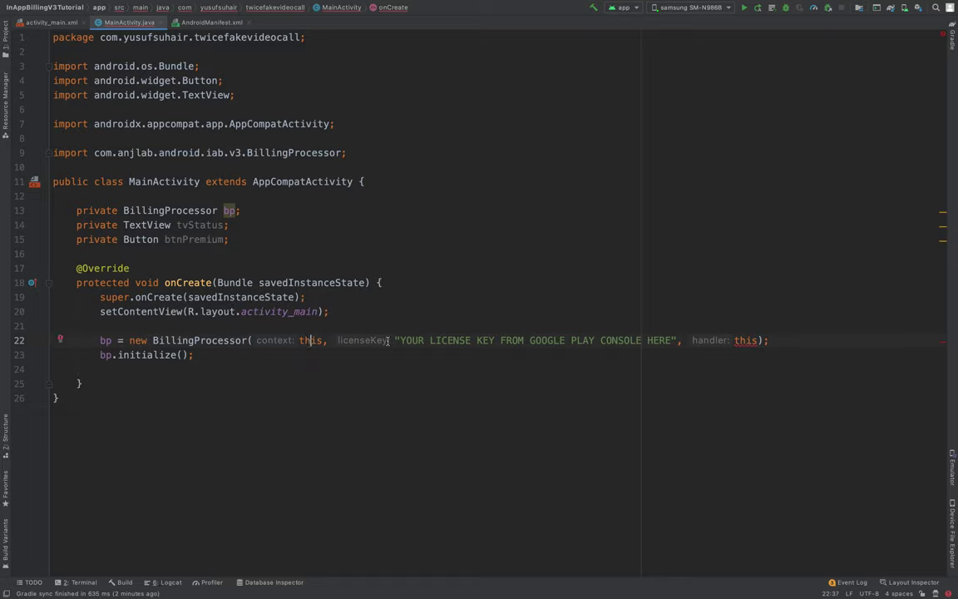
left_click(737, 341)
key("alt+Return")
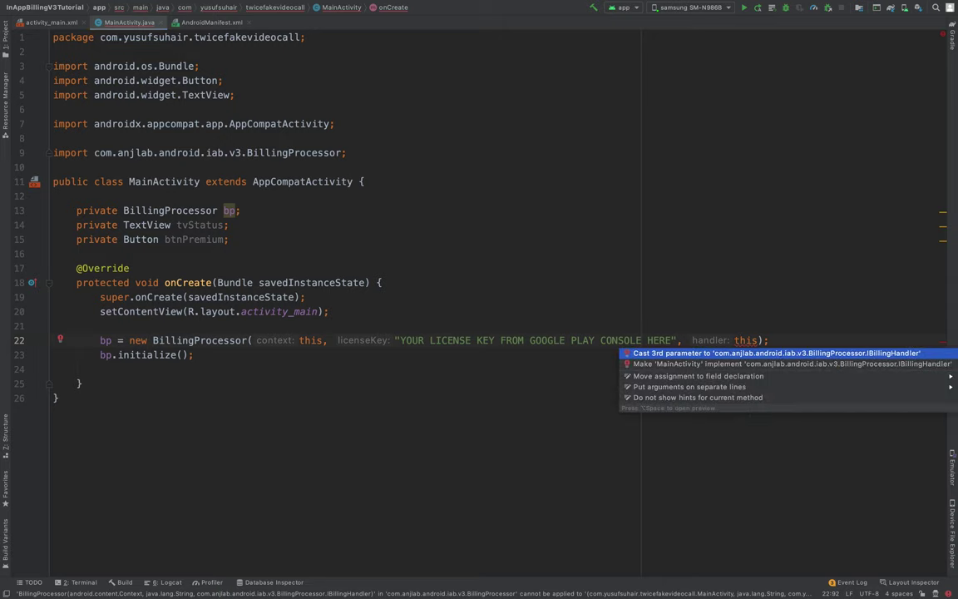
key("Down")
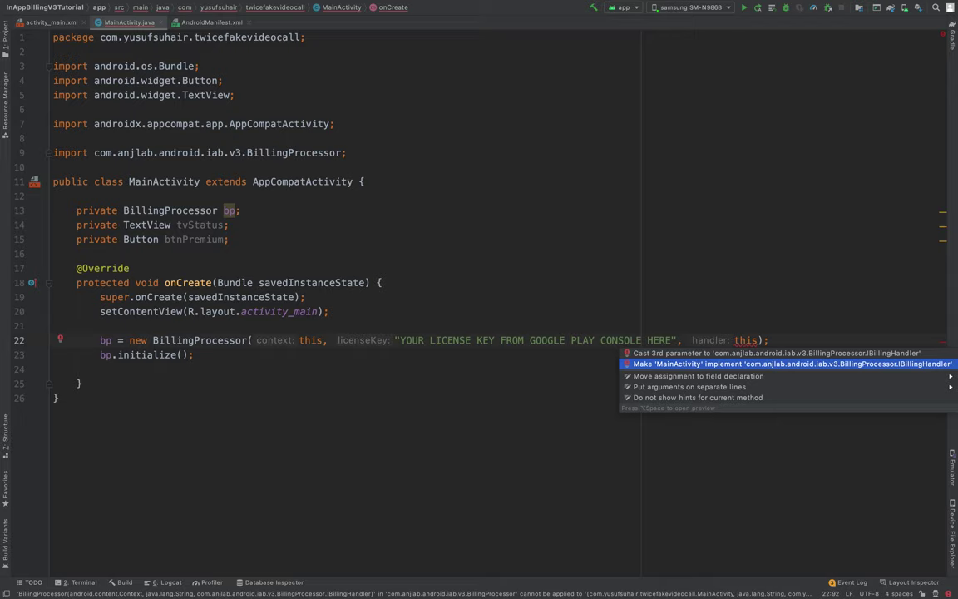
key("Return")
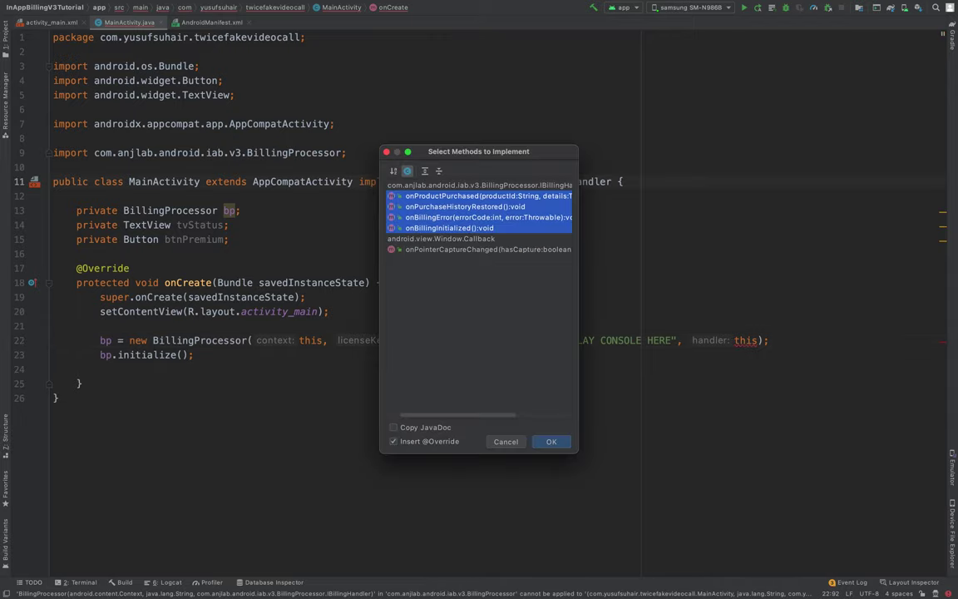
left_click(470, 226)
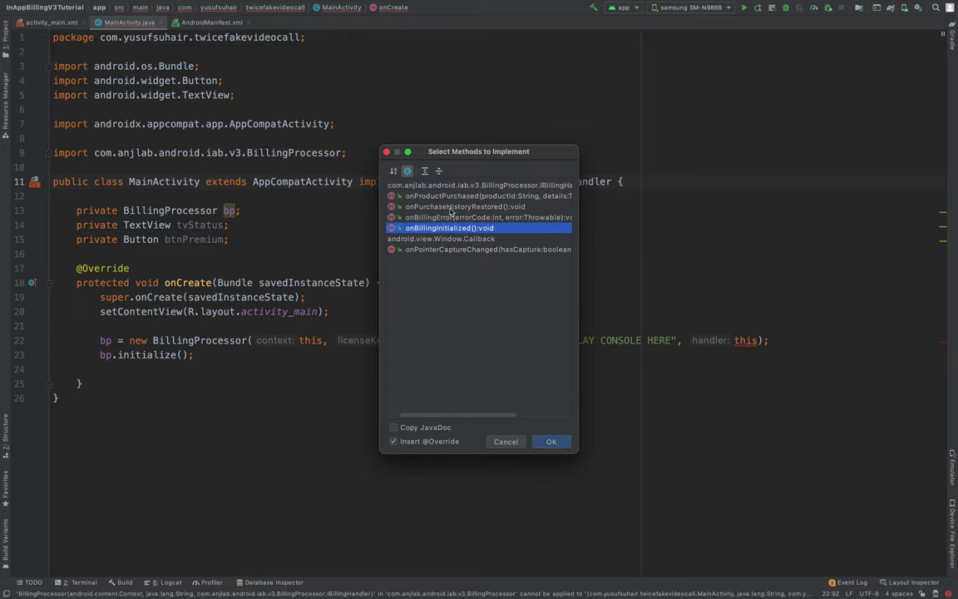
left_click(463, 186, "shift")
key("Return")
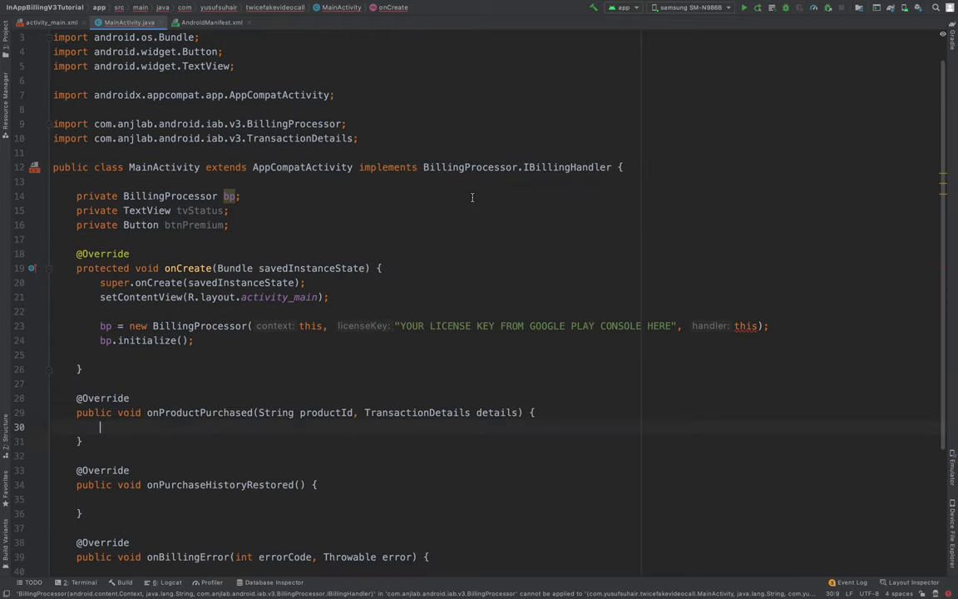
- Move the onBillingInitialized method from the end of the class to directly below onCreate, above onProductPurchased
scroll(445, 310, "down", 2)
scroll(445, 310, "down", 3)
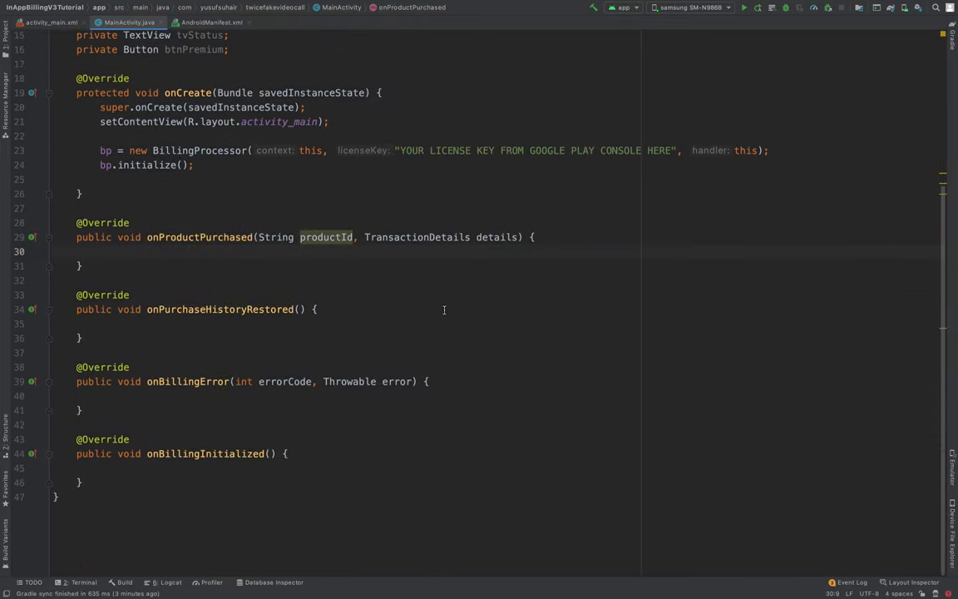
left_click_drag(104, 485, 75, 442)
key("ctrl+c")
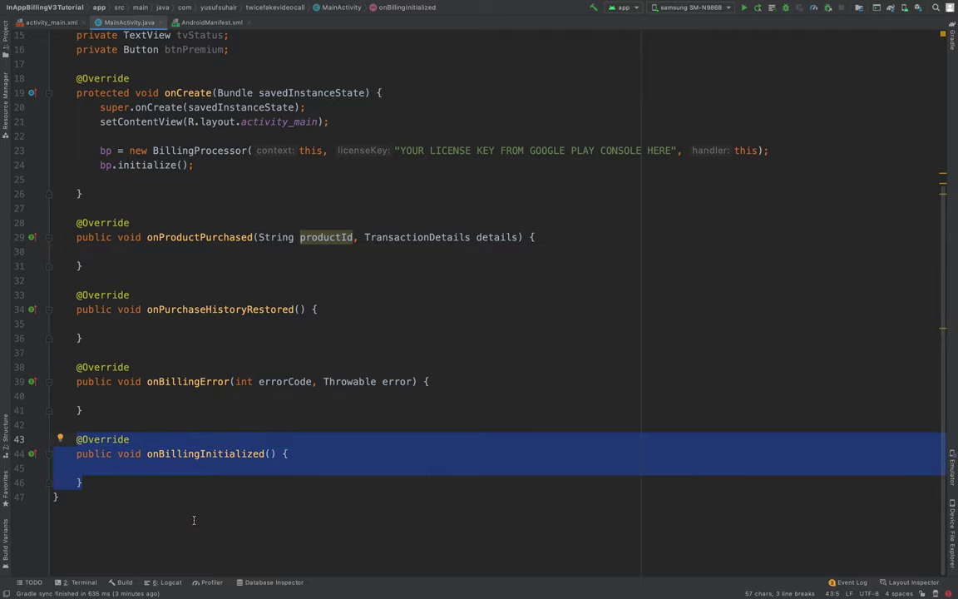
key("BackSpace")
key("BackSpace")
key("BackSpace")
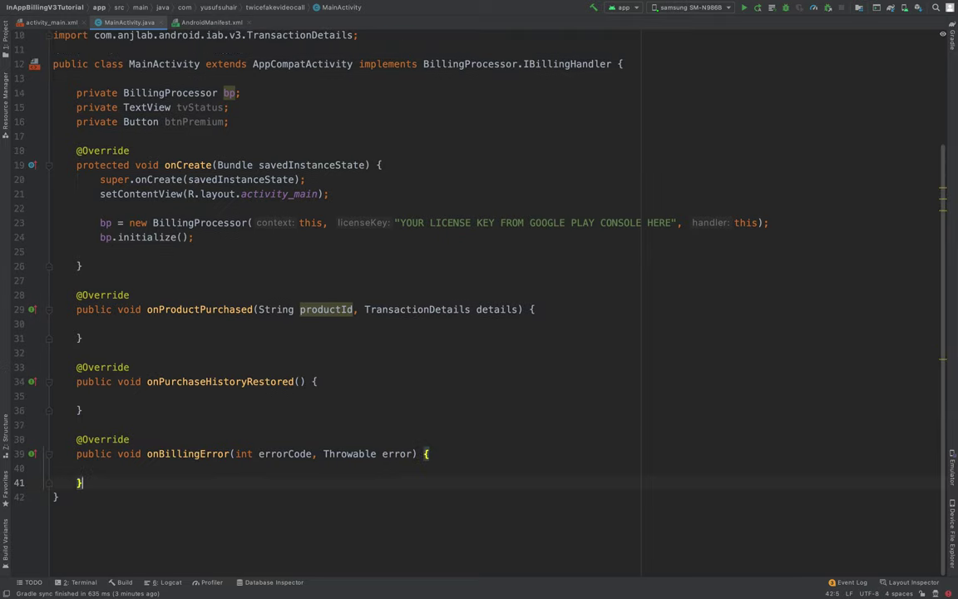
left_click(110, 285)
key("Return")
key("ctrl+v")
key("Return")
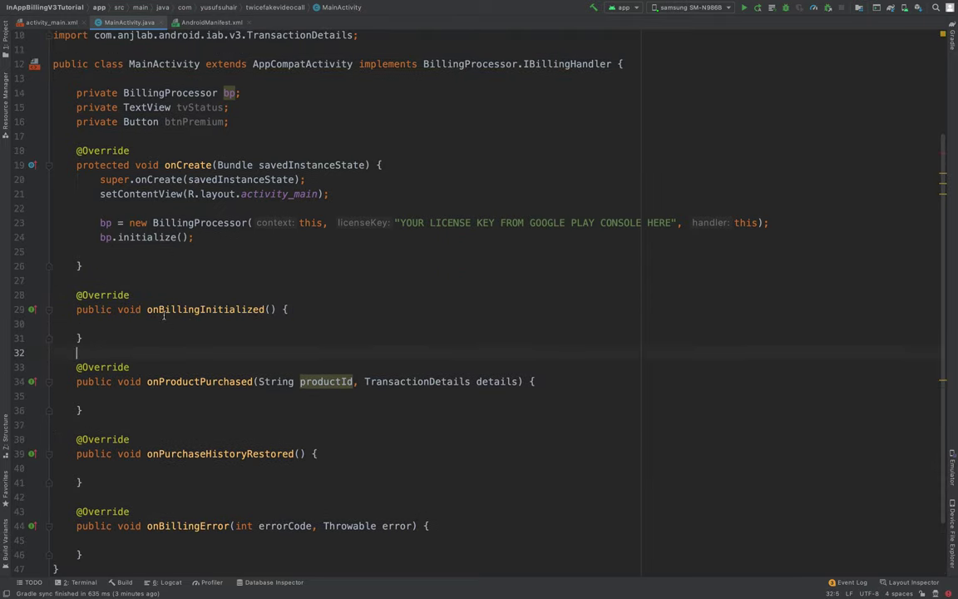
- Switch to the Play Console in Chrome, search it for "license" and open the Monetization setup page
scroll(164, 315, "up", 5)
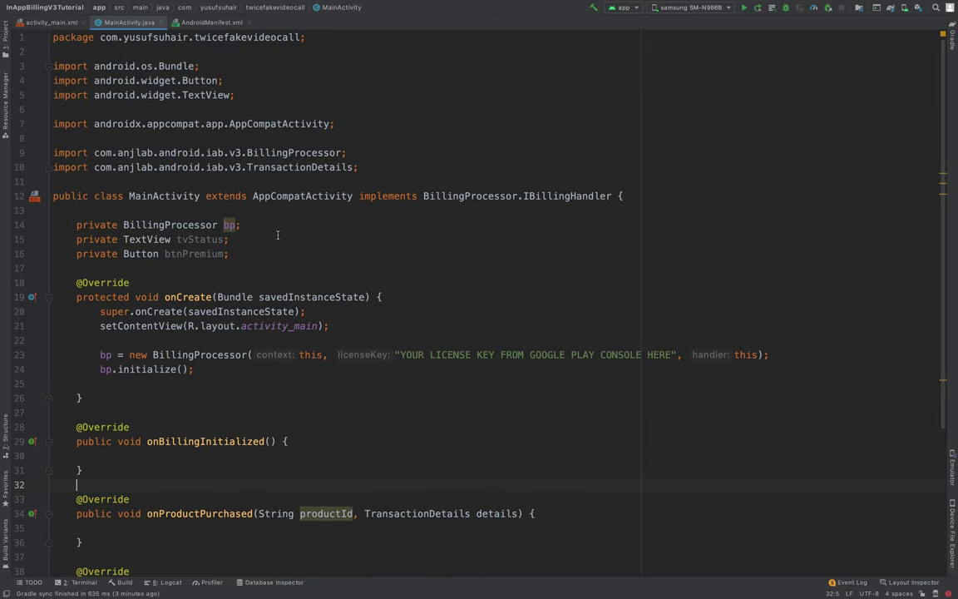
double_click(403, 354)
key("alt+Up")
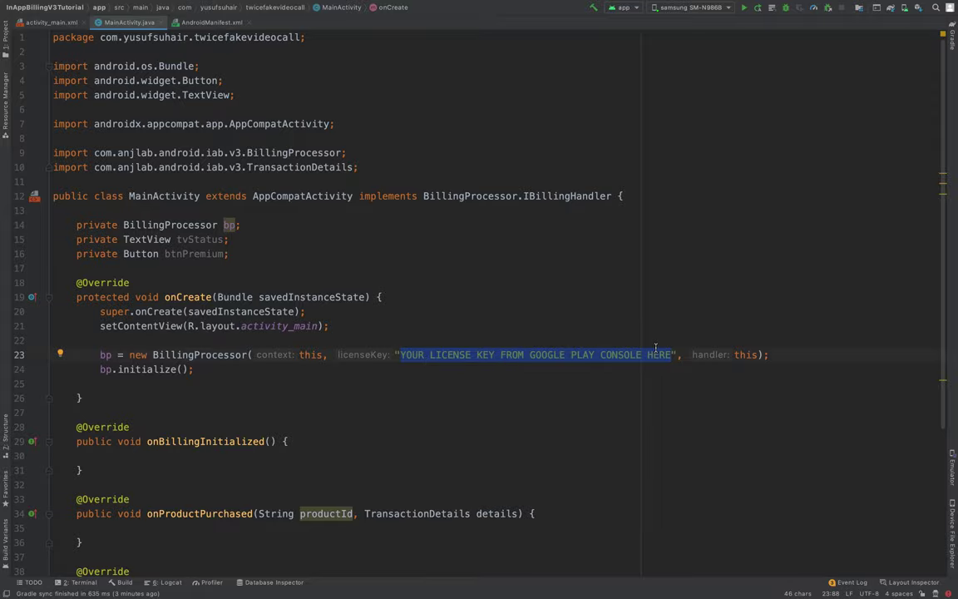
key("ctrl+Left")
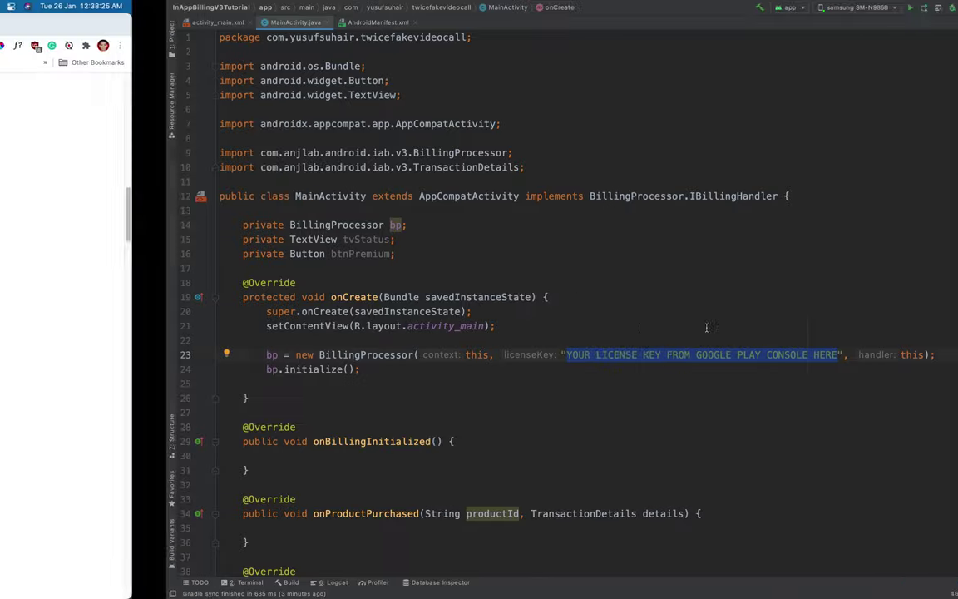
key("ctrl+Tab")
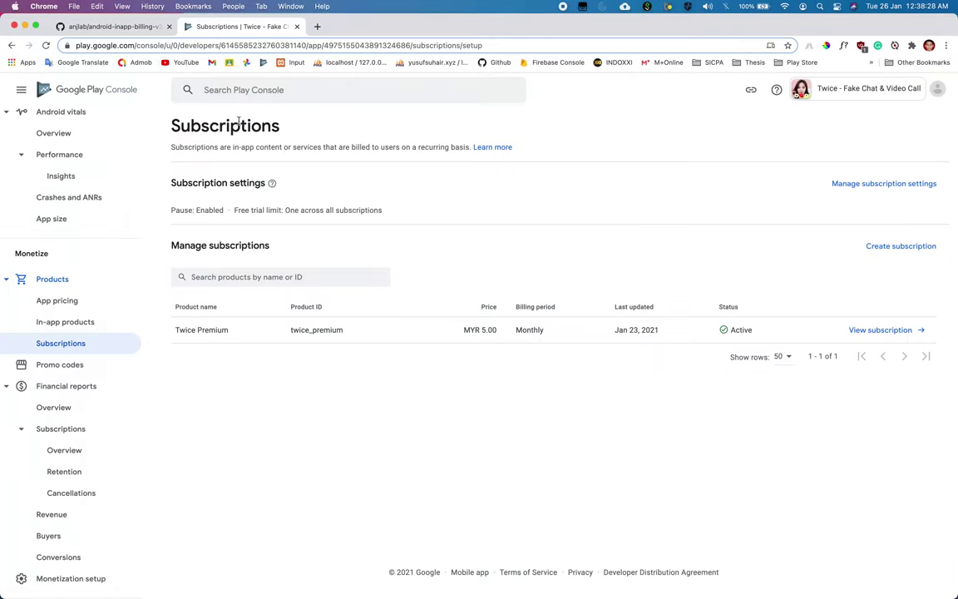
left_click(292, 99)
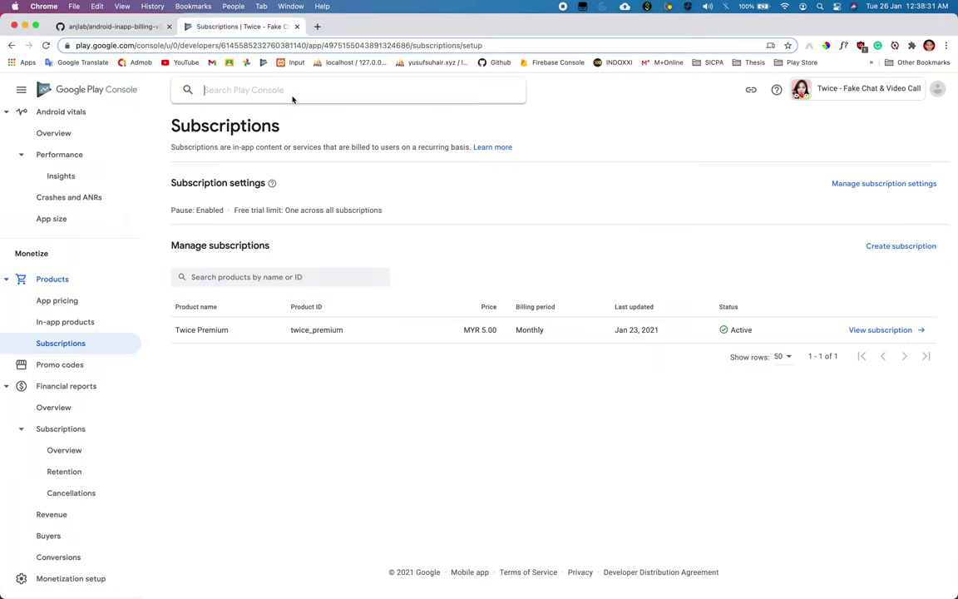
type("licens")
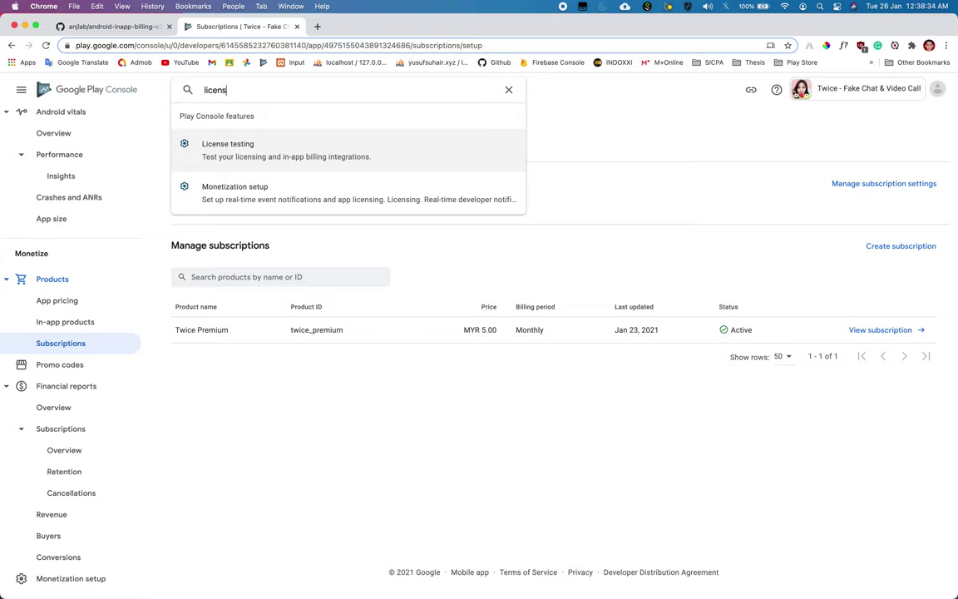
type("e")
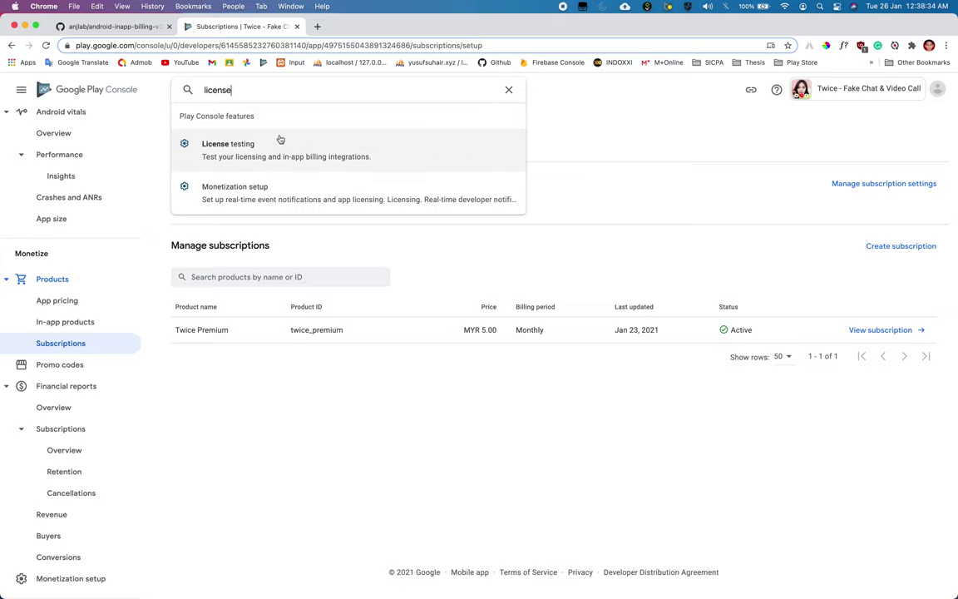
left_click(241, 200)
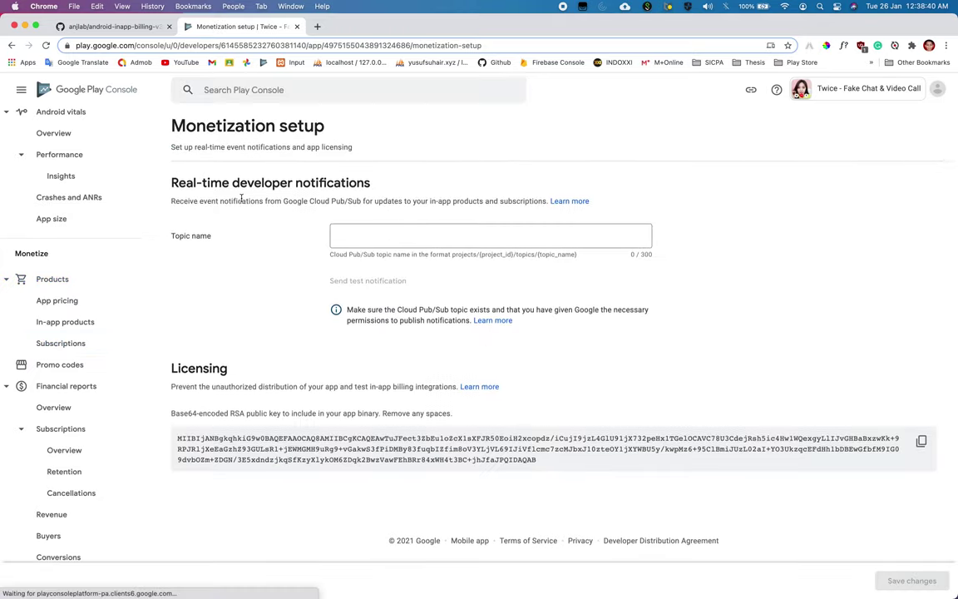
left_click(503, 237)
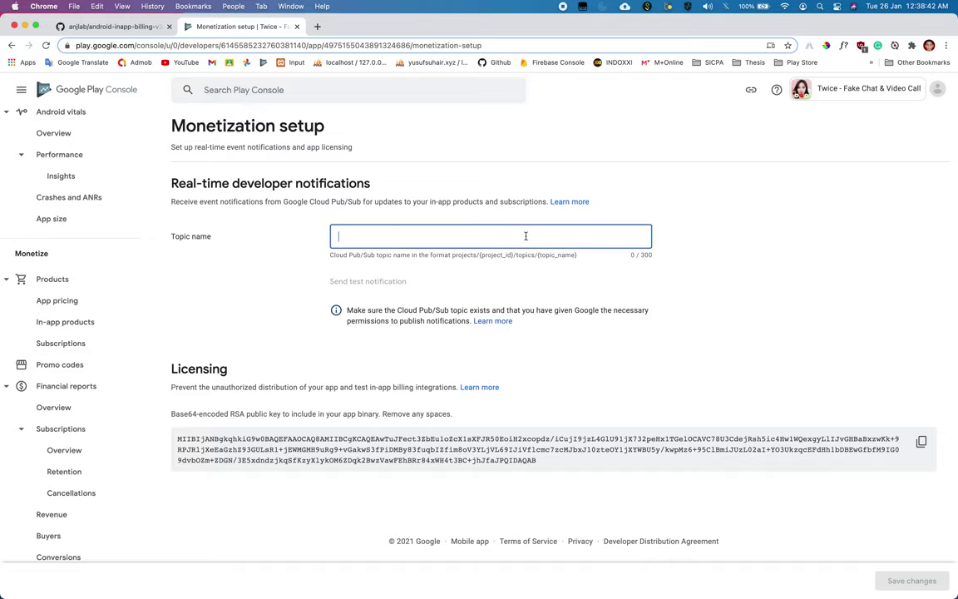
left_click(835, 88)
scroll(772, 179, "down", 10)
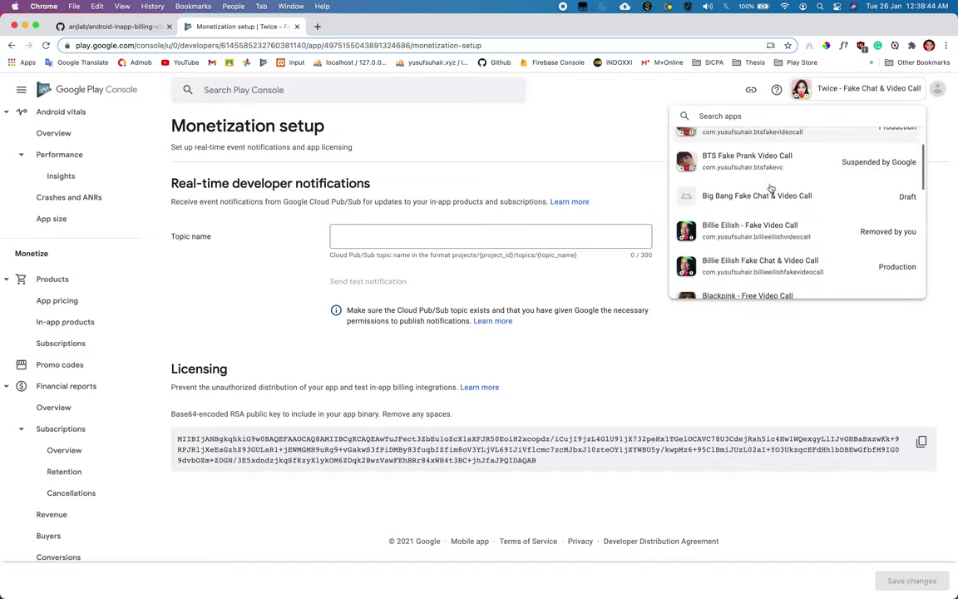
scroll(772, 188, "up", 10)
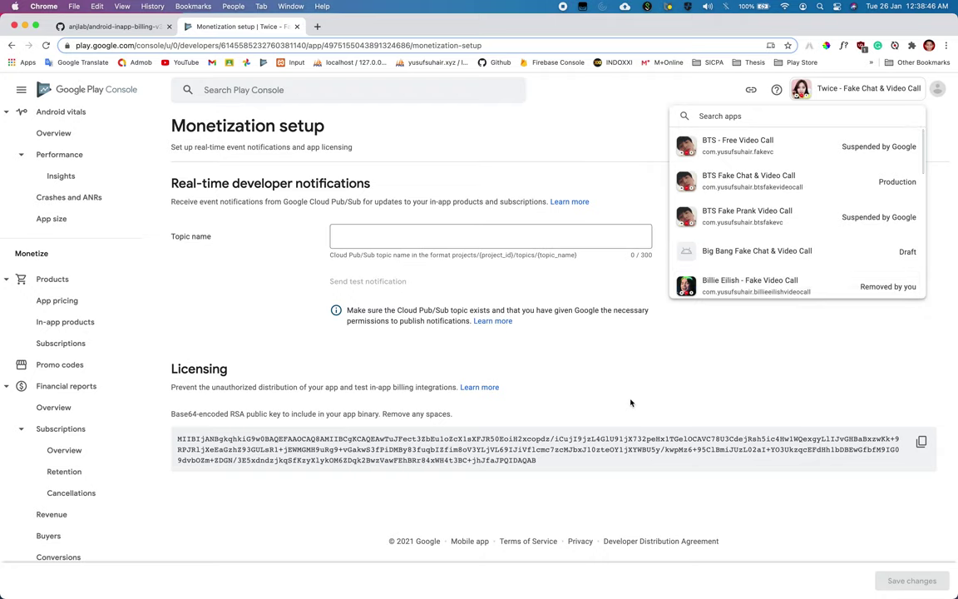
left_click(568, 363)
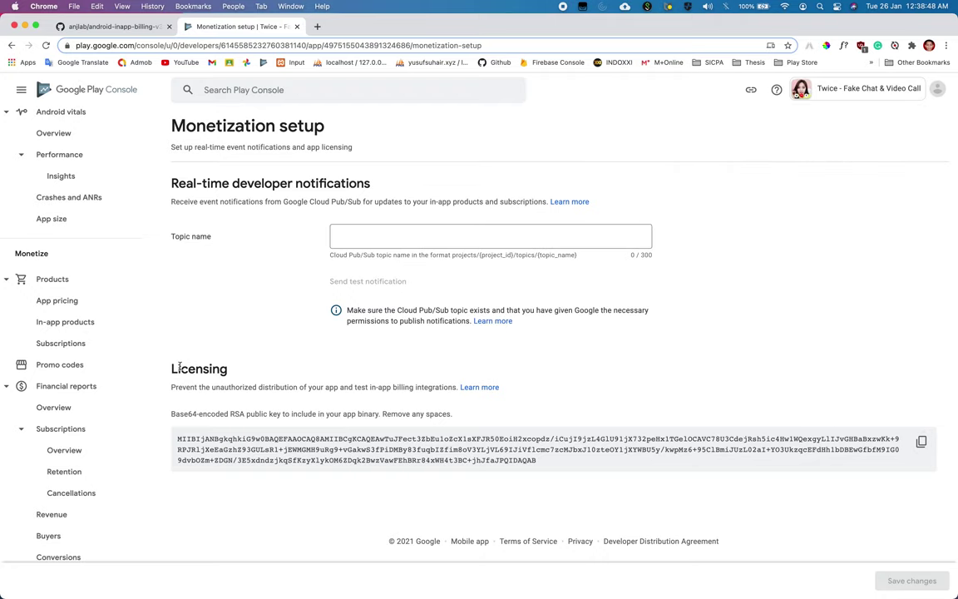
- Copy the Base64-encoded RSA public key from the Licensing section
left_click_drag(156, 372, 263, 381)
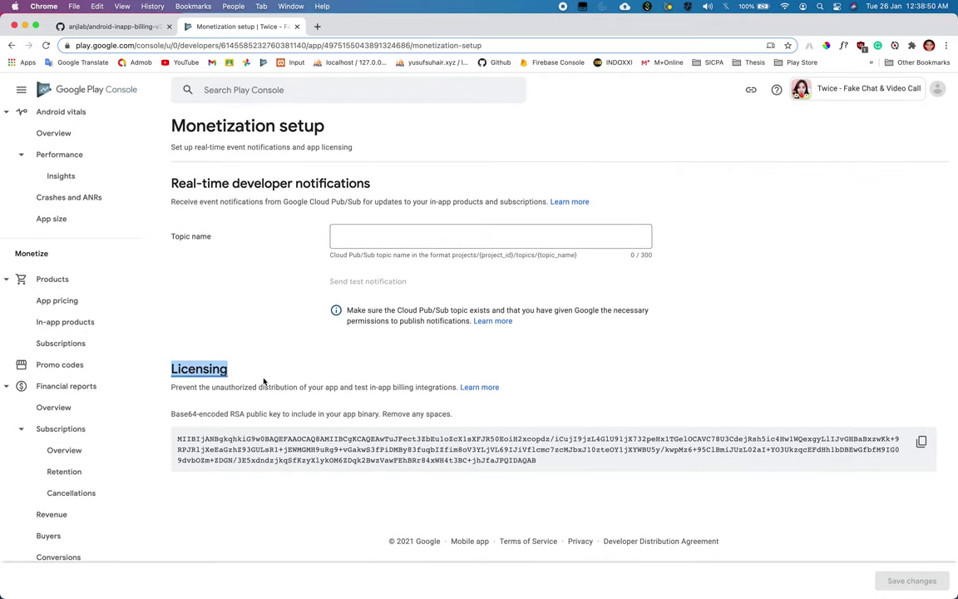
left_click(312, 426)
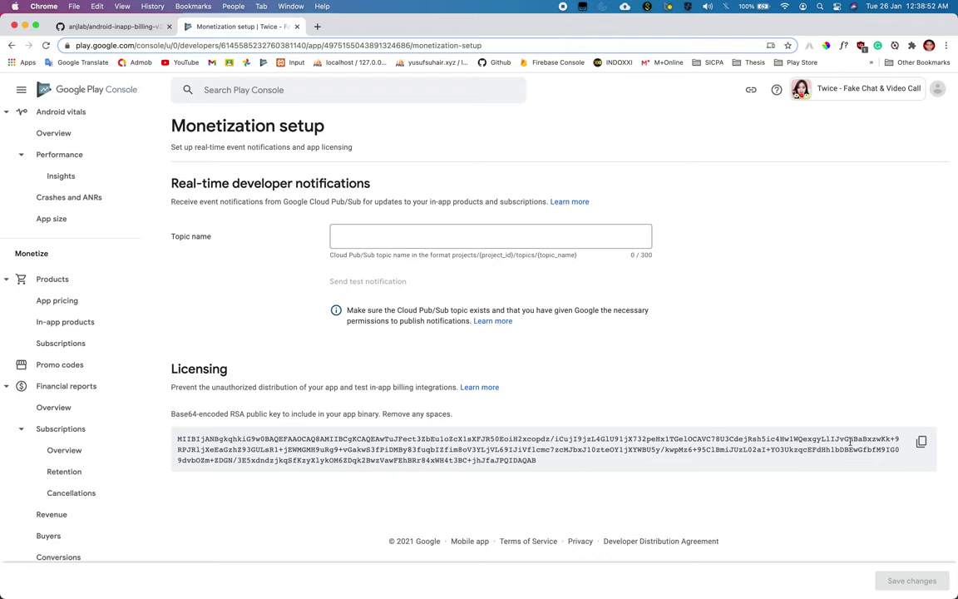
left_click(921, 442)
- Return to Android Studio and find and open the strings.xml resource file
key("ctrl+Right")
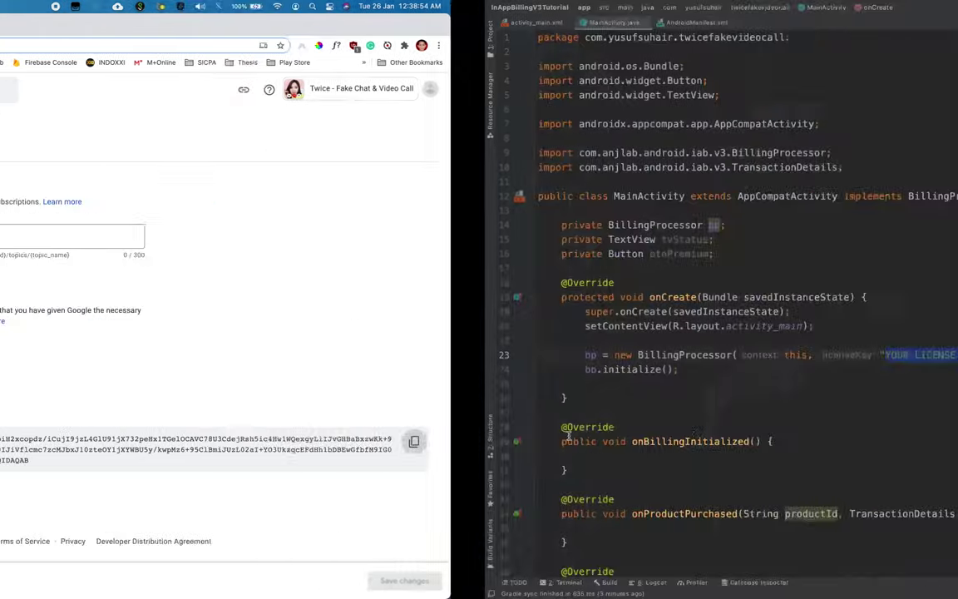
left_click(509, 313)
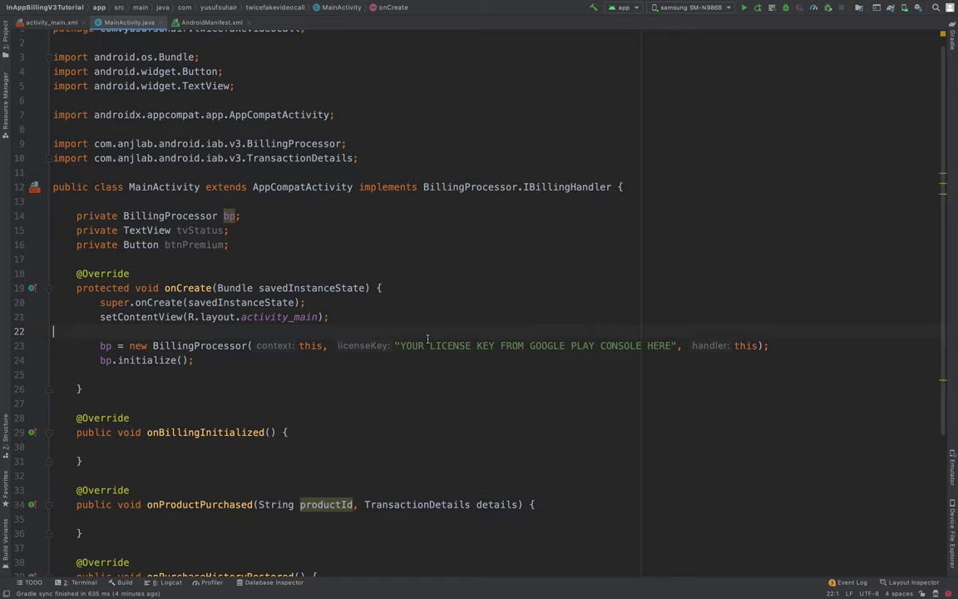
key("super+shift+o")
type("stings.x")
key("ctrl+a")
type("strings.x")
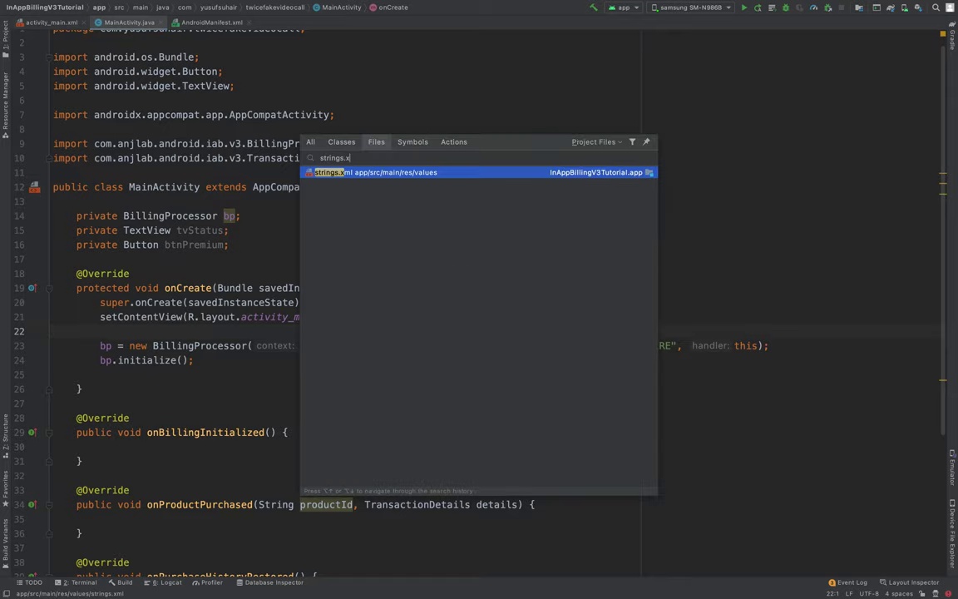
key("Return")
- Add a string resource named play_console_license below app_name, with the copied licence key pasted as its value
left_click(306, 59)
key("Return")
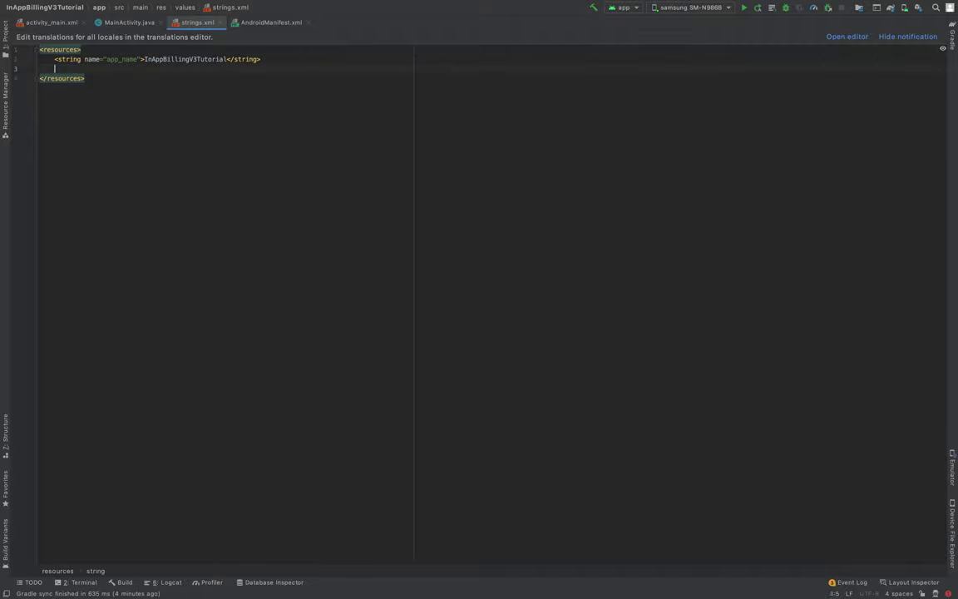
key("Return")
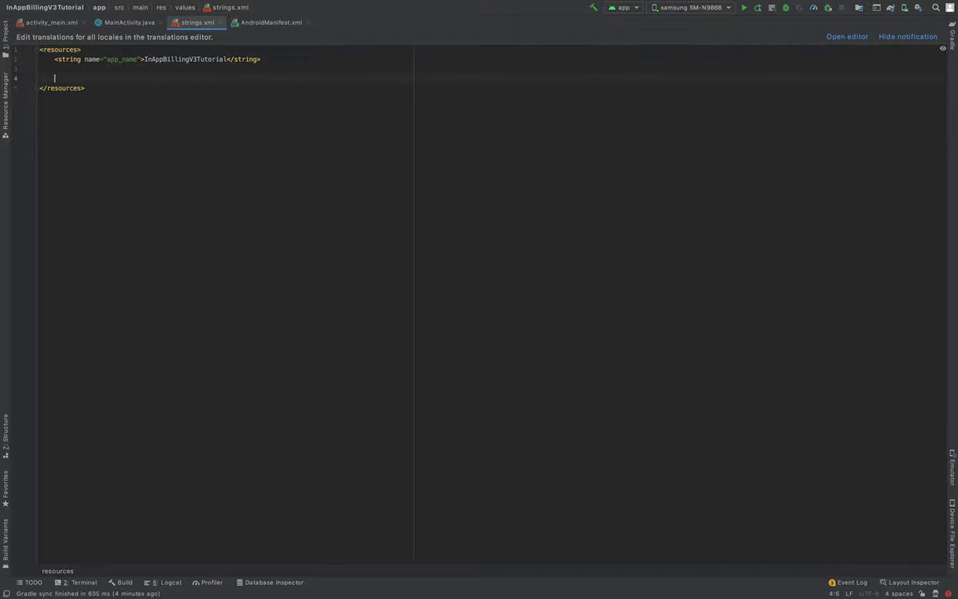
type("<str")
key("Return")
type("play_co")
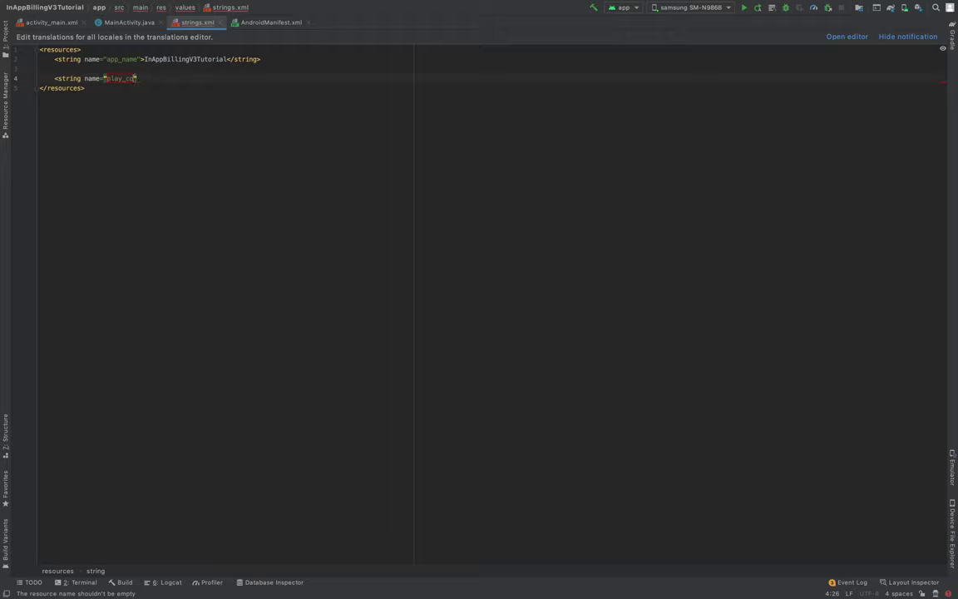
type("nsole_license\"")
key("BackSpace")
type("></string>")
key("ctrl+v")
scroll(304, 83, "left", 10)
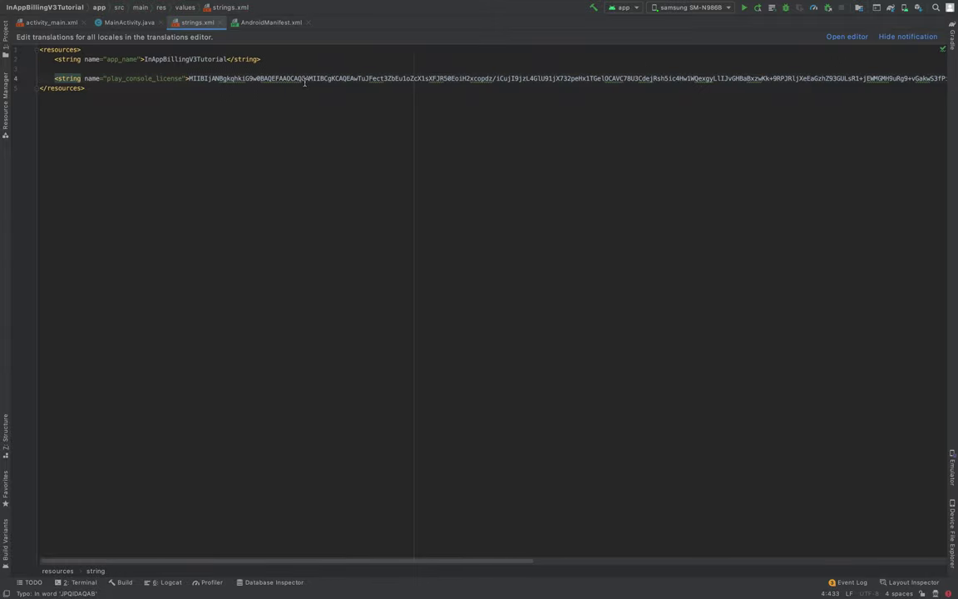
- In MainActivity, replace the BillingProcessor's placeholder licence key with getResources().getString(R.string.play_console_license) and reformat the code
left_click(129, 22)
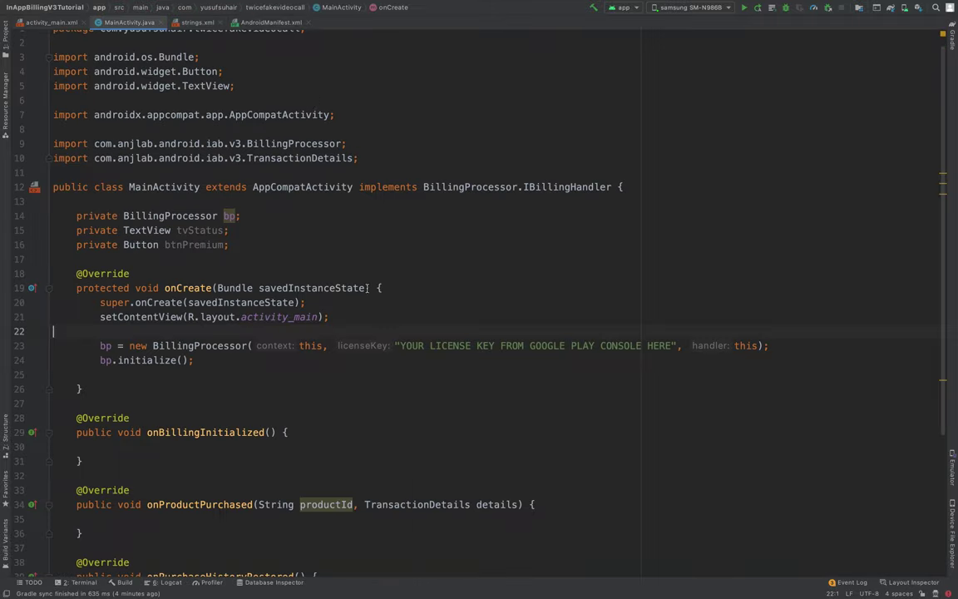
left_click_drag(395, 345, 680, 345)
key("BackSpace")
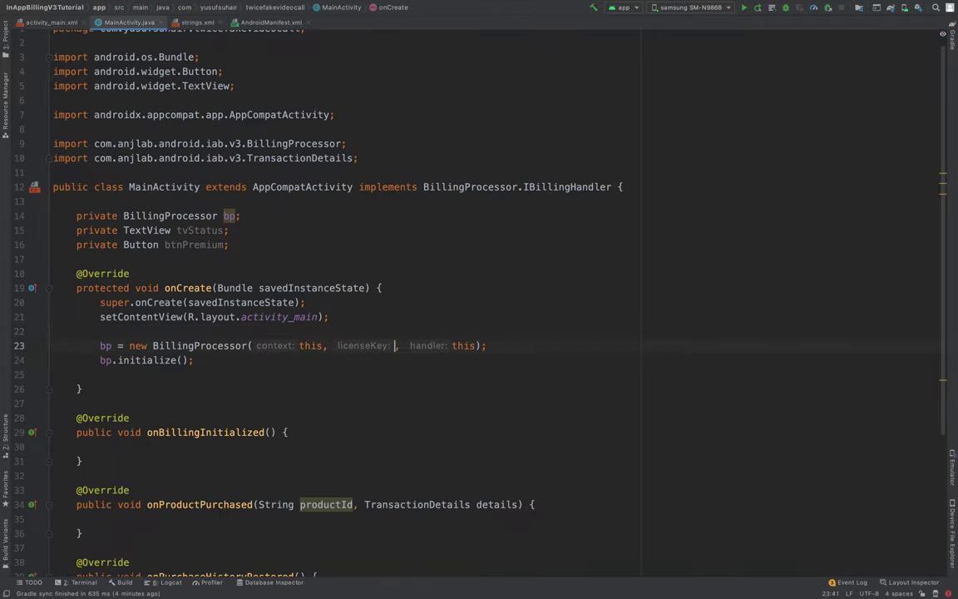
type("getres")
key("Return")
type(".")
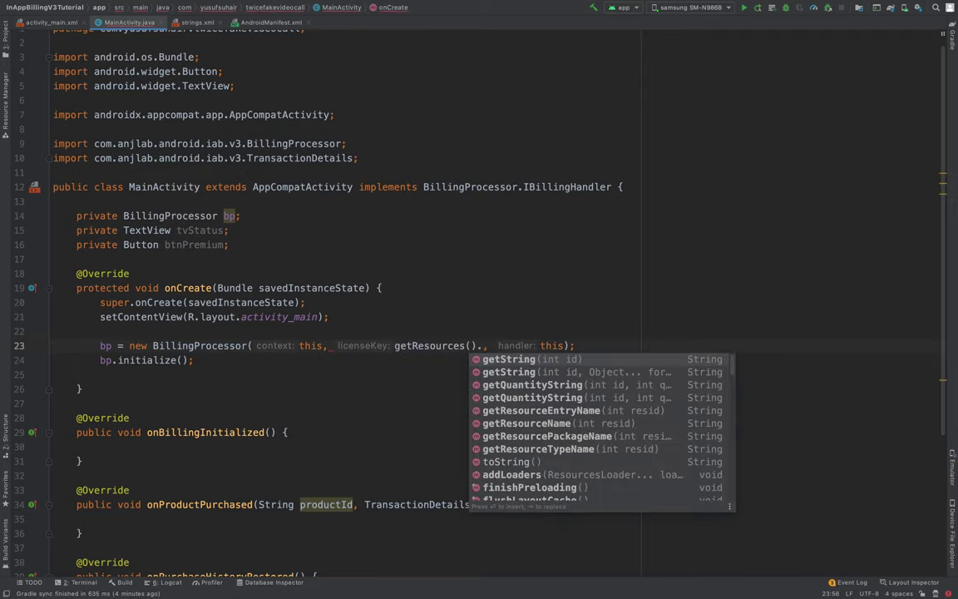
key("Return")
type("R.string.)")
key("Return")
type(".")
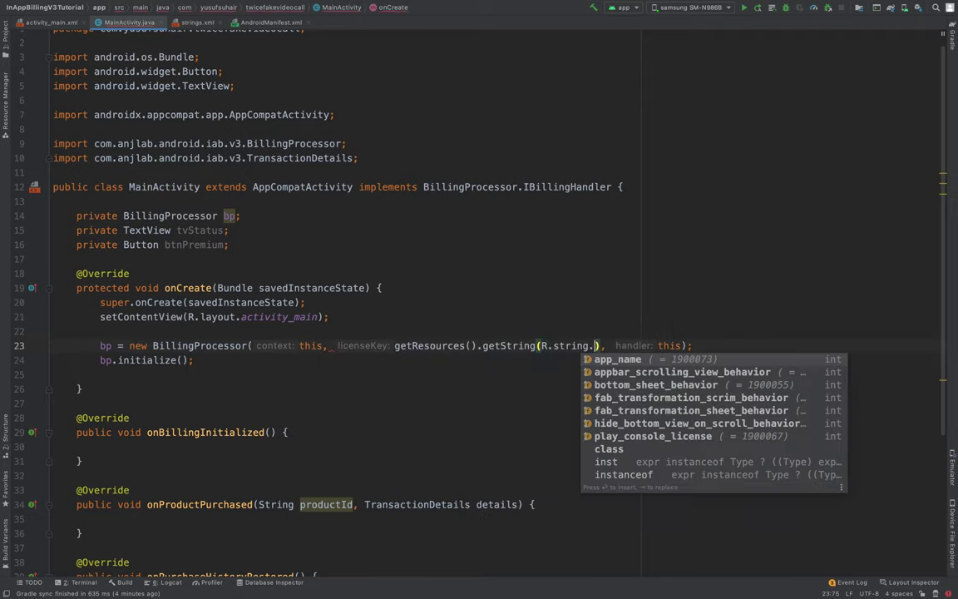
type("play")
key("Return")
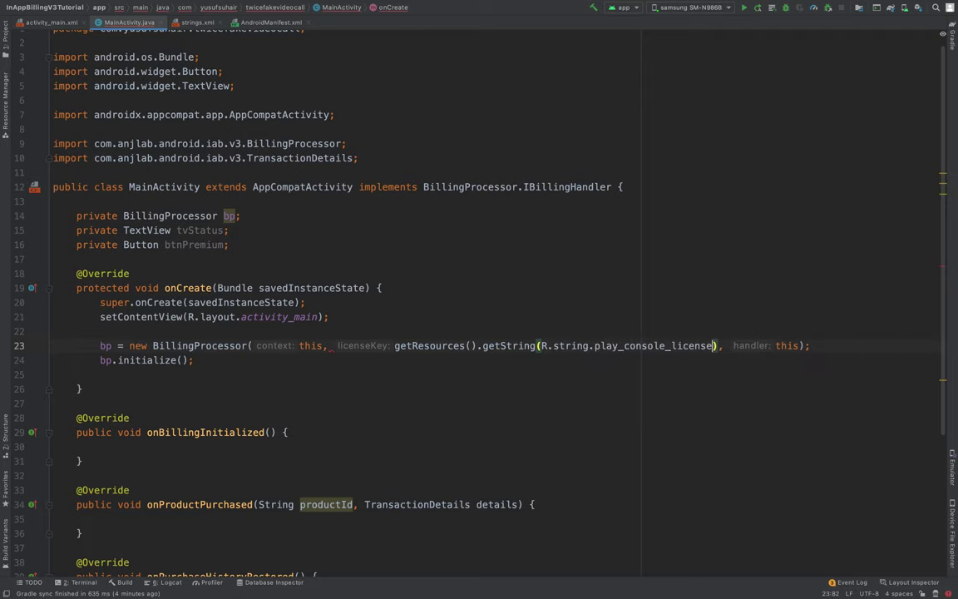
key("super+alt+l")
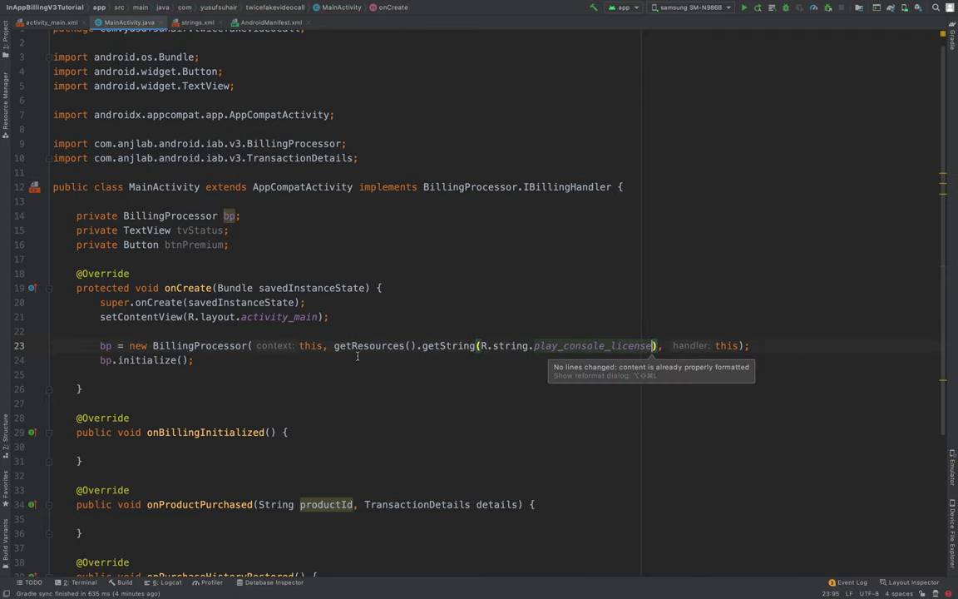
left_click_drag(194, 360, 100, 345)
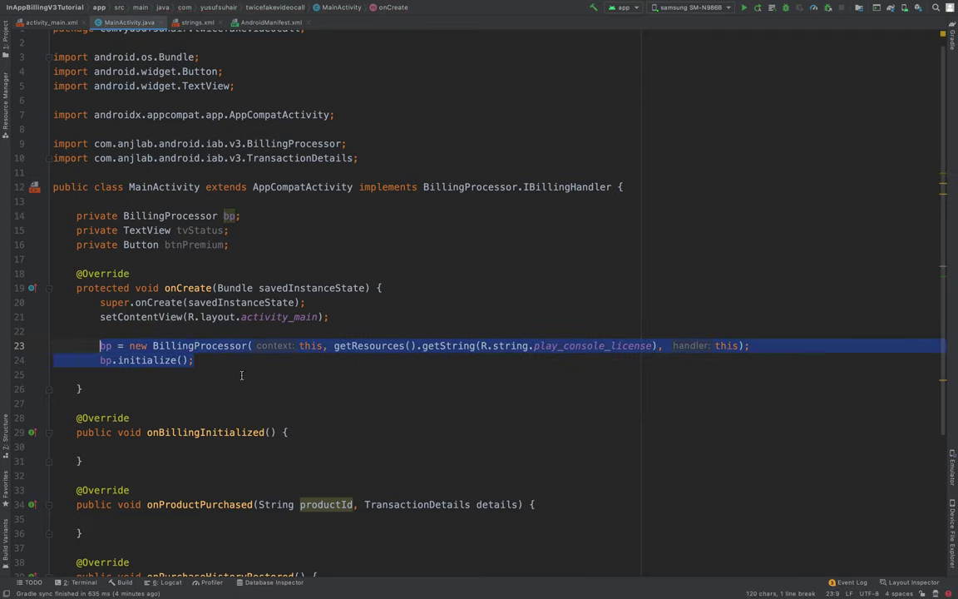
left_click(241, 375)
- Add a Log.d call with tag MainActivity and the method name as message to all four billing callbacks at once
scroll(241, 375, "down", 5)
left_click(171, 255)
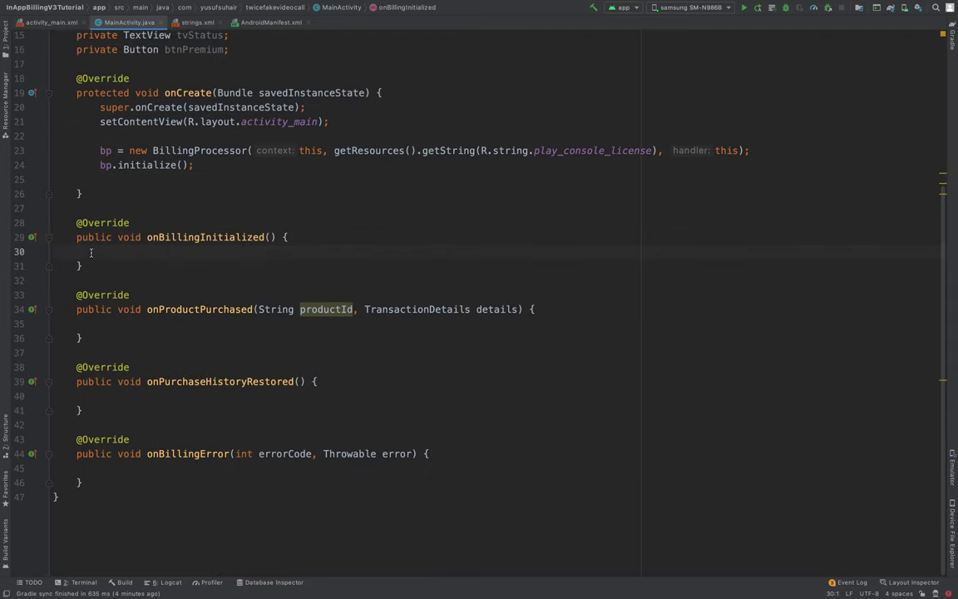
left_click(84, 323, "alt+shift")
left_click(84, 396, "alt+shift")
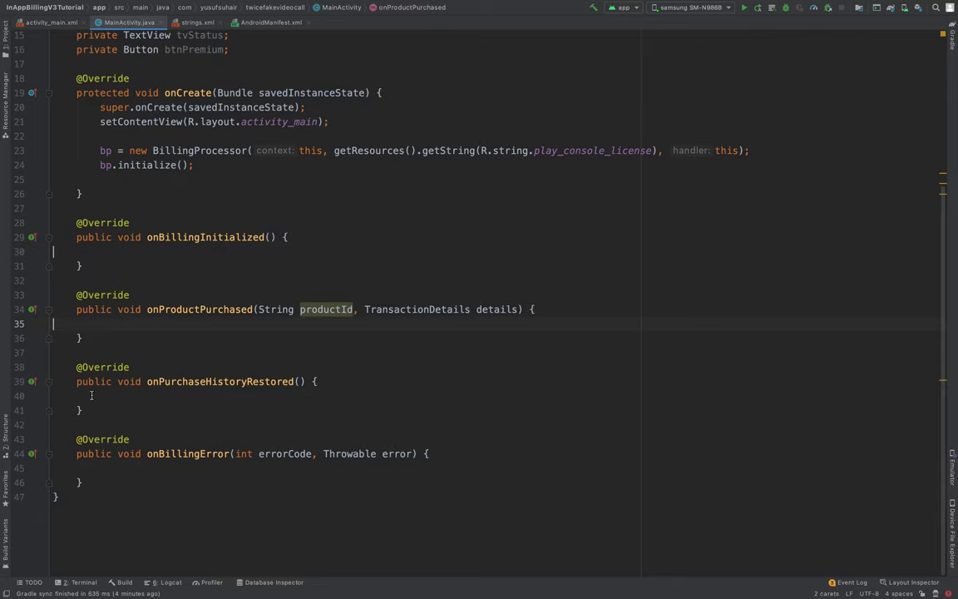
left_click(98, 469, "alt+shift")
type("logd")
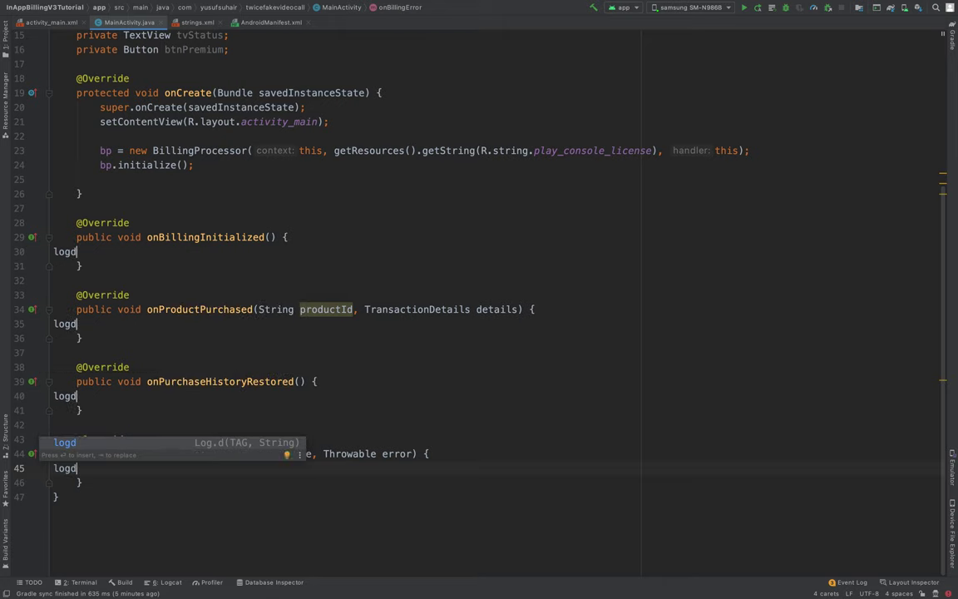
key("Return")
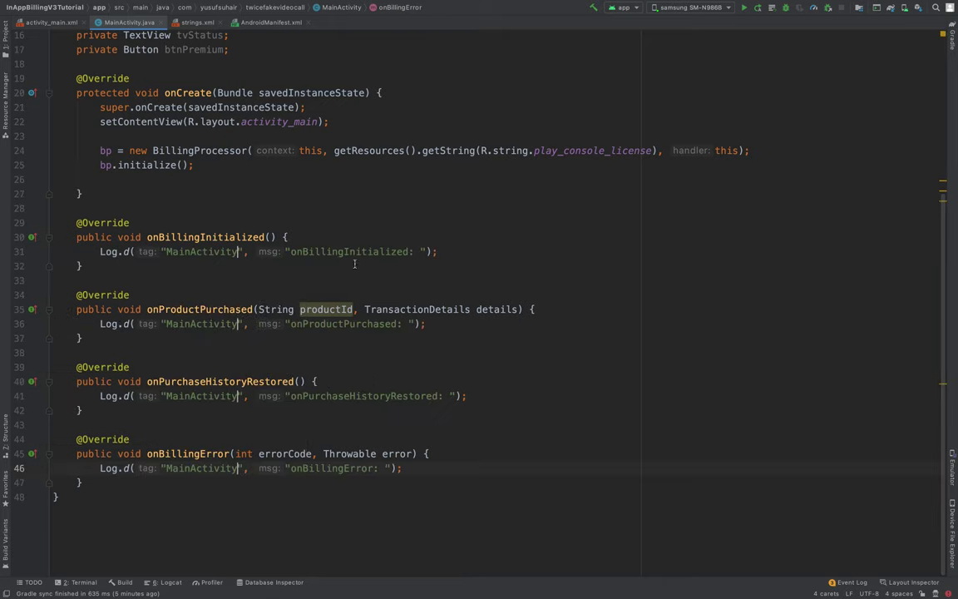
key("Tab")
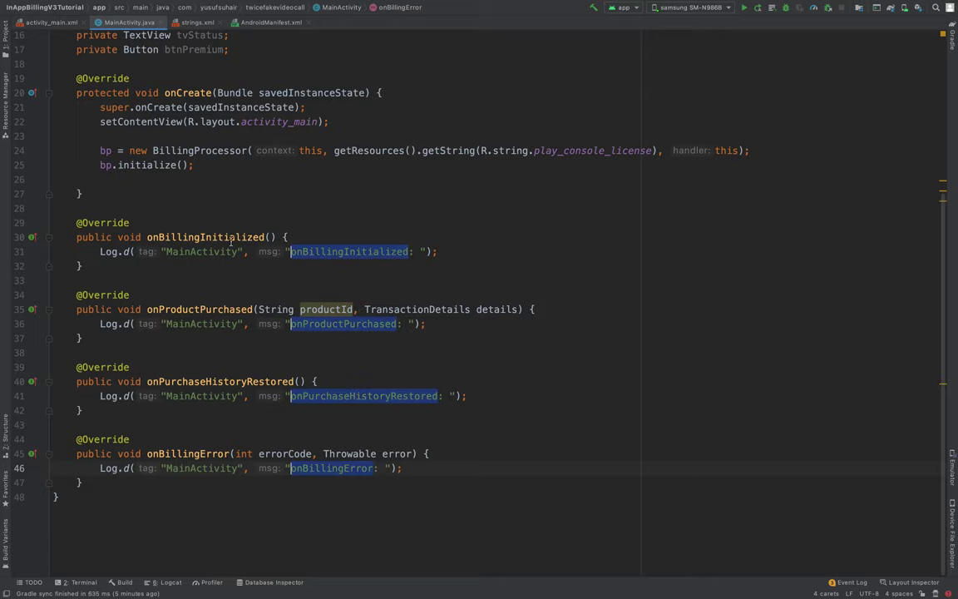
key("Return")
- In onCreate, below setContentView, assign tvStatus with findViewById(R.id.tv_premium)
scroll(316, 264, "up", 1)
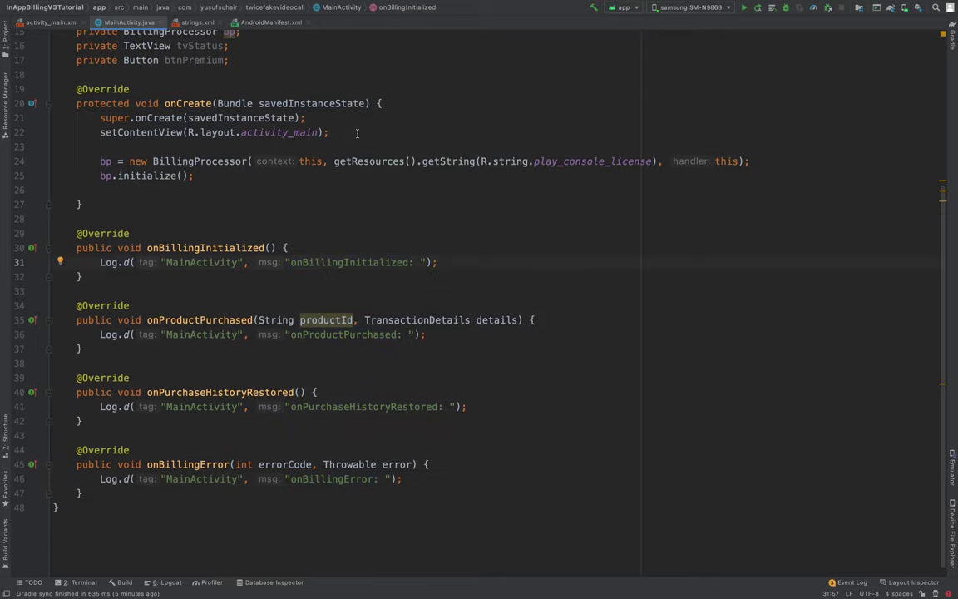
left_click(329, 132)
key("Return")
key("Return")
scroll(191, 83, "up", 1)
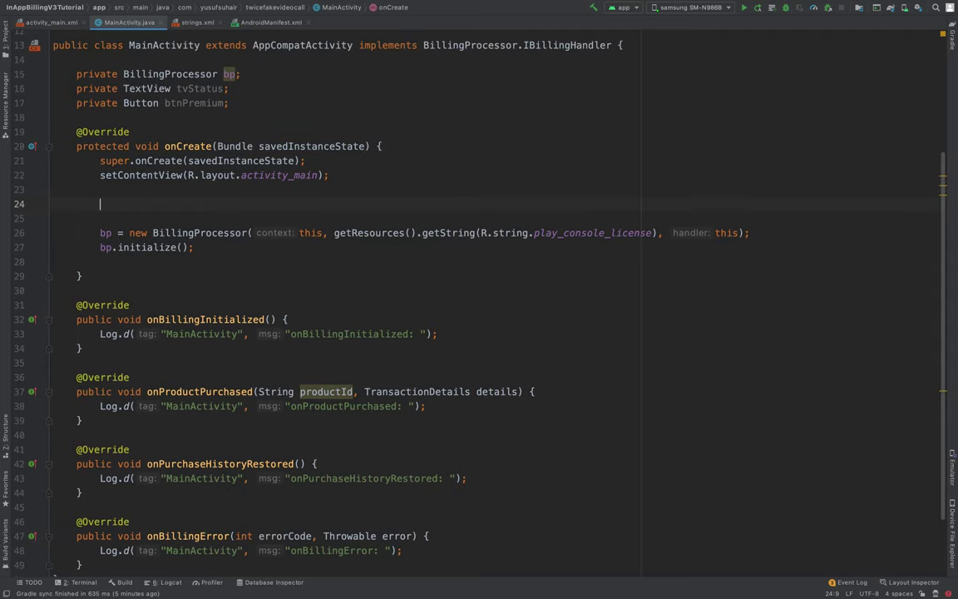
left_click_drag(230, 88, 75, 88)
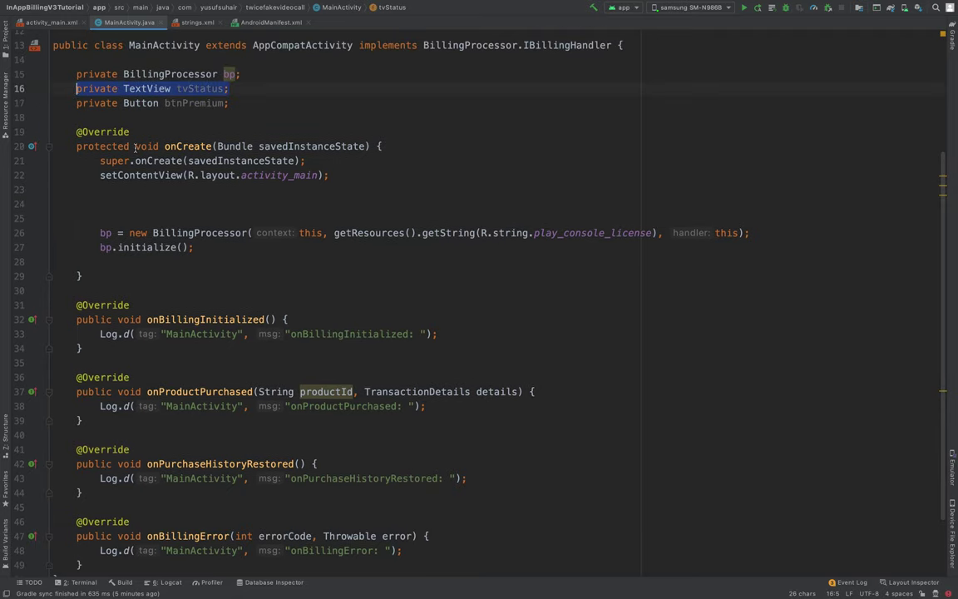
left_click(102, 202)
type("tv=")
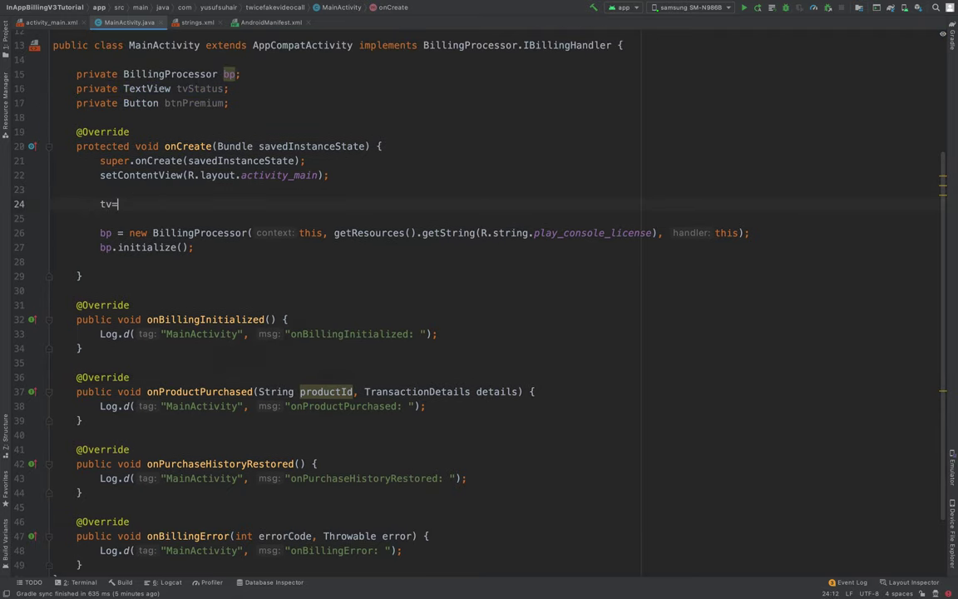
key("BackSpace")
key("Return")
type("= find")
key("Escape")
type("V")
key("Return")
type("R.id.t")
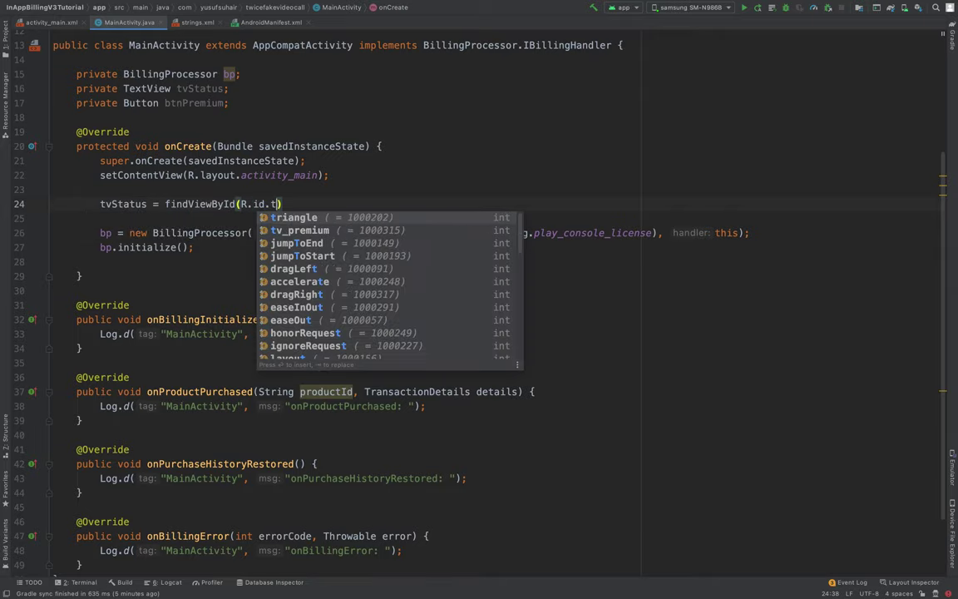
type("v_")
key("Return")
type(";")
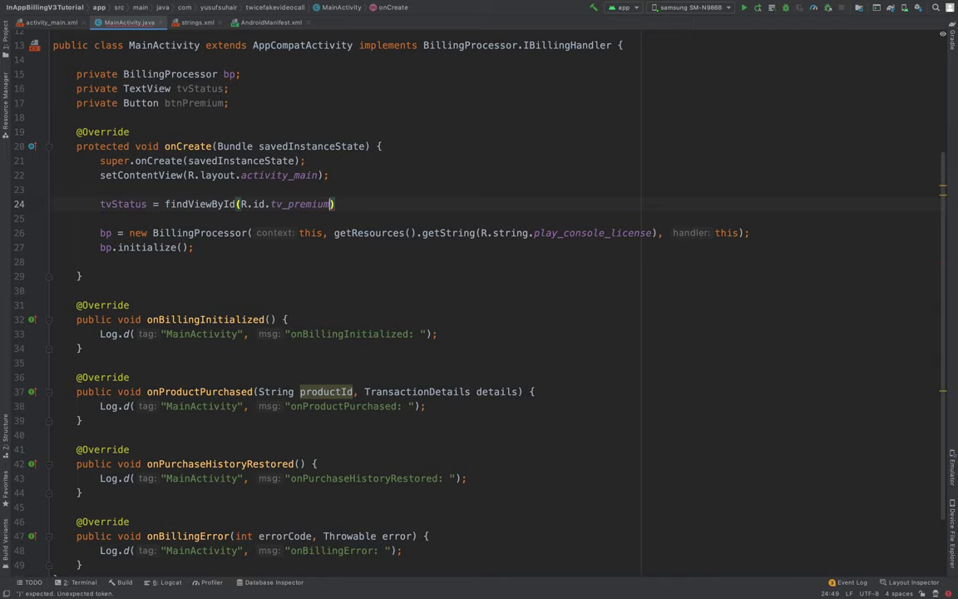
- On the following line of onCreate, assign btnPremium with findViewById(R.id.btn_premium)
key("Return")
type("btn")
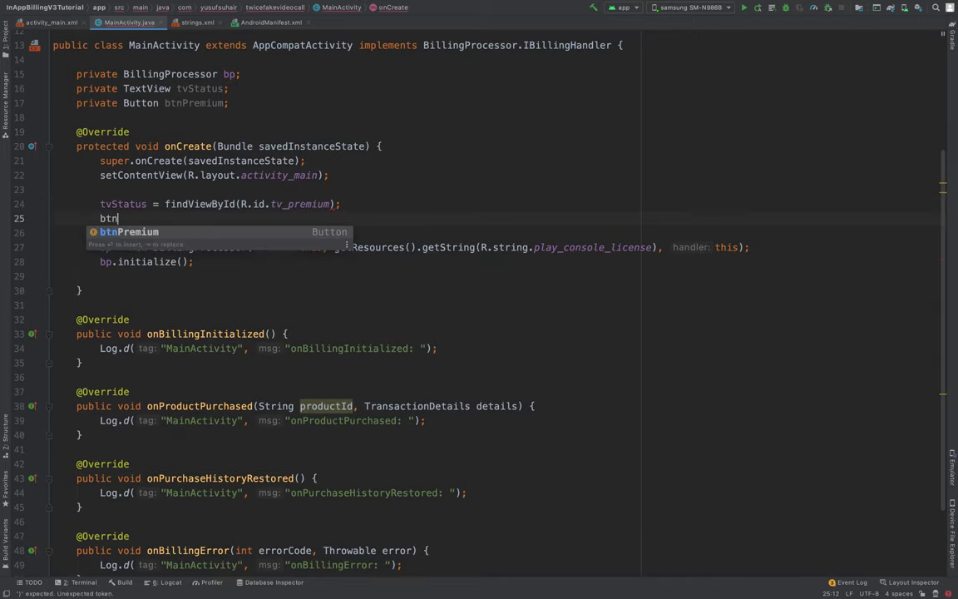
key("Return")
type("= findb")
key("Return")
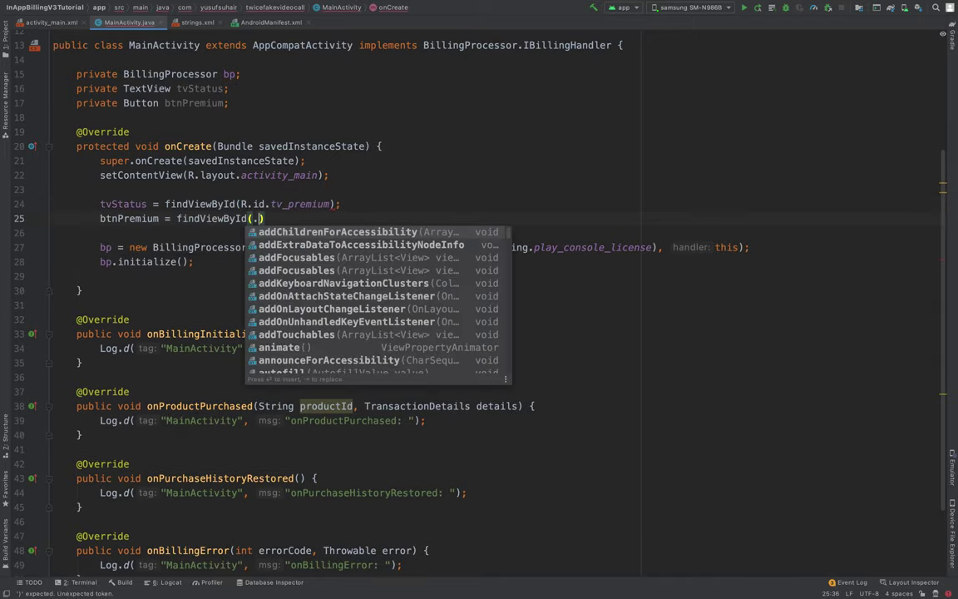
type("R.id.btn")
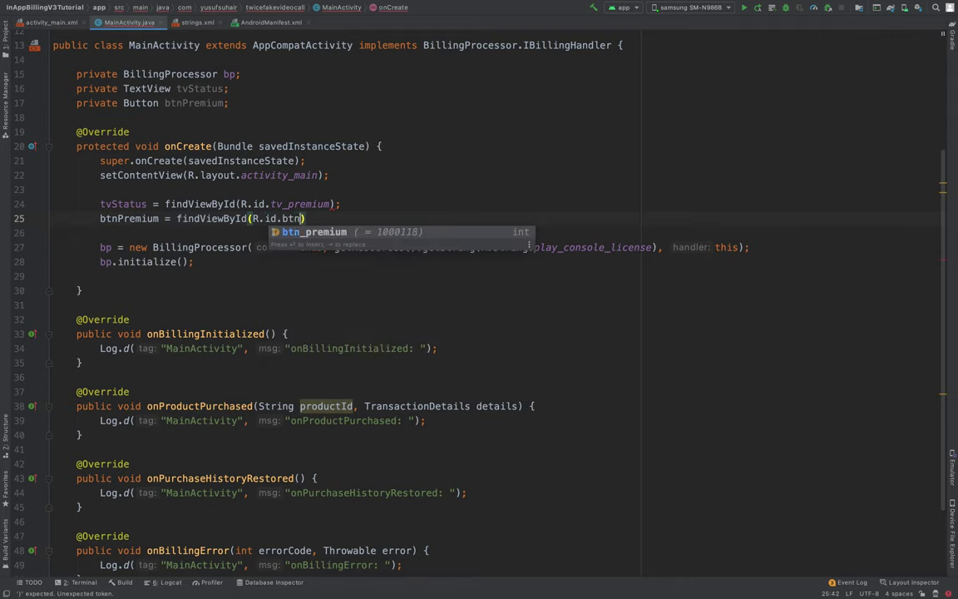
key("Return")
type(";")
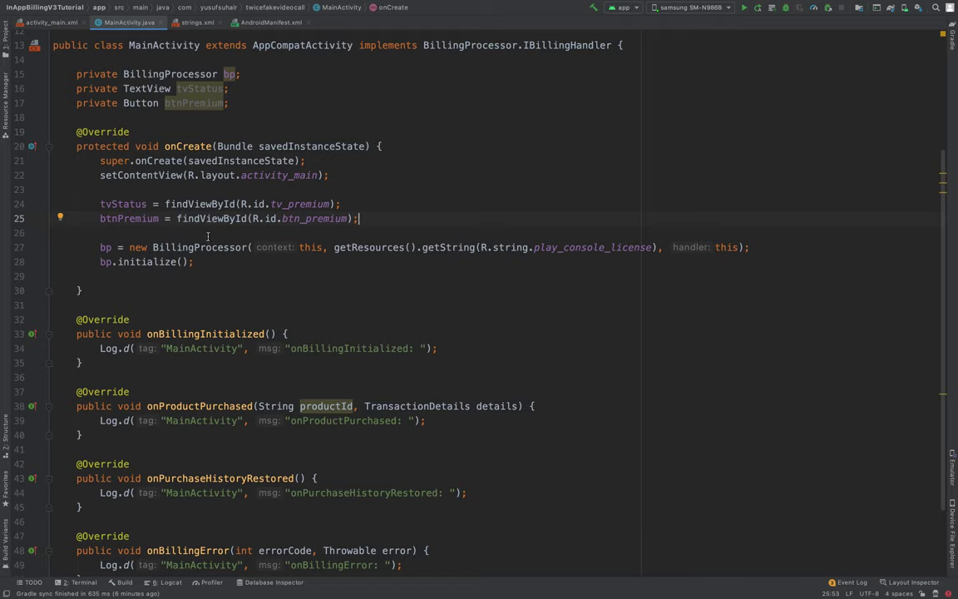
- Insert two new lines below the log call in onBillingInitialized
scroll(302, 267, "down", 4)
left_click(439, 251)
key("Return")
key("Return")
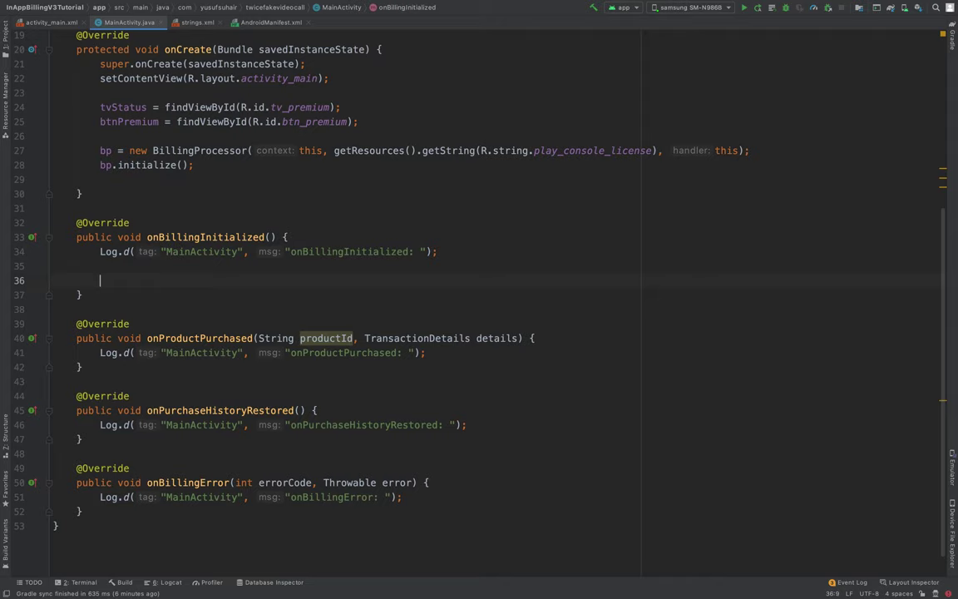
- Switch to the anjlab README in Chrome and copy the bp.getSubscriptionListingDetails line under Getting Listing Details of Your Products
key("ctrl+Left")
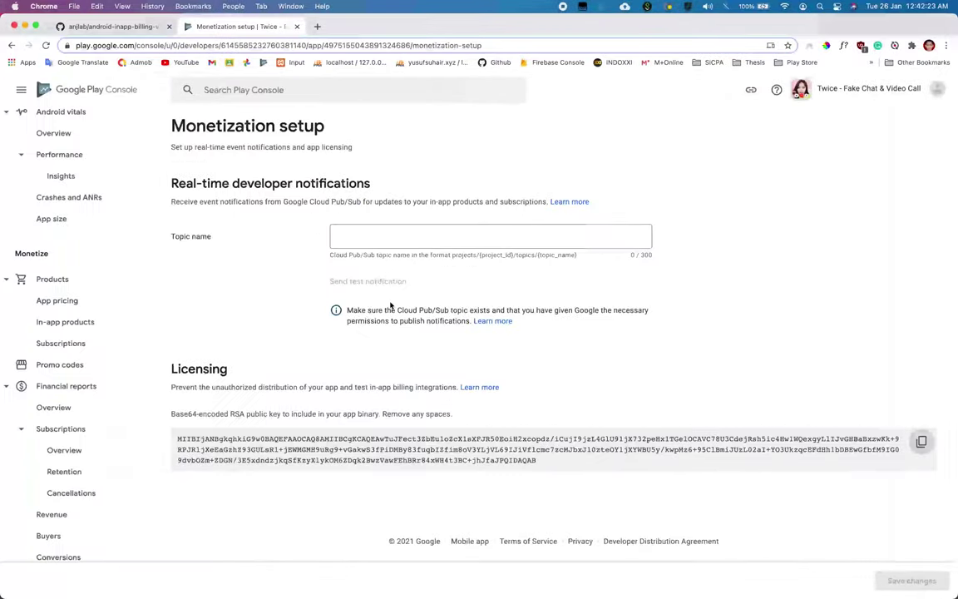
key("ctrl+shift+Tab")
scroll(426, 268, "up", 15)
scroll(427, 268, "down", 20)
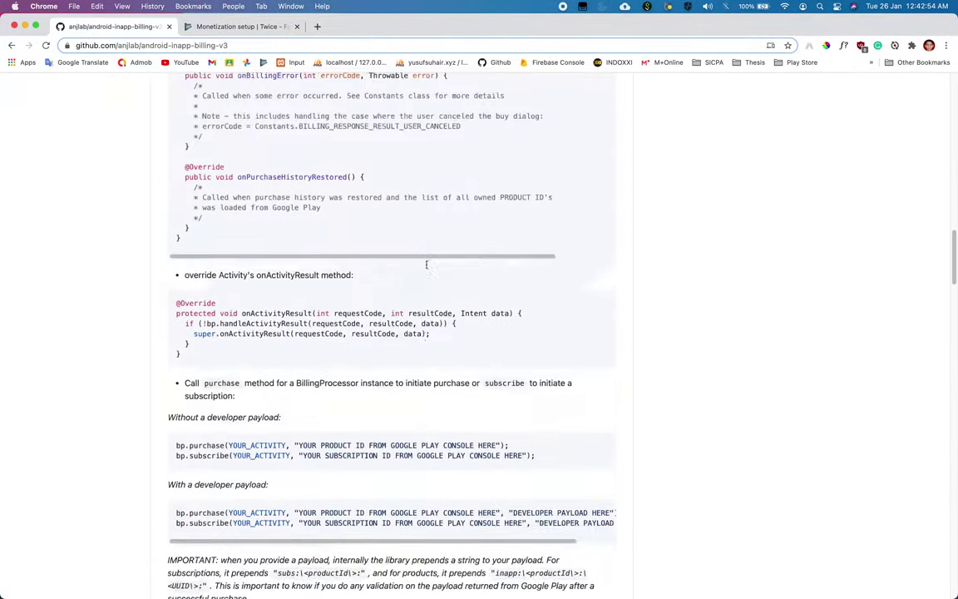
scroll(426, 267, "down", 10)
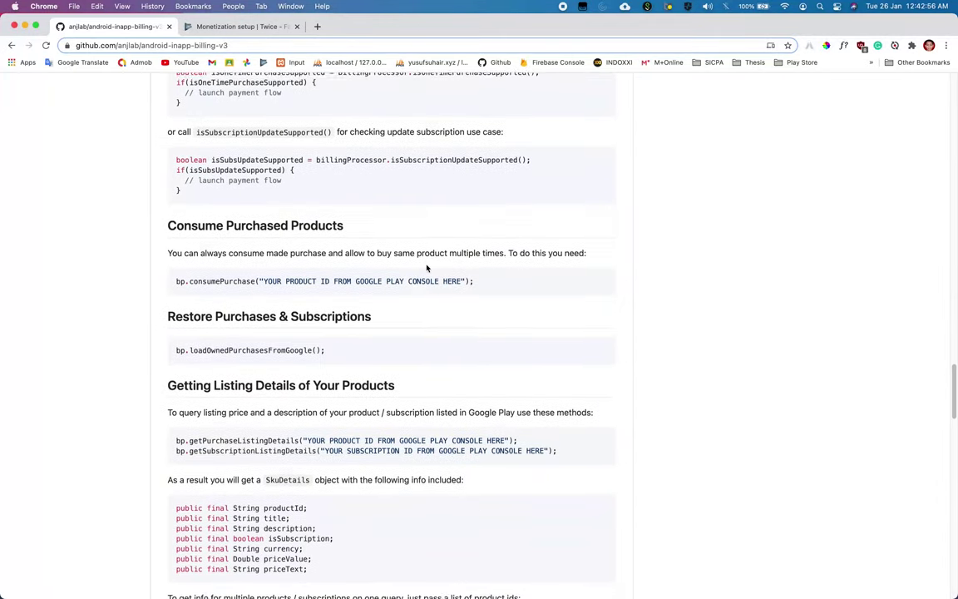
left_click_drag(404, 301, 162, 301)
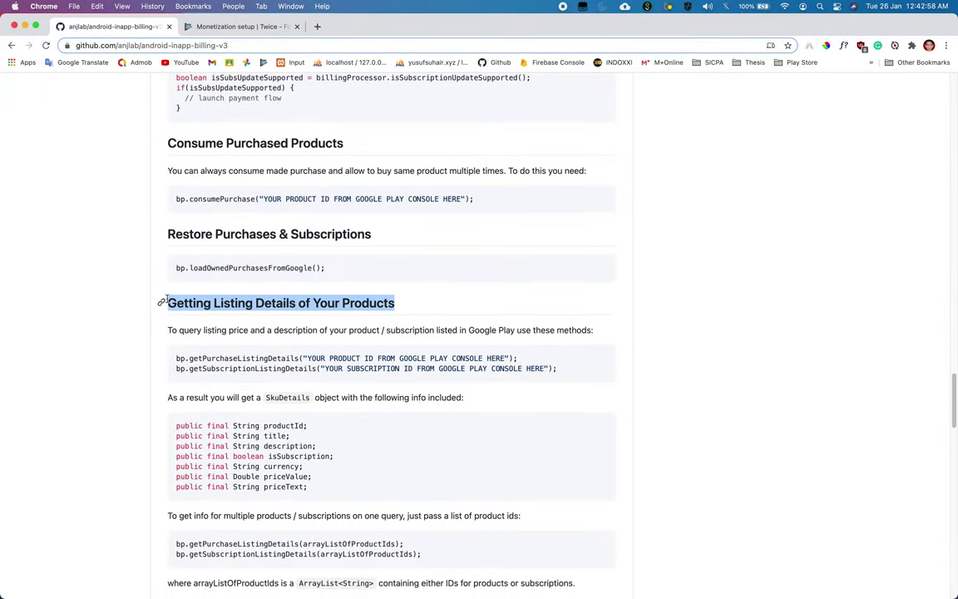
double_click(222, 369)
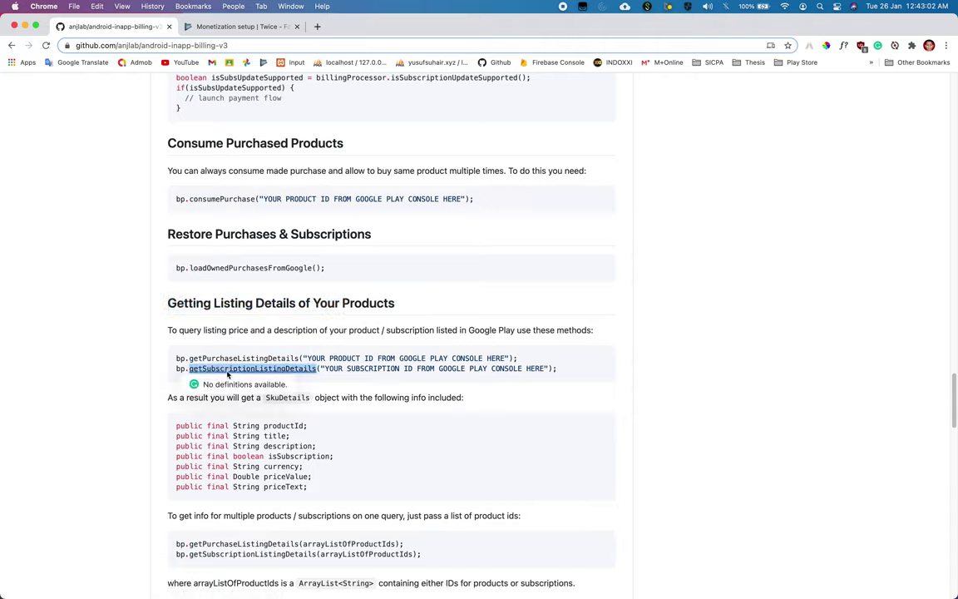
left_click(220, 371)
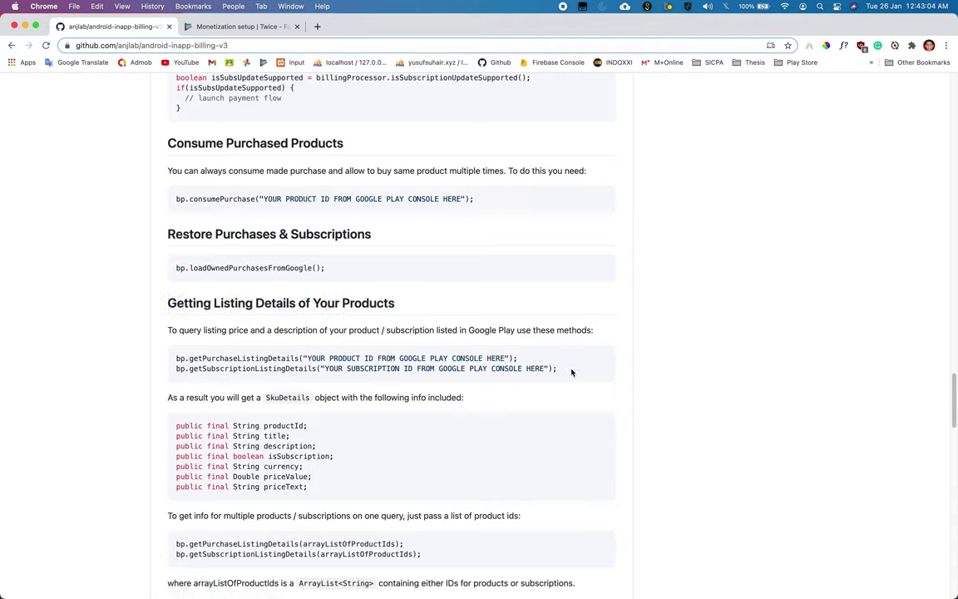
left_click_drag(557, 368, 175, 374)
left_click(224, 329)
triple_click(178, 371)
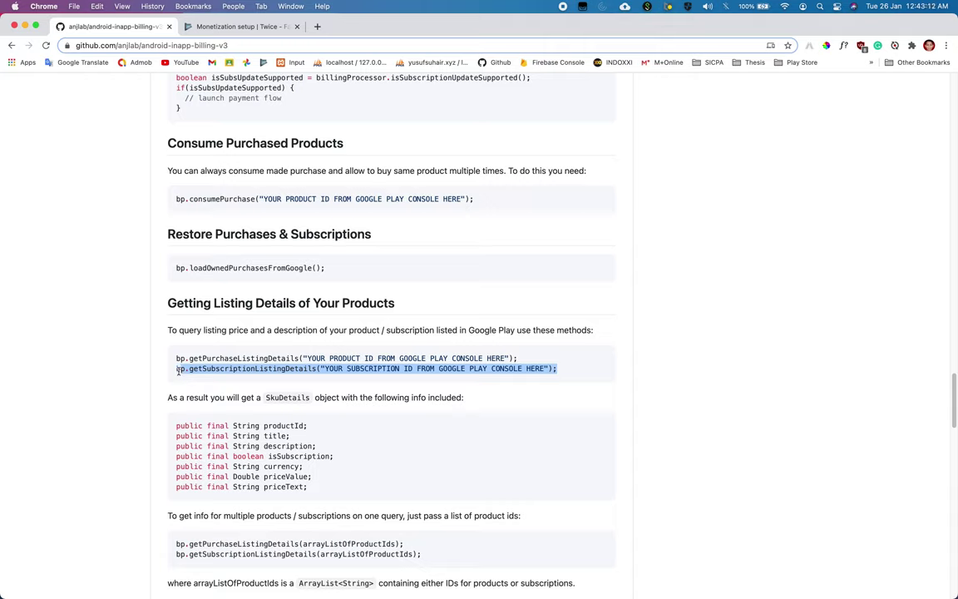
key("super+c")
- Return to Android Studio, paste the copied call into onBillingInitialized and select its placeholder subscription ID
key("ctrl+Right")
key("super+v")
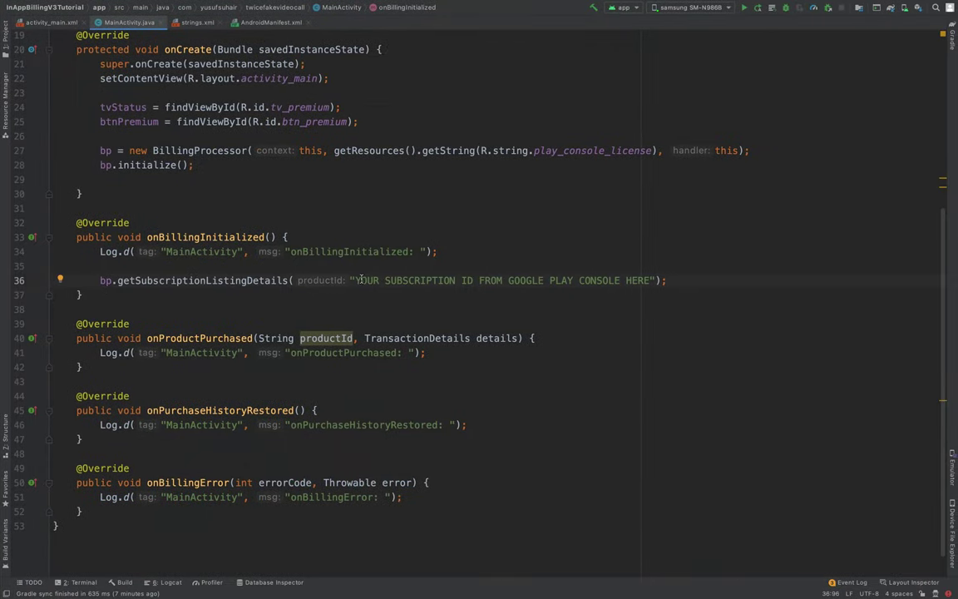
left_click_drag(357, 280, 647, 280)
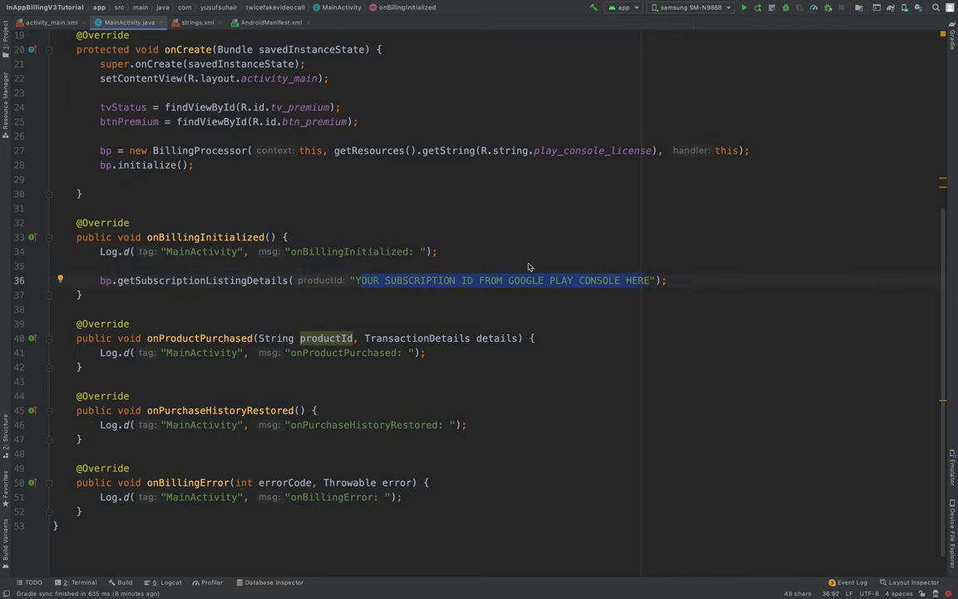
- Switch to the Play Console in Chrome and open the app's Subscriptions page under Products
key("super+Tab")
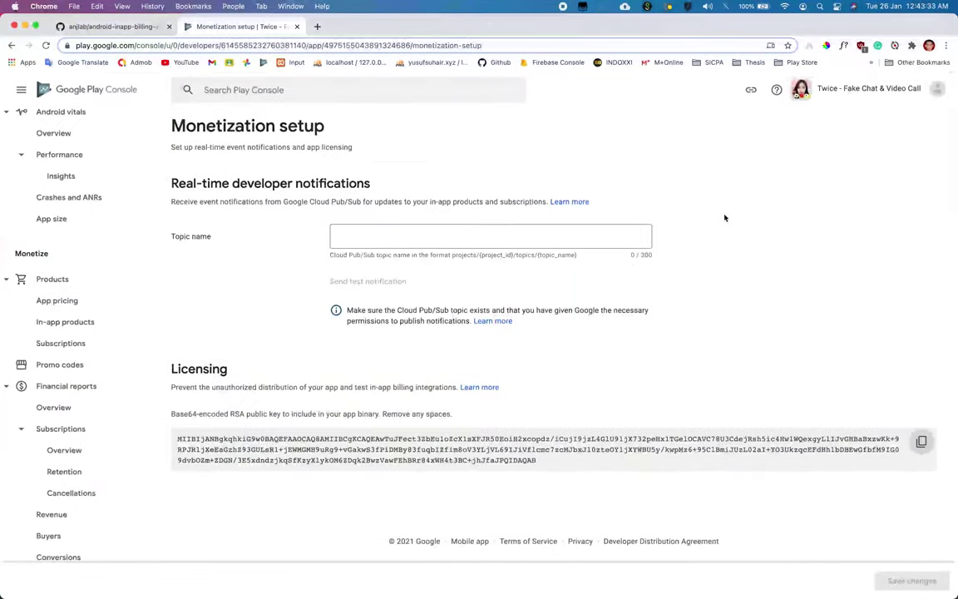
scroll(90, 146, "down", 5)
scroll(91, 146, "up", 3)
scroll(92, 146, "down", 10)
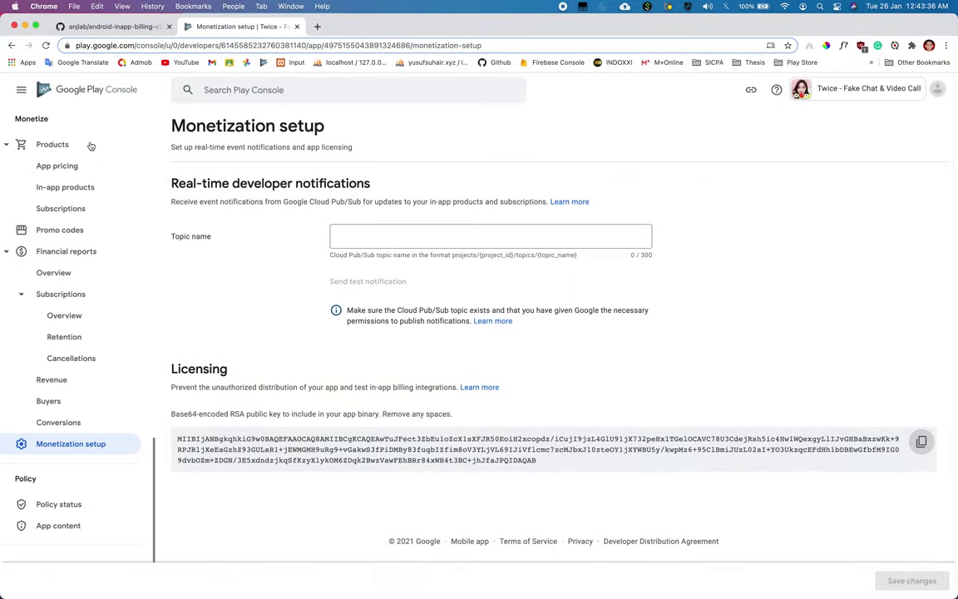
left_click(79, 212)
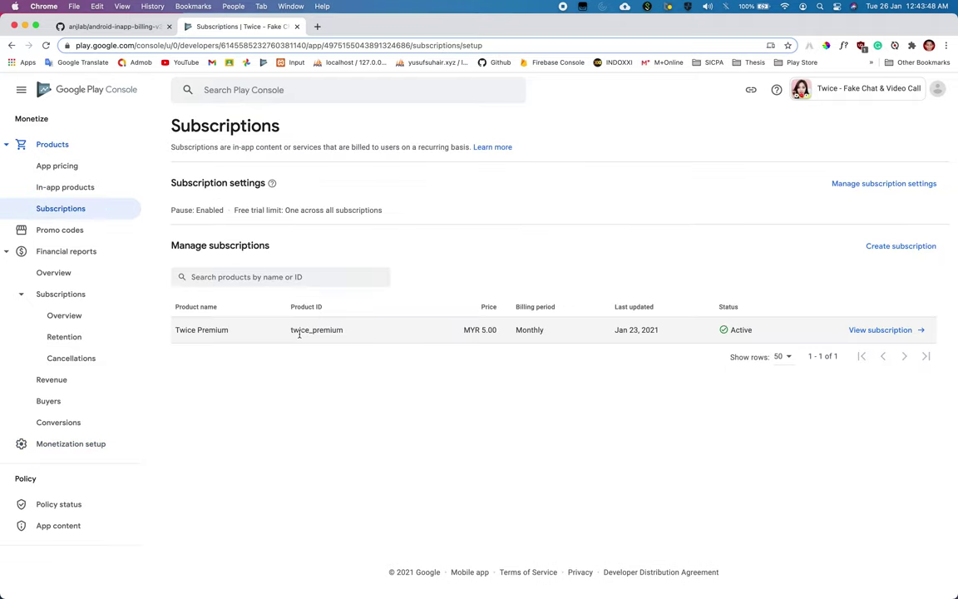
- Start a new subscription with the product ID test_subscription and the name Test Subscription
left_click(896, 249)
left_click(440, 223)
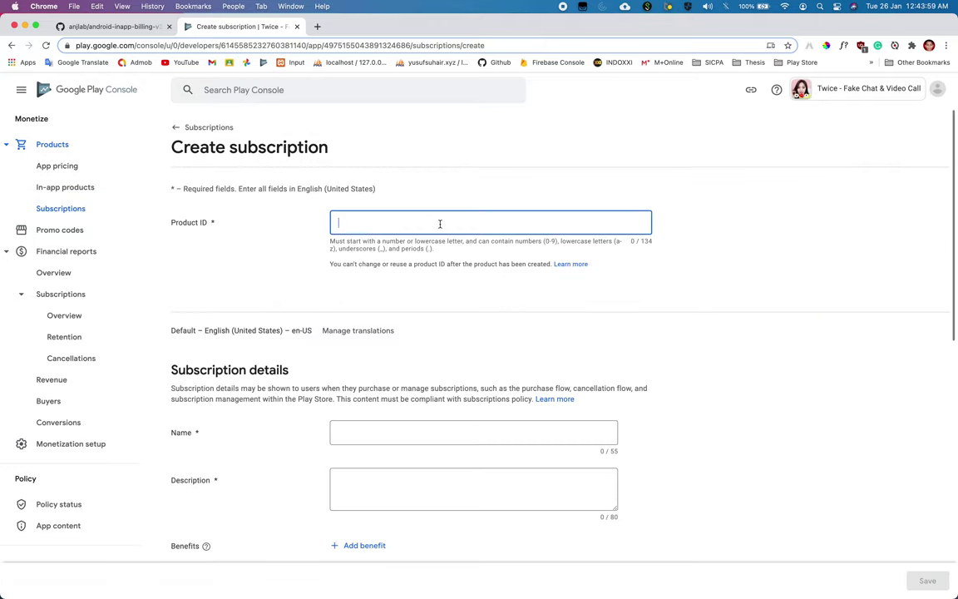
type("test_s")
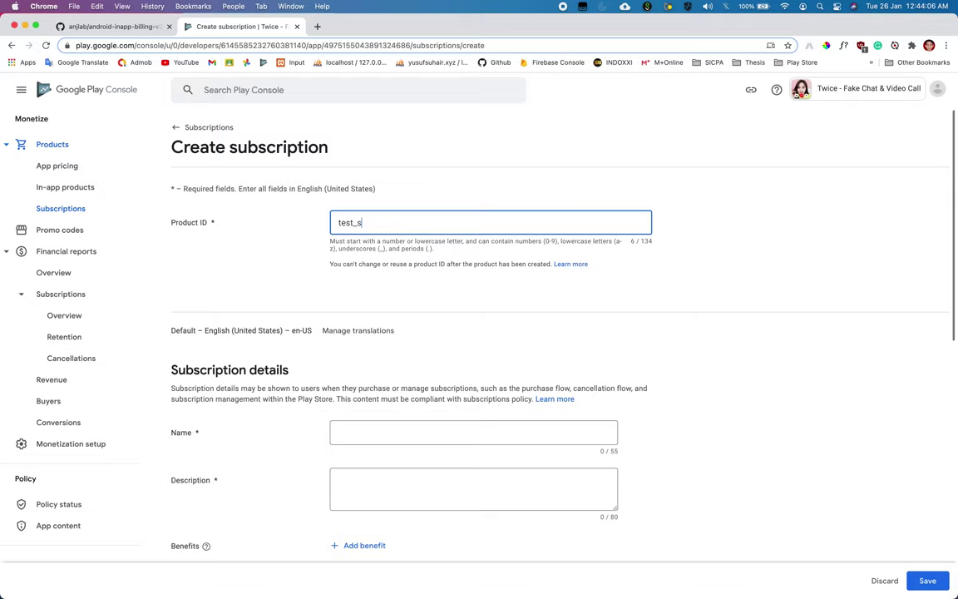
type("usc")
type("cription")
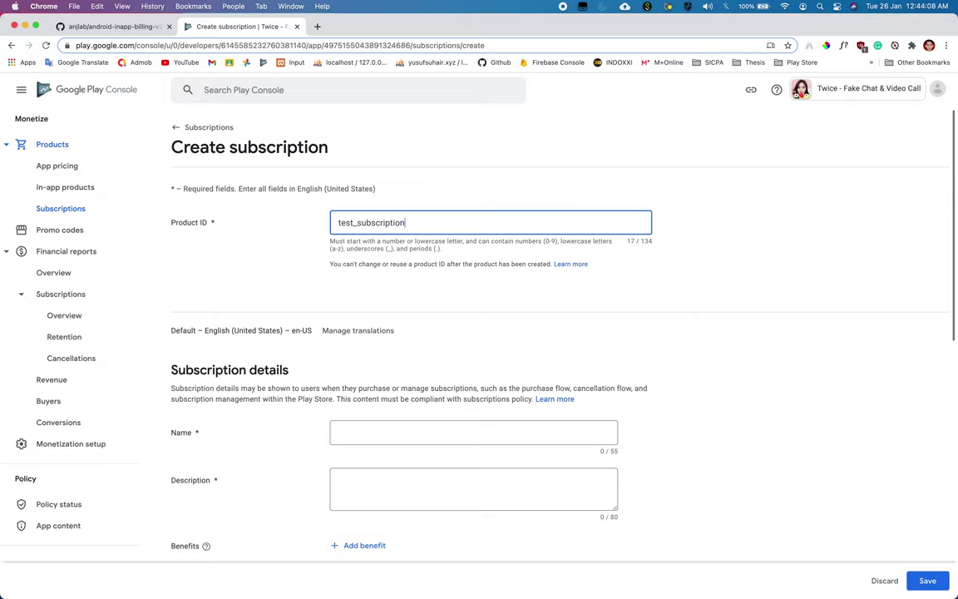
left_click(388, 431)
scroll(620, 321, "down", 4)
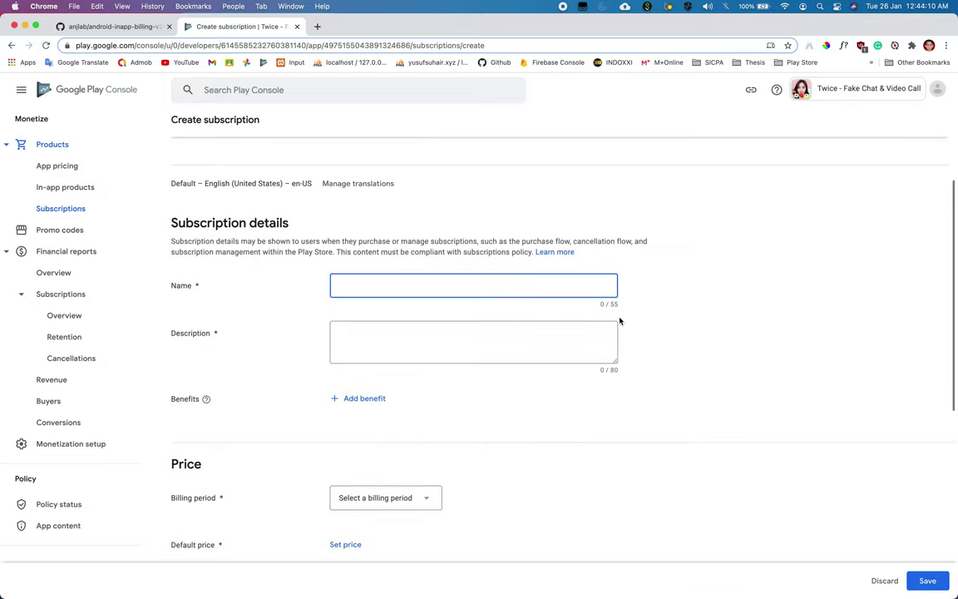
type("Test Subscription")
- Enter "Test subscription description." as the subscription's description, reusing the copied name and lowercasing its second and third words
key("Tab")
key("shift+Tab")
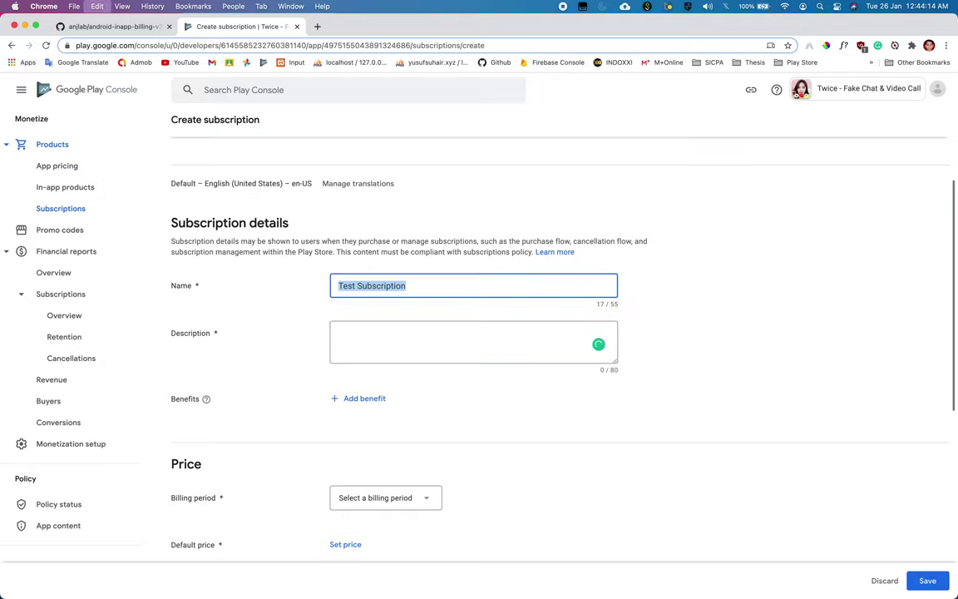
key("super+c")
key("Tab")
key("super+v")
type("Description")
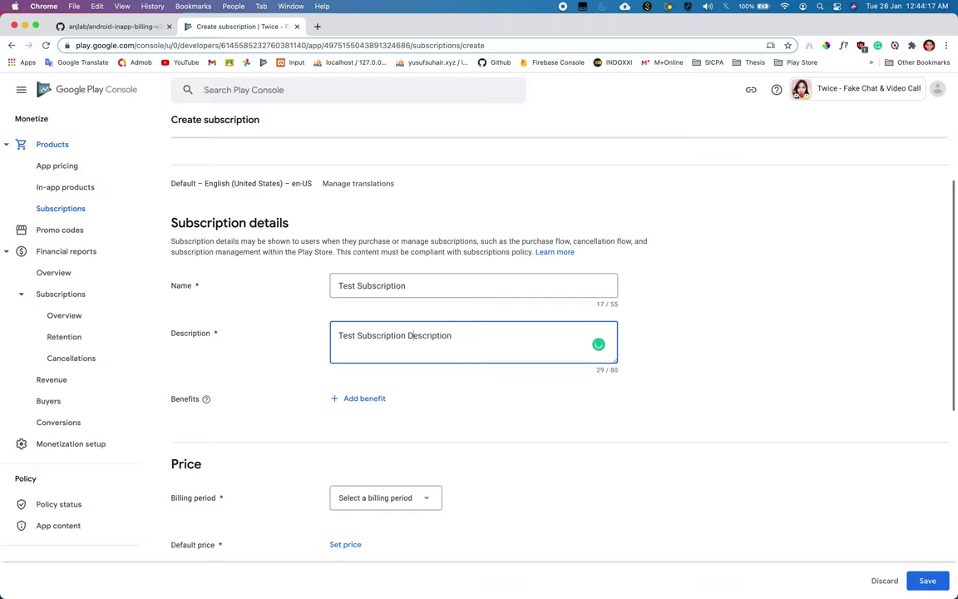
key("BackSpace")
type("d")
key("Delete")
type("s")
left_click(361, 400)
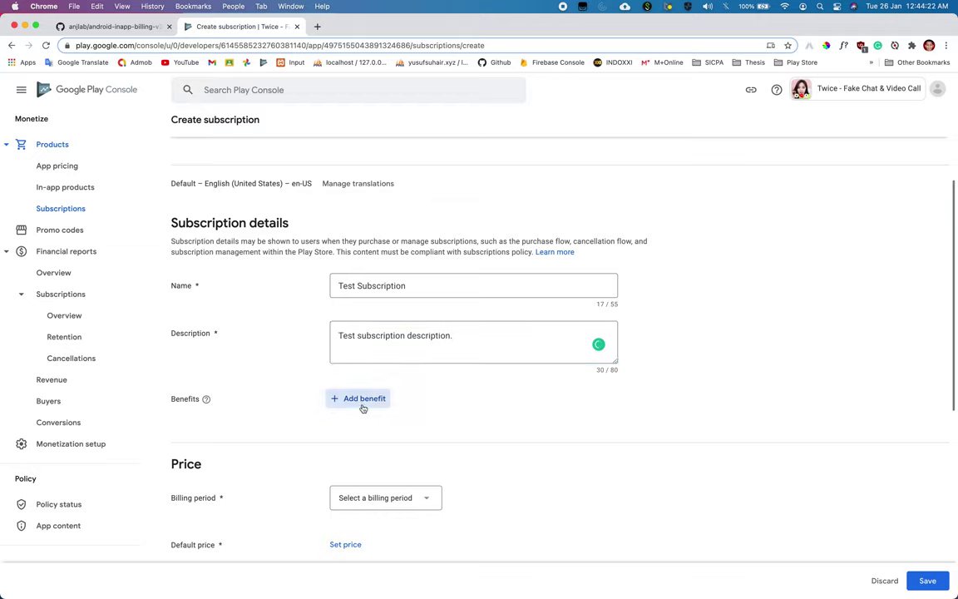
- Add the benefit "To have a status of PREMIUM" to the test subscription
type("To veri")
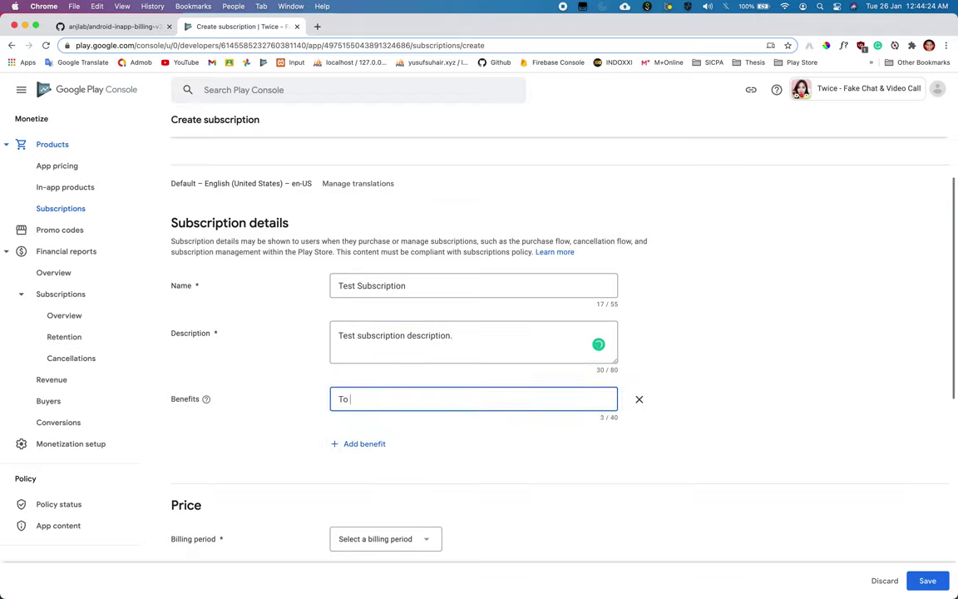
key("BackSpace")
key("BackSpace")
key("BackSpace")
key("BackSpace")
type("have a status of PRMI")
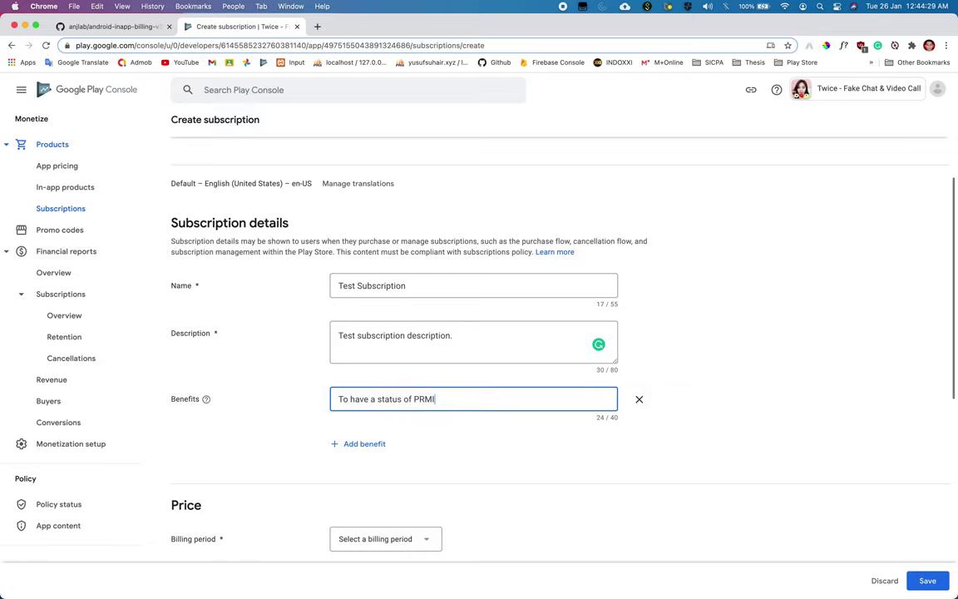
key("BackSpace")
key("BackSpace")
key("BackSpace")
key("BackSpace")
type("MIUM")
- Set the billing period to Monthly and the default price to MYR 10, applying the generated local prices
scroll(406, 428, "down", 3)
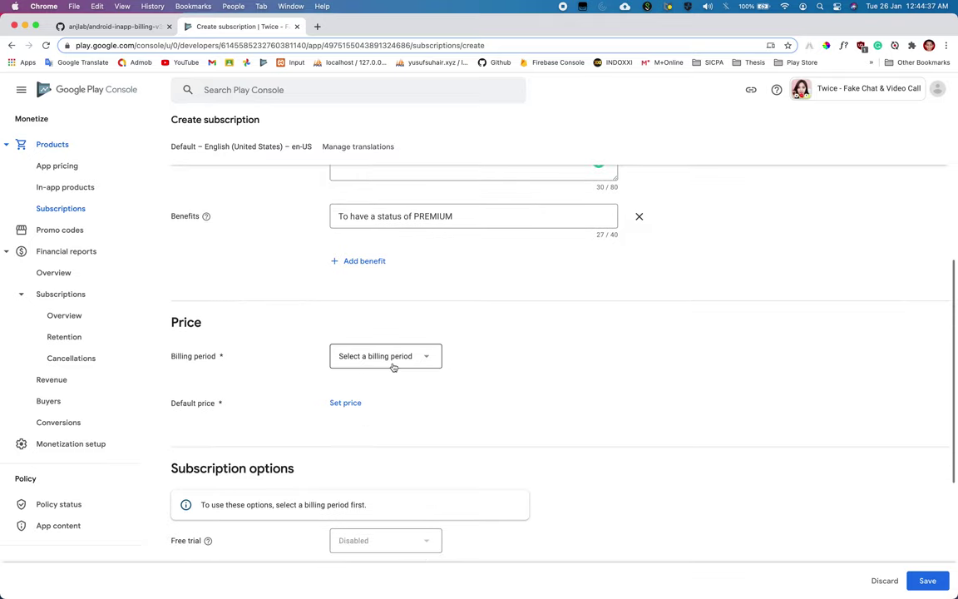
left_click(393, 363)
left_click(391, 395)
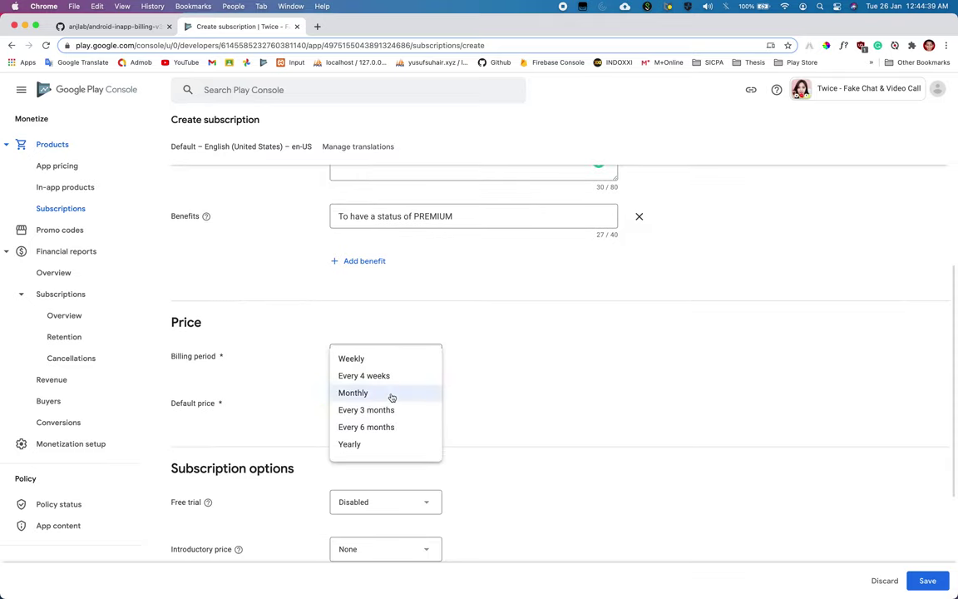
left_click(357, 405)
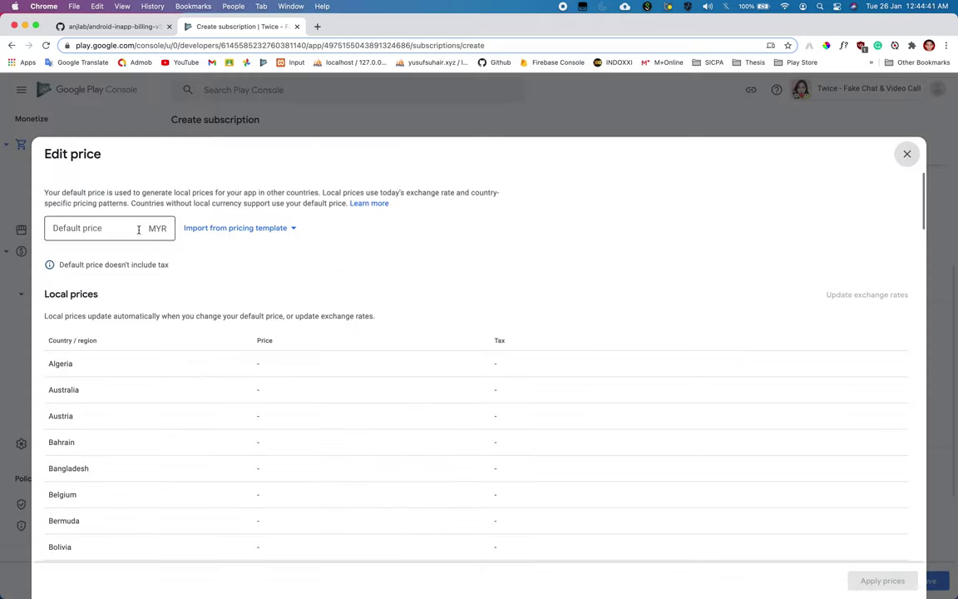
left_click(139, 229)
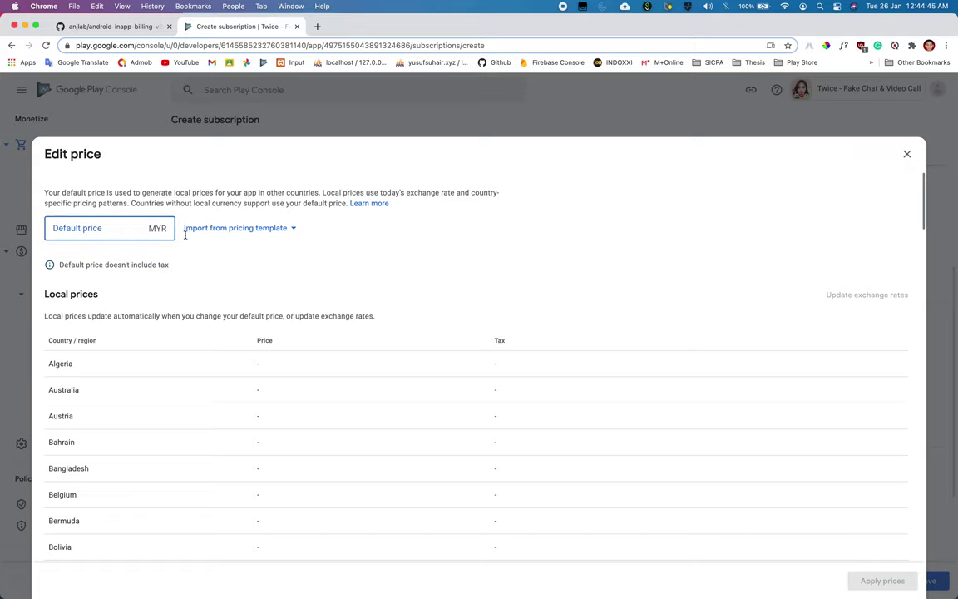
type("10")
scroll(590, 314, "down", 1)
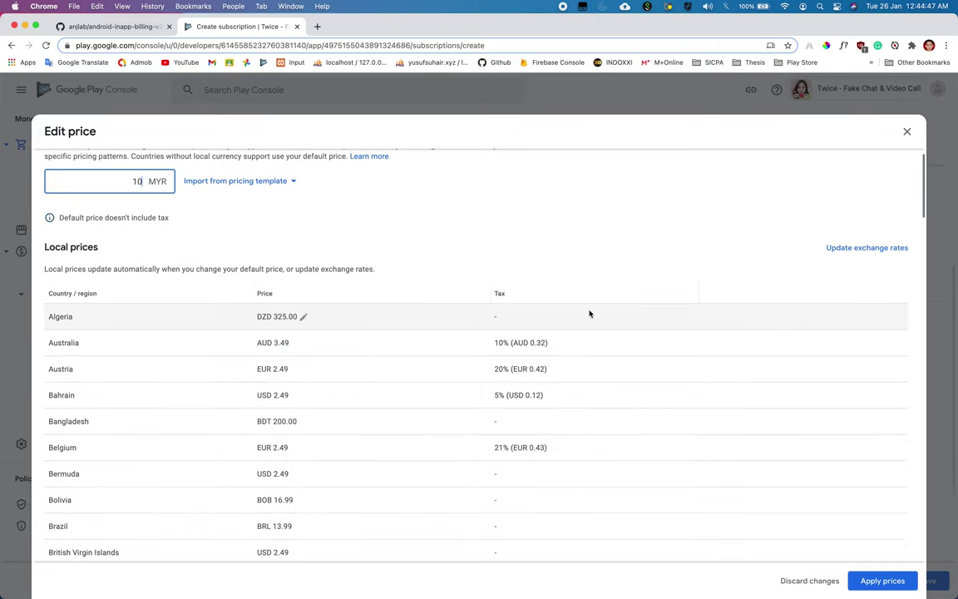
scroll(449, 300, "down", 4)
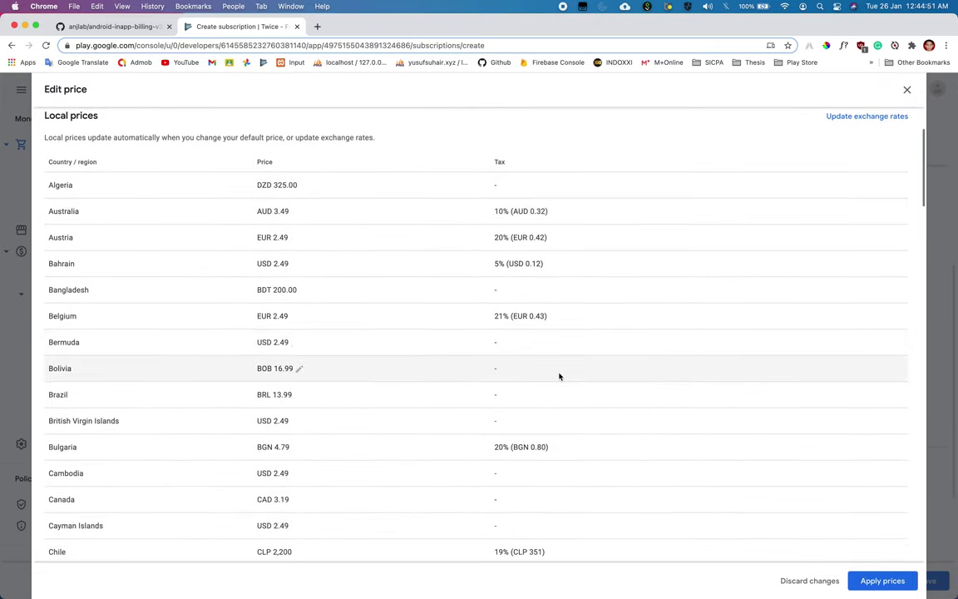
left_click(883, 581)
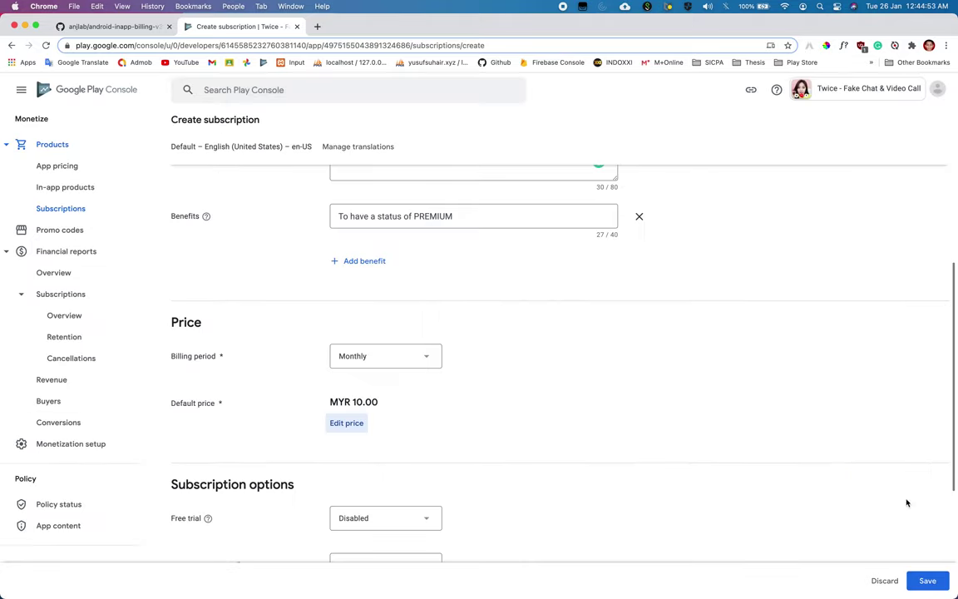
- Save the new subscription with its default subscription options and activate it
scroll(722, 364, "down", 5)
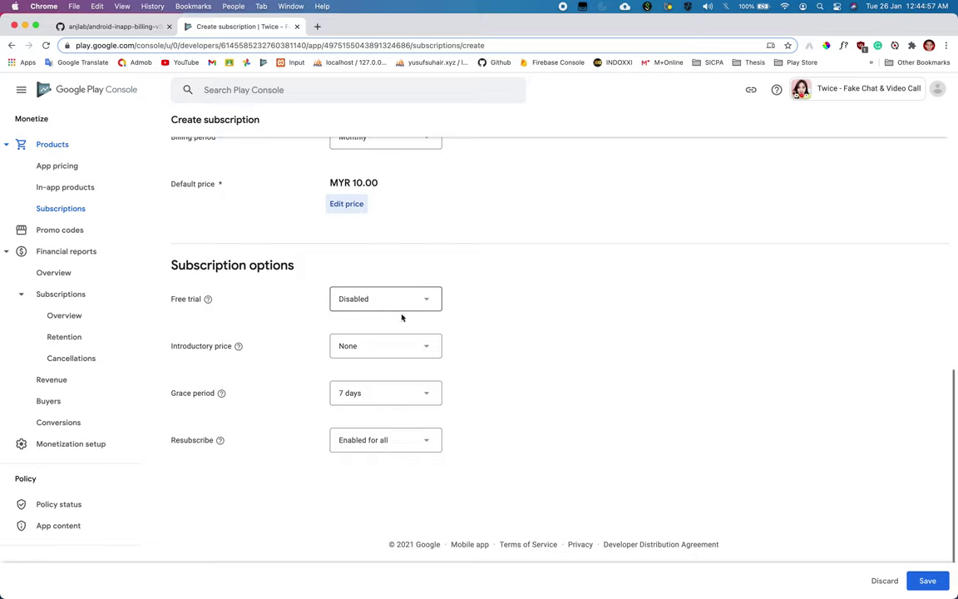
left_click(927, 580)
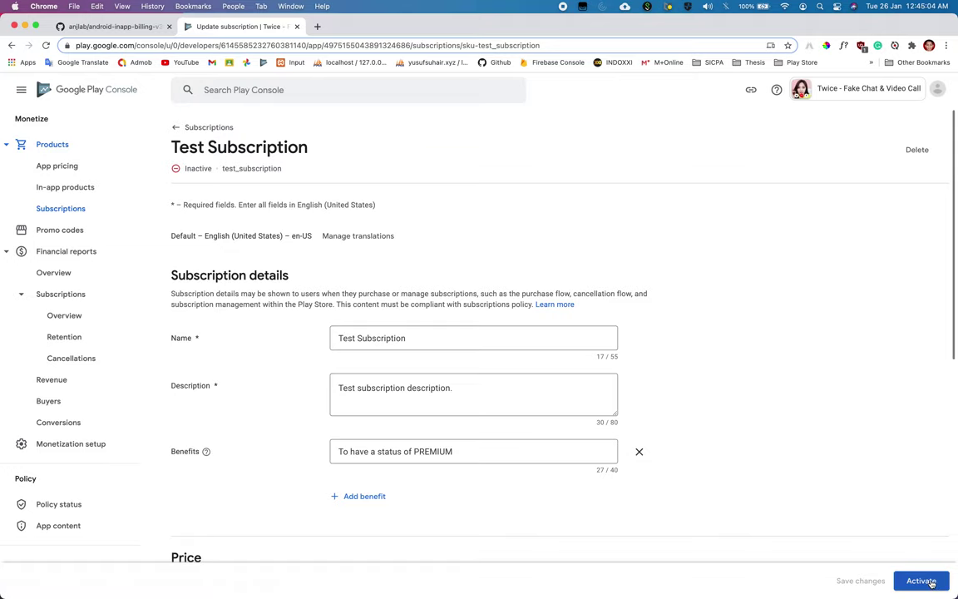
left_click(922, 581)
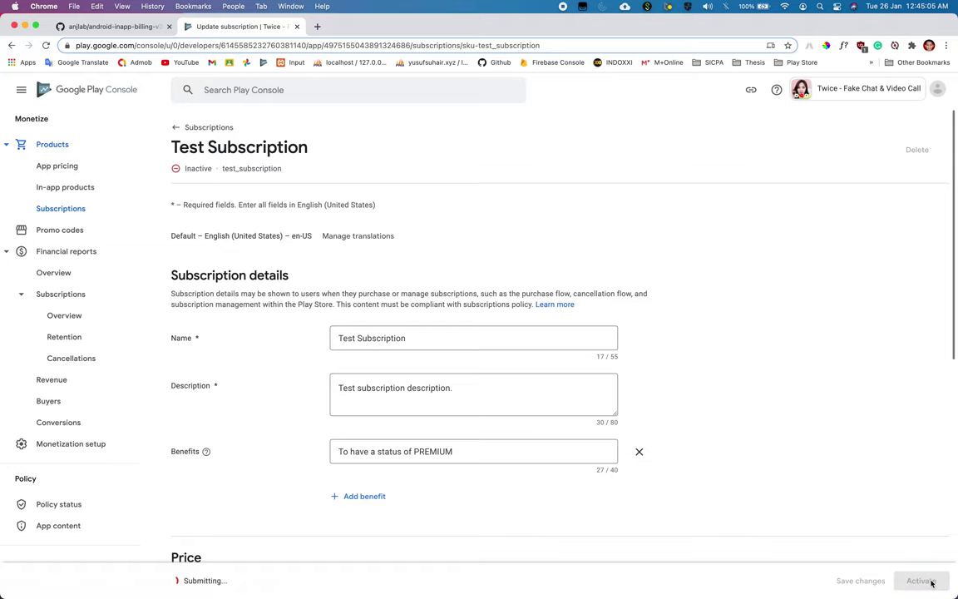
- Copy the test_subscription product ID from the subscriptions list, then switch to Android Studio and clear the placeholder ID in getSubscriptionListingDetails
left_click(177, 127)
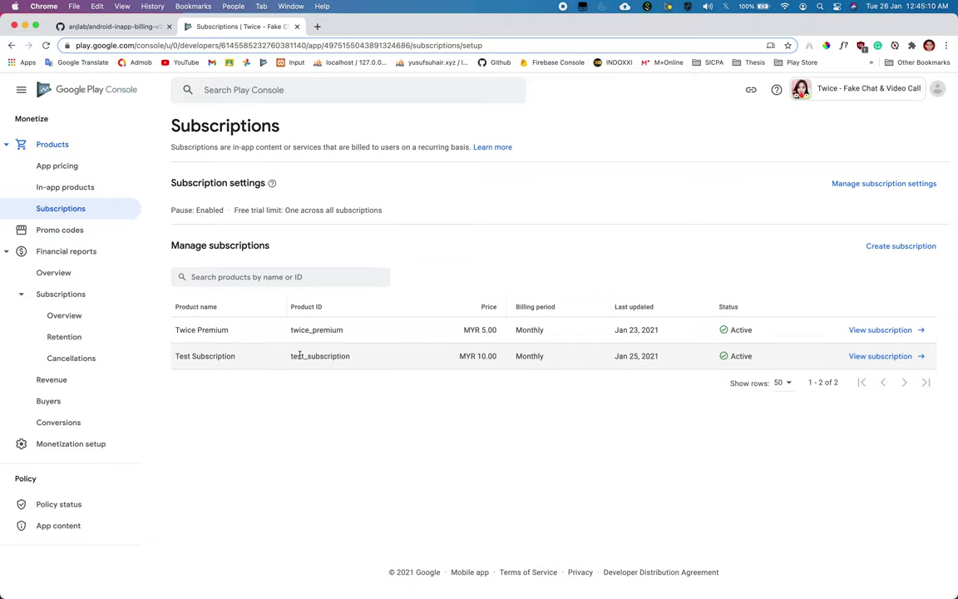
left_click_drag(290, 356, 334, 368)
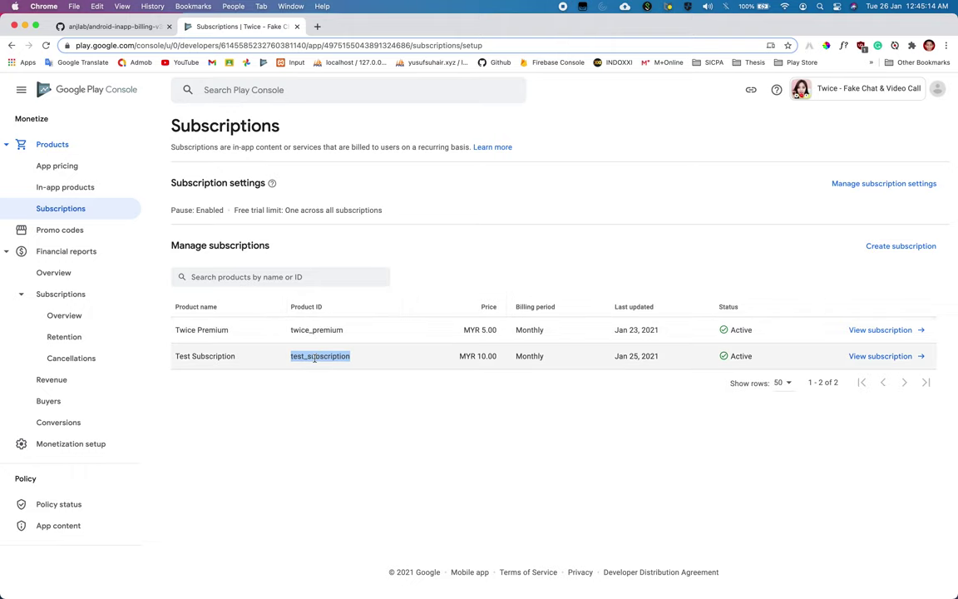
key("ctrl+Right")
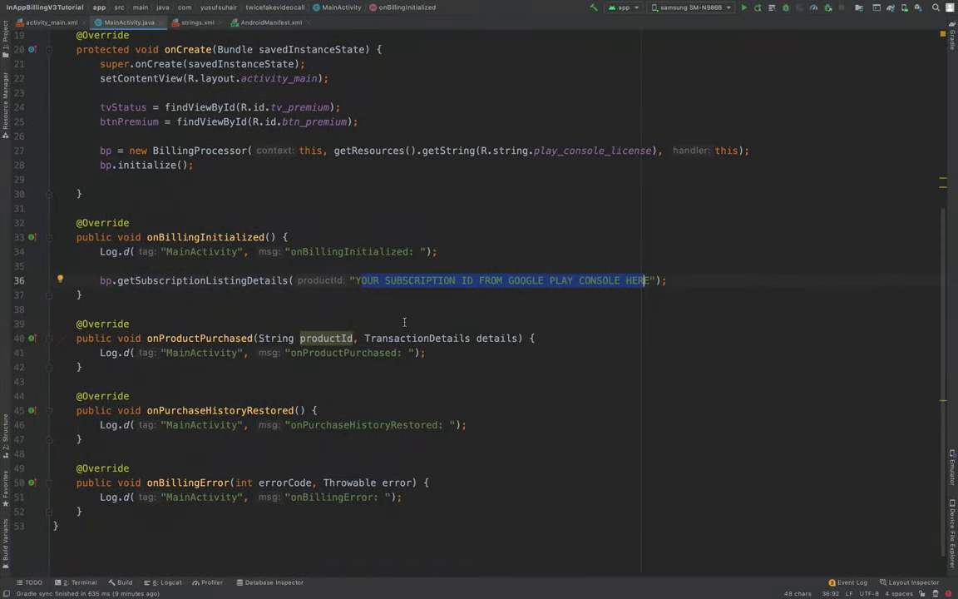
key("BackSpace")
key("BackSpace")
key("Delete")
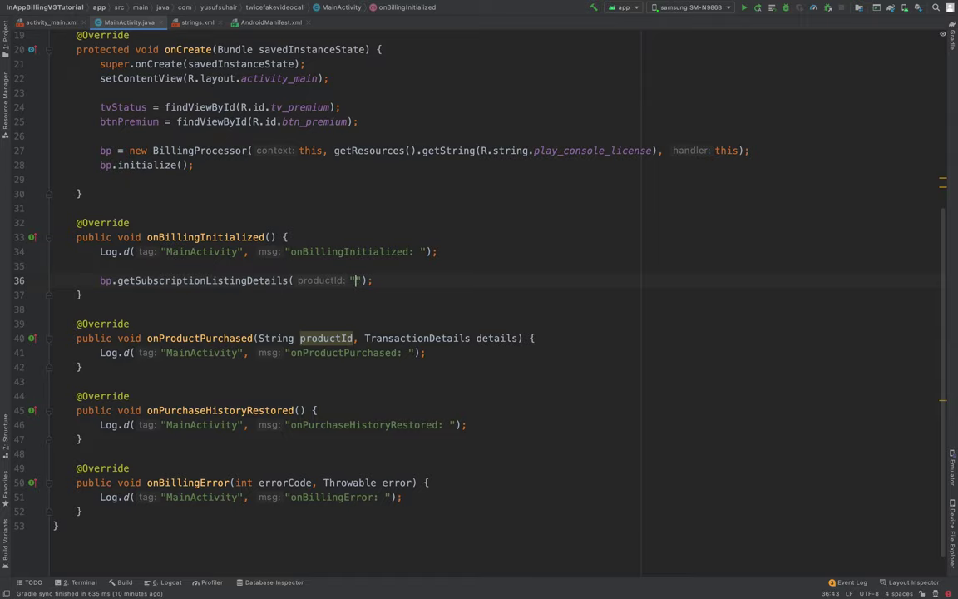
- Open strings.xml and add a string resource named product_id with the value test_subscription
key("super+shift+o")
type("strings")
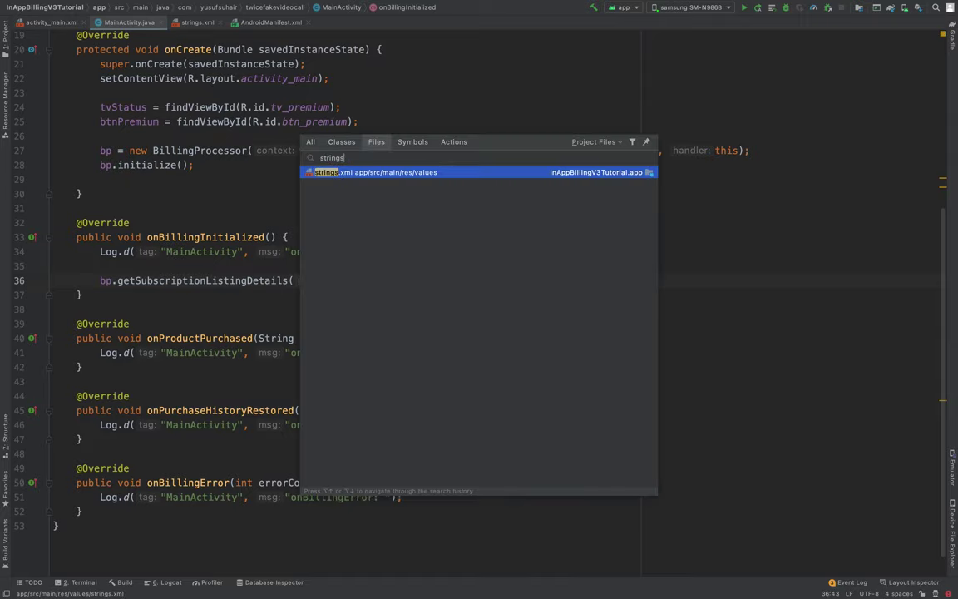
key("Return")
key("Return")
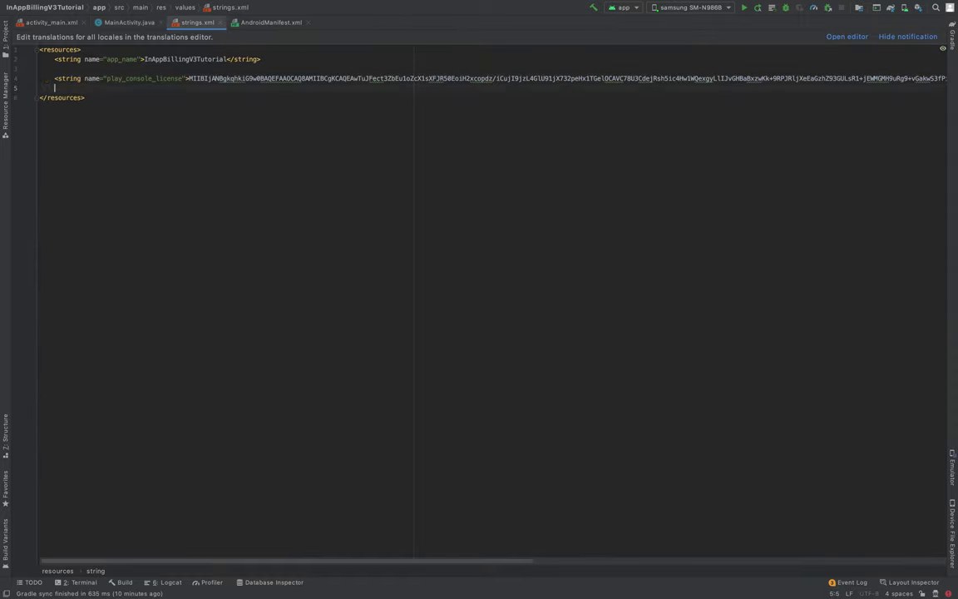
type("<string")
key("Return")
type("product_id\"")
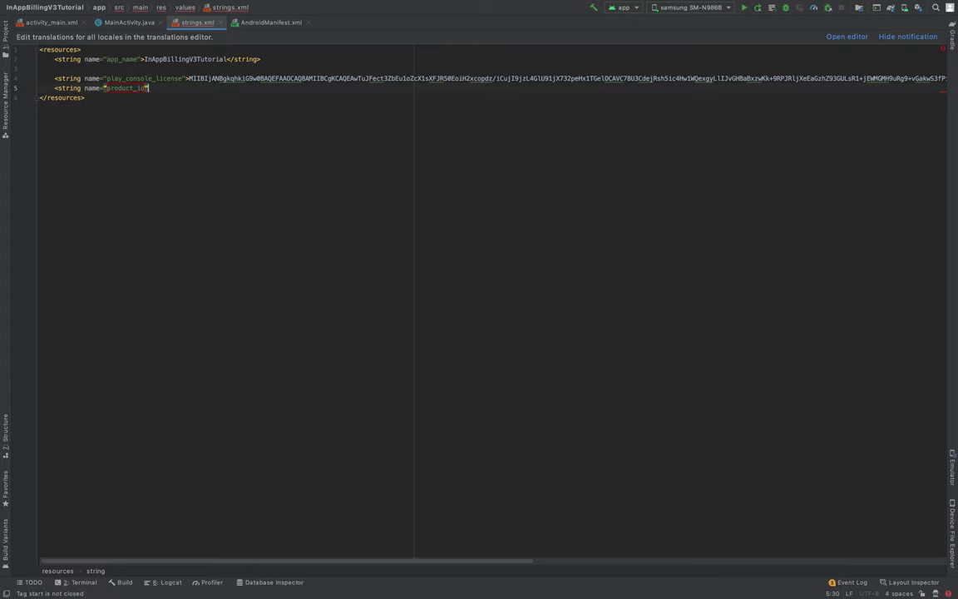
type(">test_subscription")
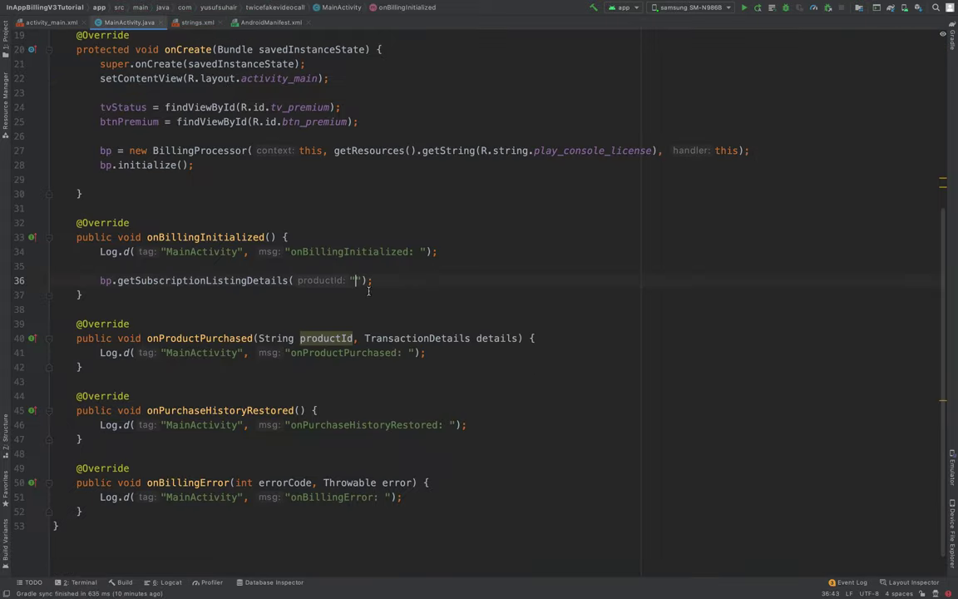
- In MainActivity, replace the empty string argument of getSubscriptionListingDetails with getResources().getString(R.string.product_id)
key("BackSpace")
type("getRes")
key("Return")
type(".")
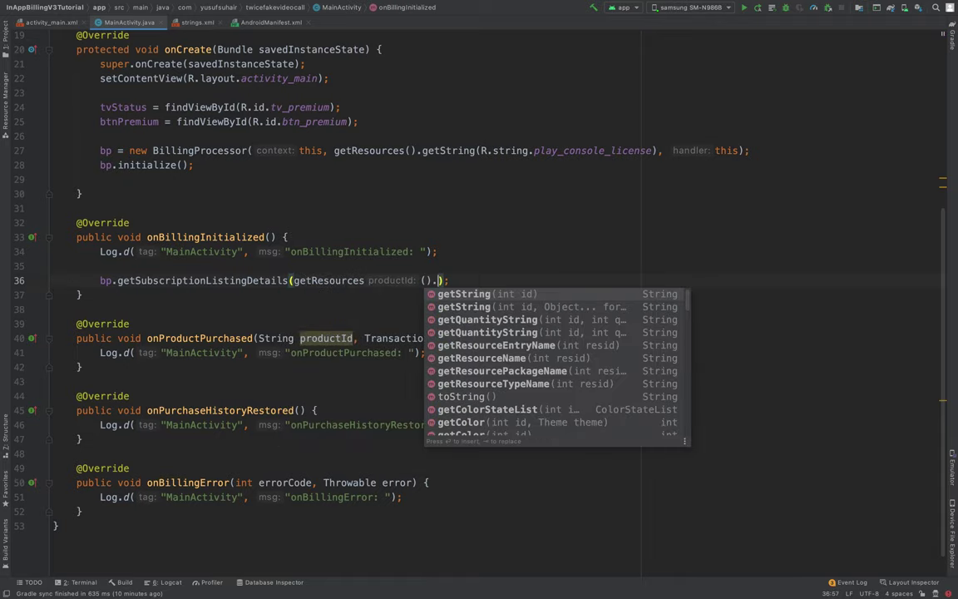
key("Return")
type("R.str")
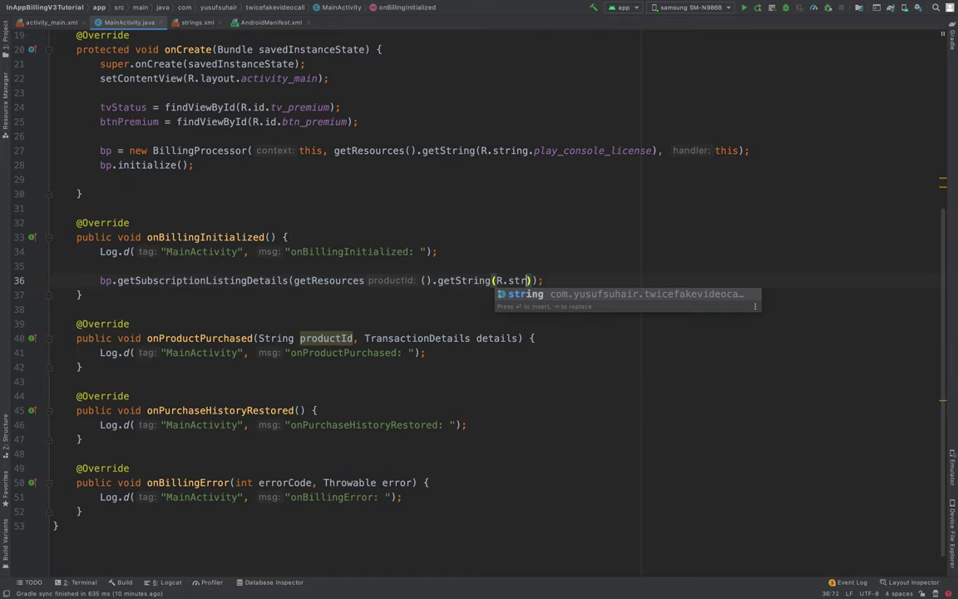
key("Return")
type(".pro")
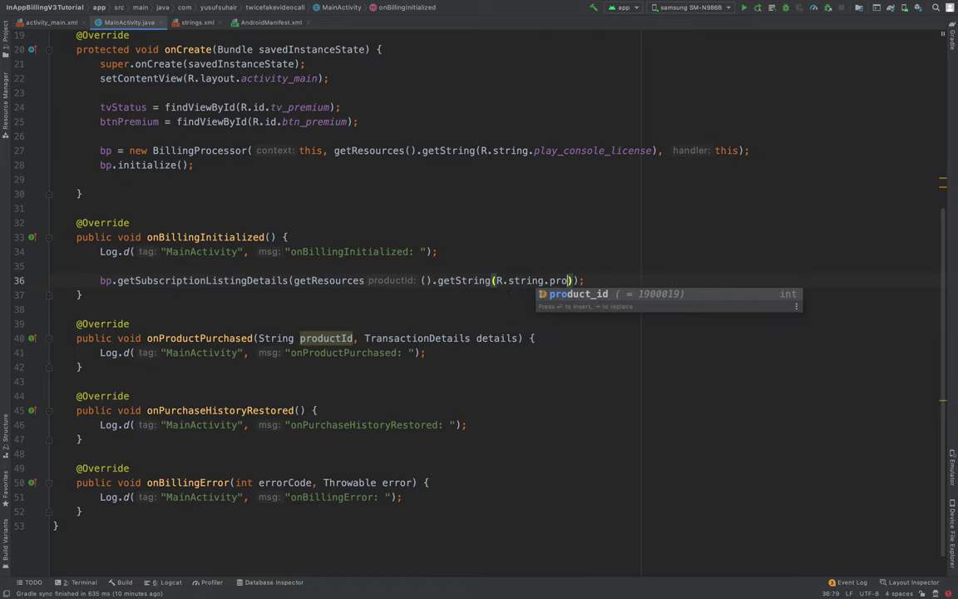
key("Return")
key("End")
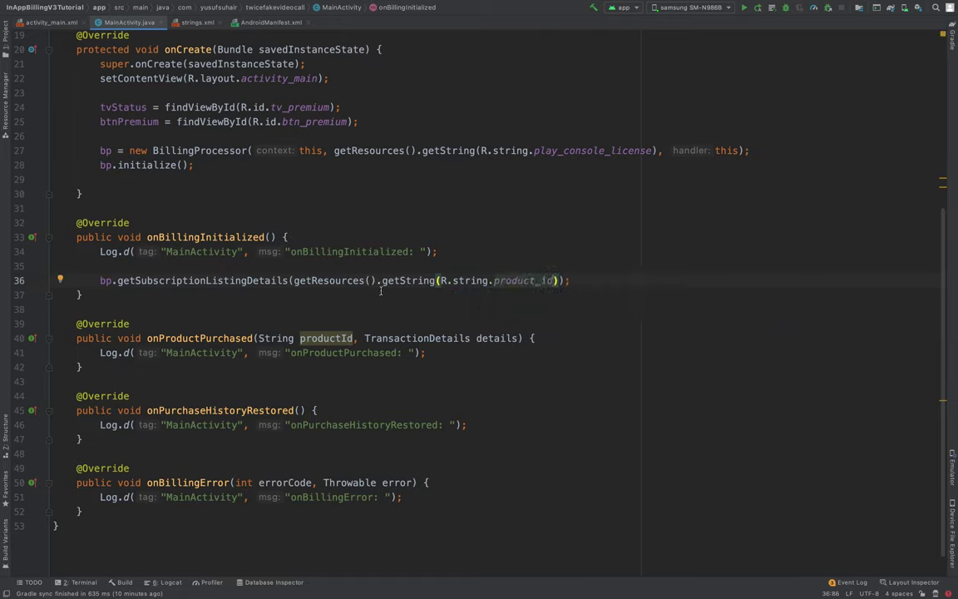
- Replace the getSubscriptionListingDetails call in onBillingInitialized with getSubscriptionTransactionDetails
scroll(397, 291, "down", 1)
double_click(199, 269)
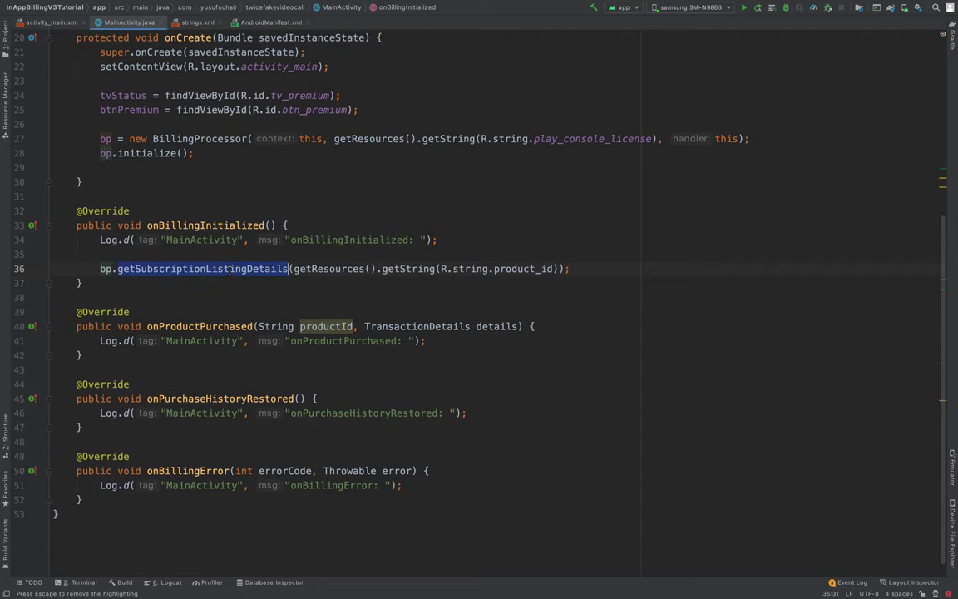
type("getsub")
key("Down")
key("Down")
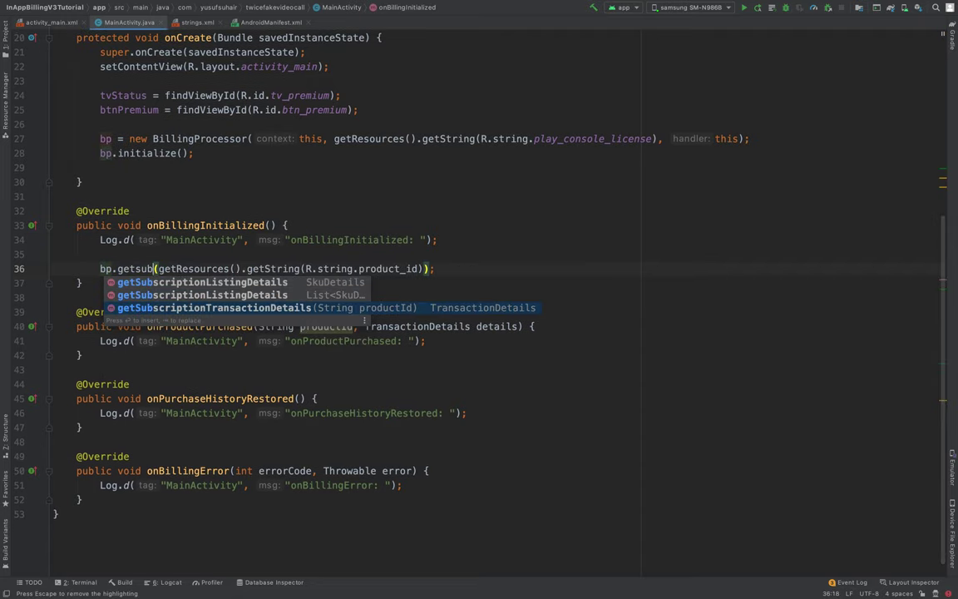
key("Return")
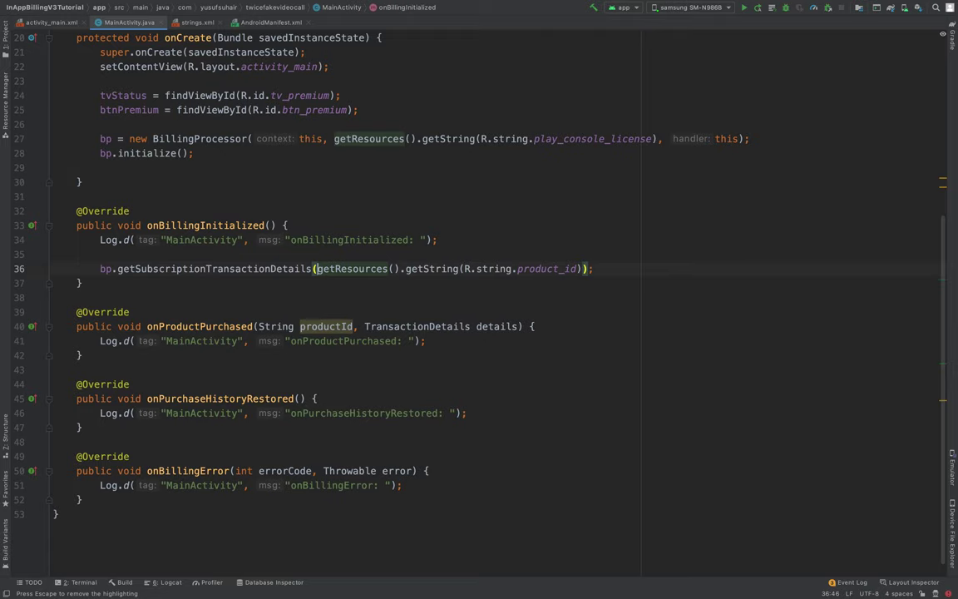
- Assign the getSubscriptionTransactionDetails result to a local TransactionDetails variable named subscriptionTransactionDetails
key("alt+Return")
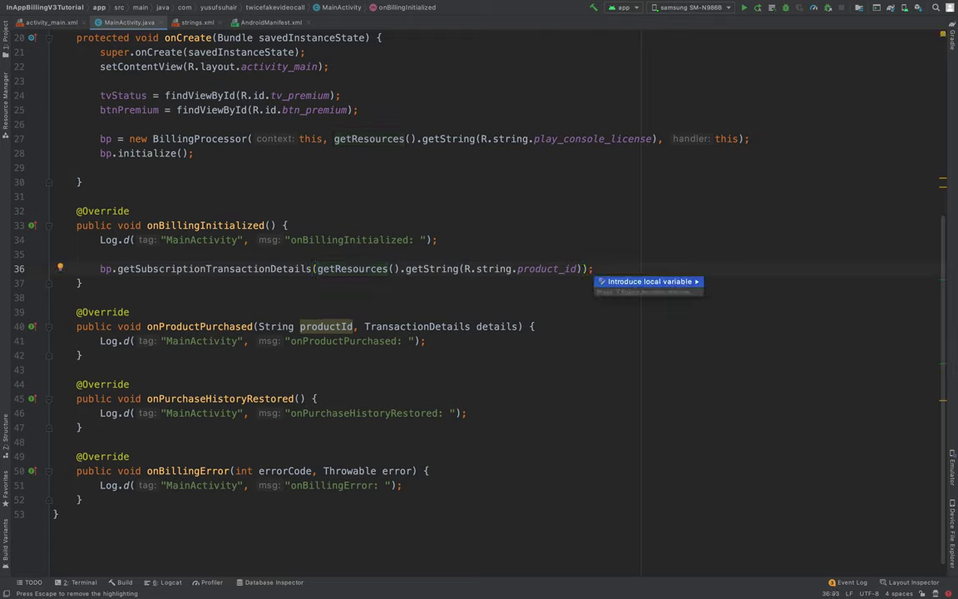
key("Return")
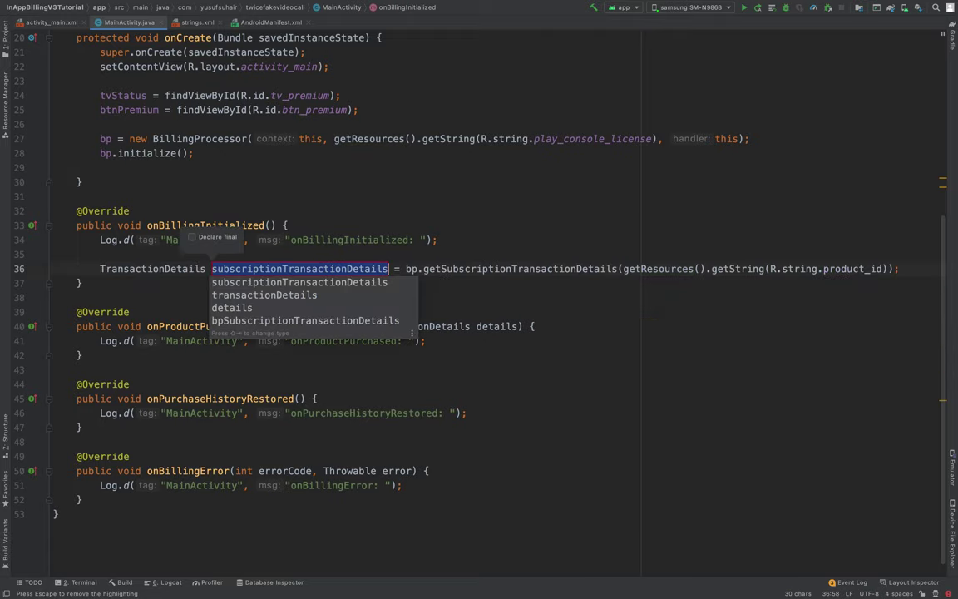
key("Return")
scroll(245, 304, "up", 2)
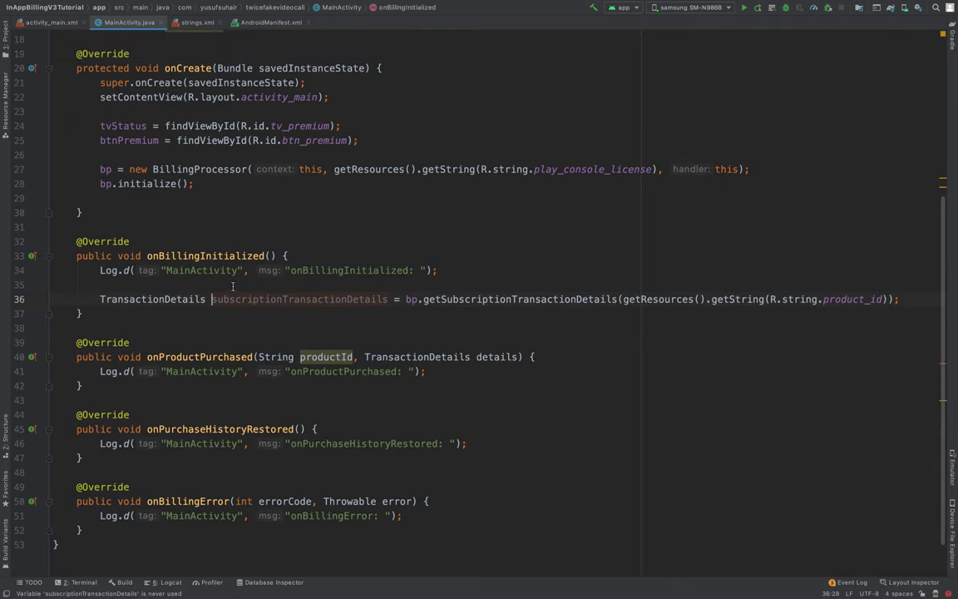
mouse_move(246, 304)
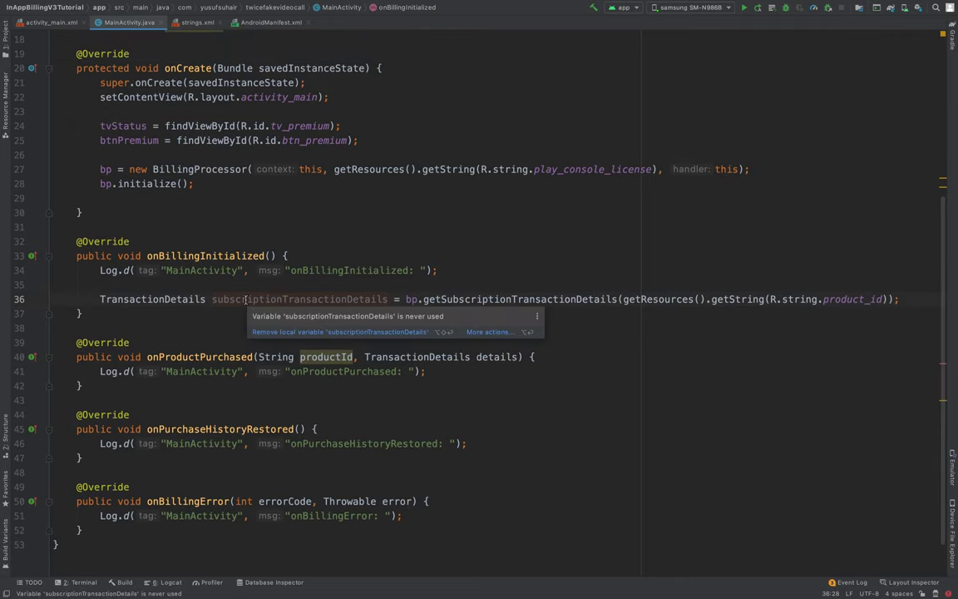
- Turn subscriptionTransactionDetails into a private TransactionDetails field of MainActivity initialised to null
key("alt+BackSpace")
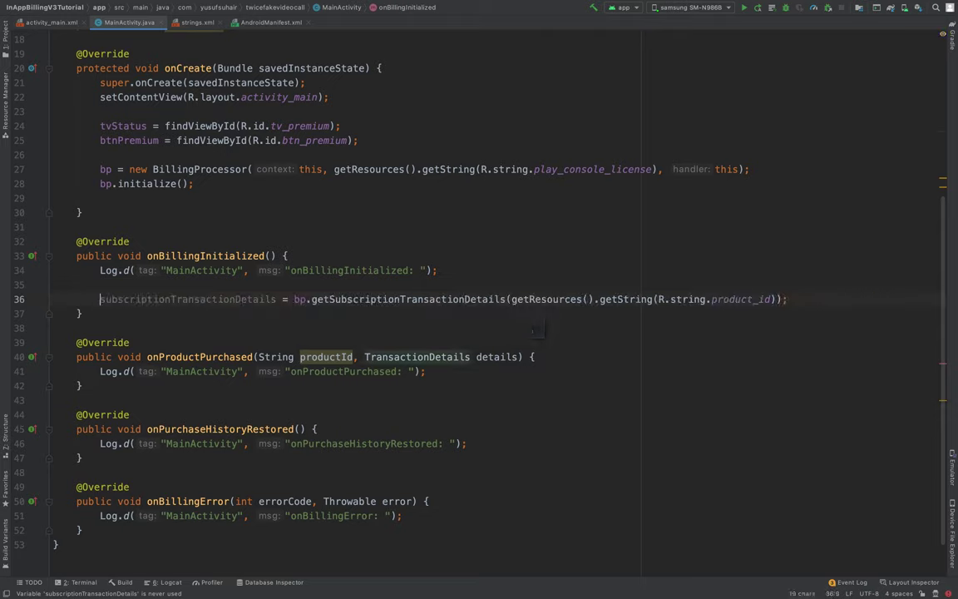
key("alt+Return")
key("Down")
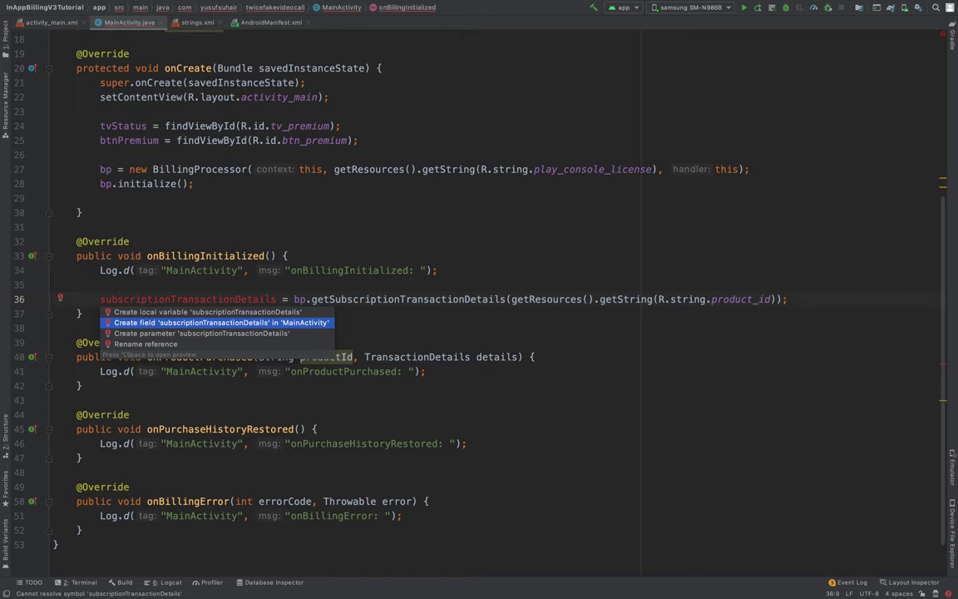
key("Return")
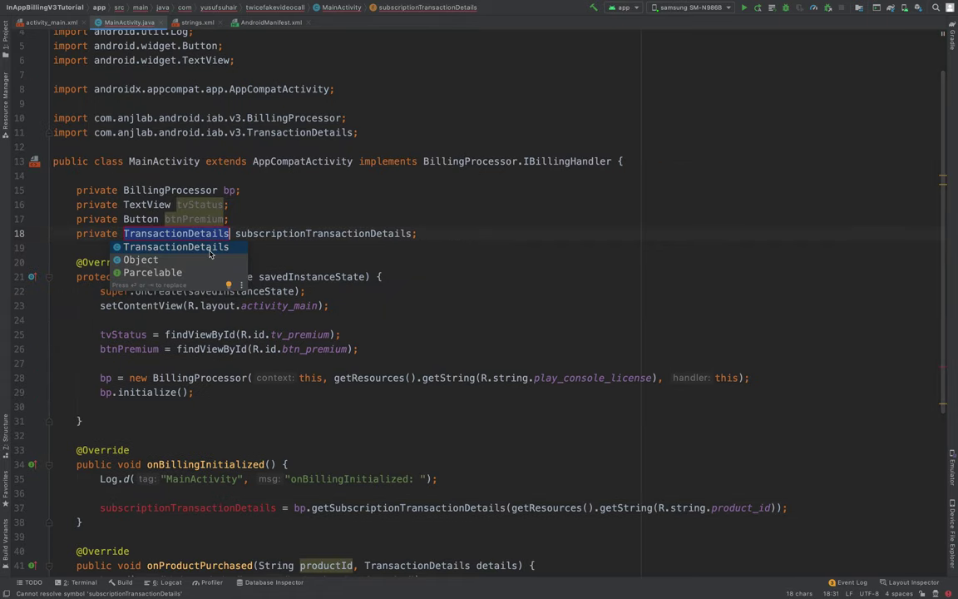
key("Return")
type("= null")
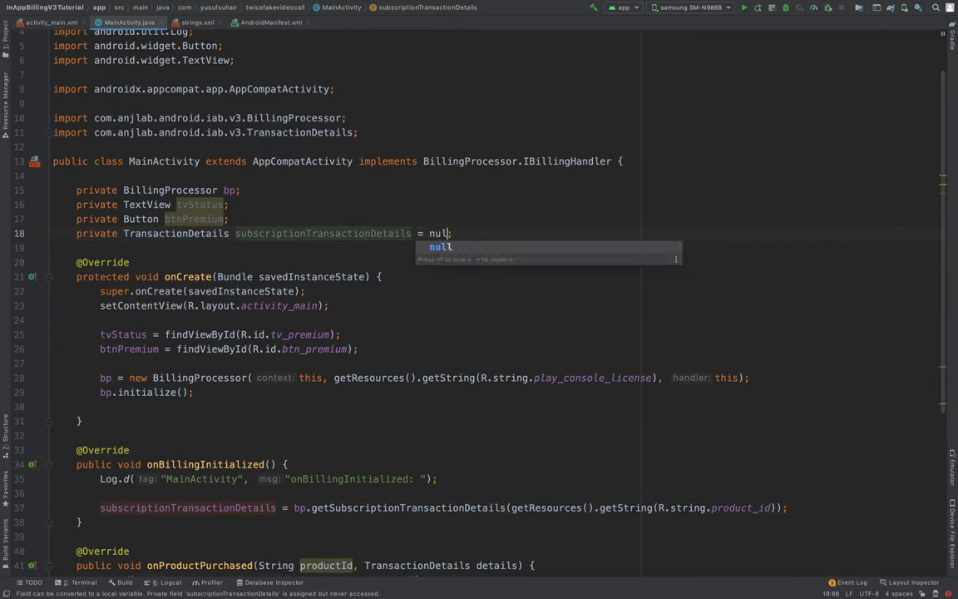
- Complete the null initialisation of the subscriptionTransactionDetails field declaration in MainActivity
type(";")
left_click(371, 233)
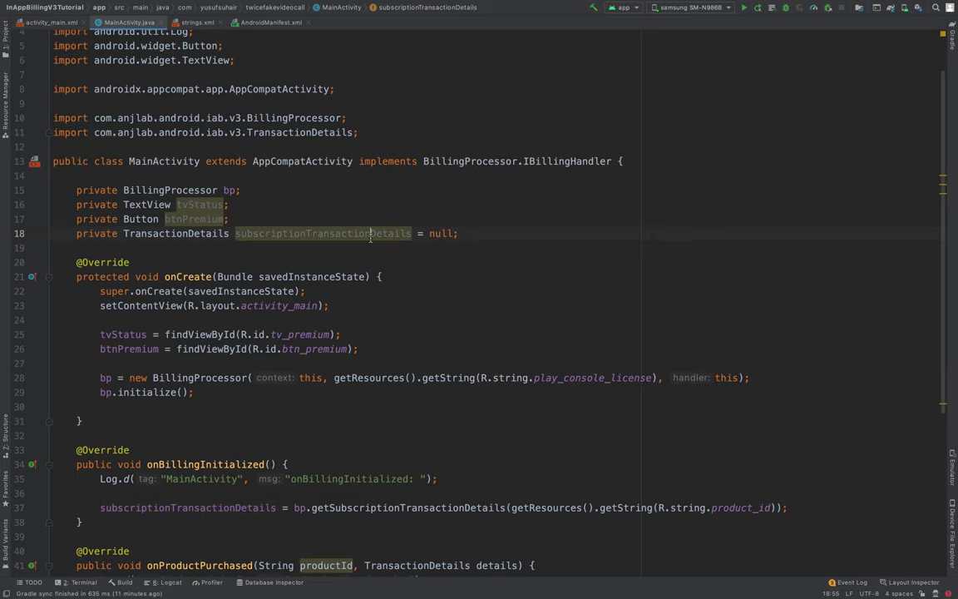
- Below the getSubscriptionTransactionDetails call in onBillingInitialized, add btnPremium.setOnClickListener with an empty v -> { } lambda body
scroll(456, 261, "down", 2)
scroll(456, 262, "down", 5)
left_click(260, 251)
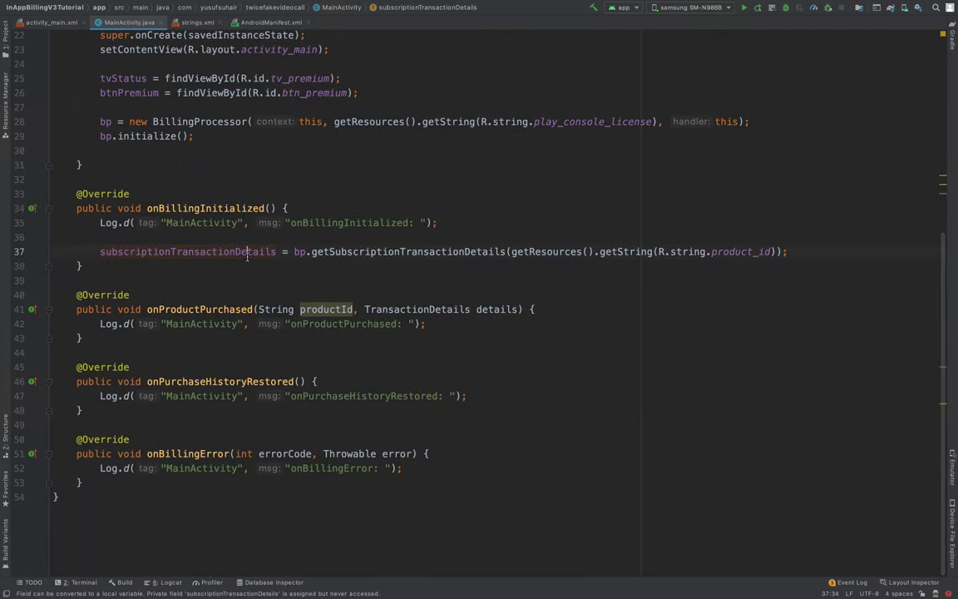
key("End")
key("Return")
key("Return")
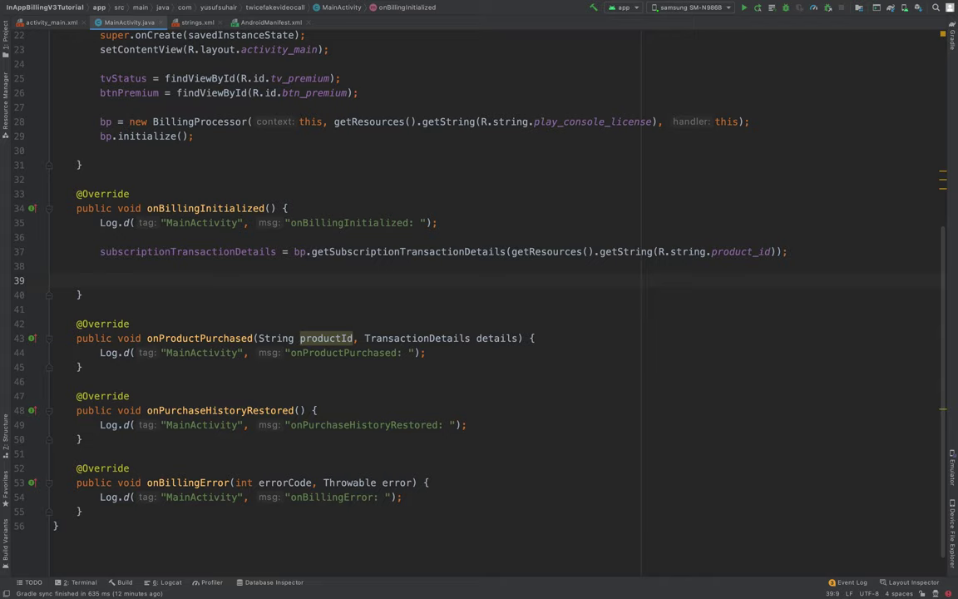
type("btn")
key("Return")
type(".set")
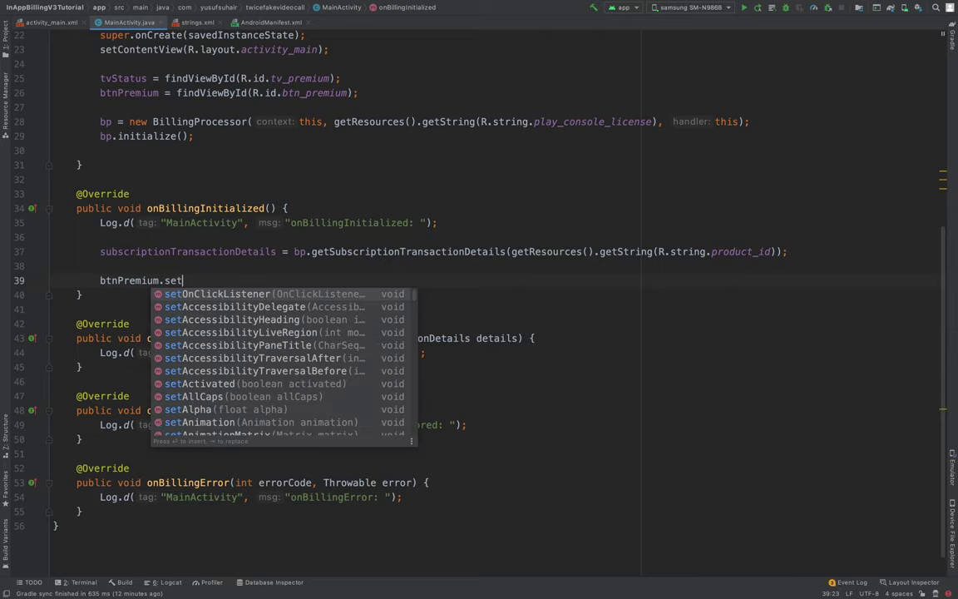
key("Return")
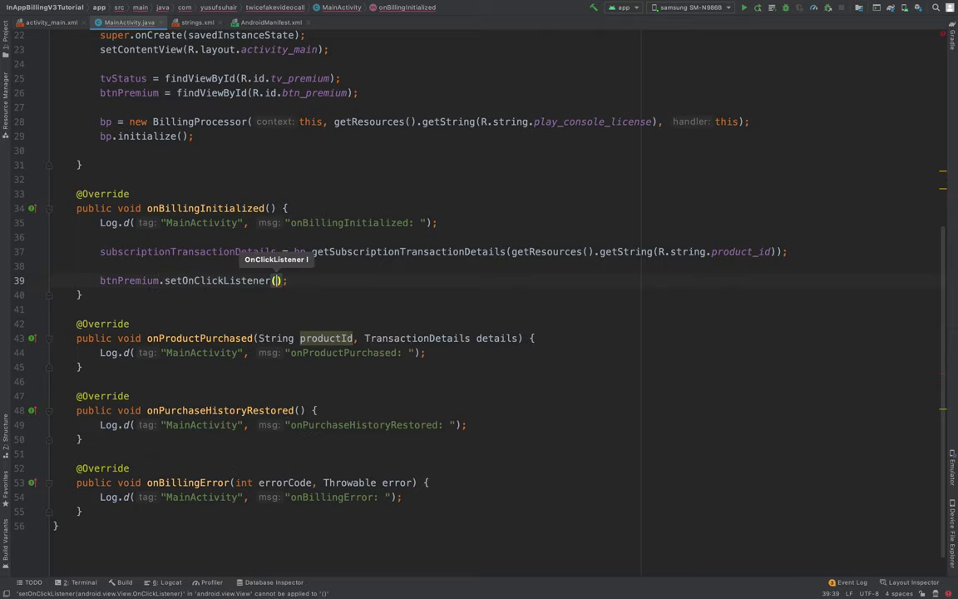
type("v -> {")
key("Return")
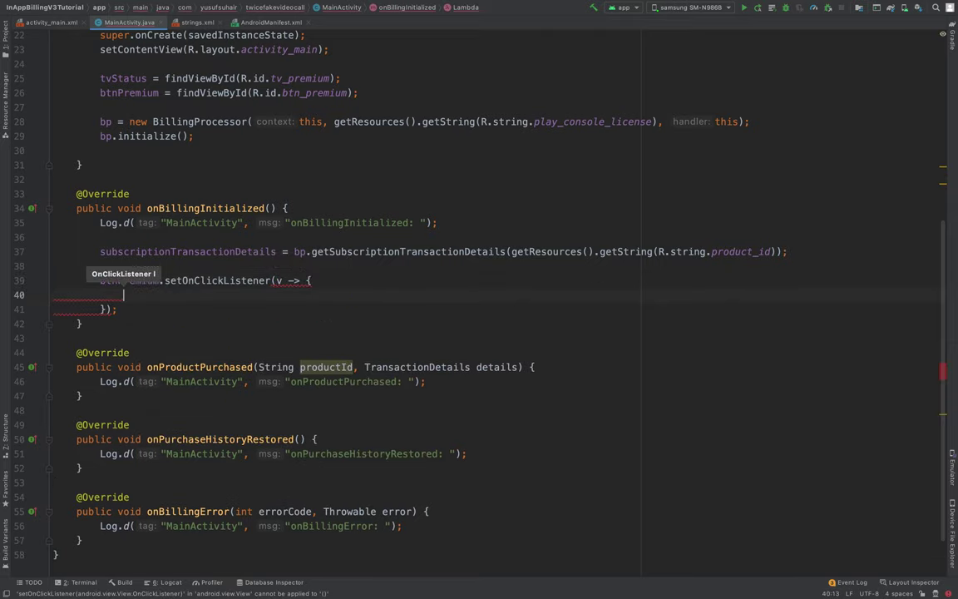
- Switch to Chrome and copy the bp.subscribe line without a developer payload from the anjlab android-inapp-billing-v3 GitHub README
key("super+Tab")
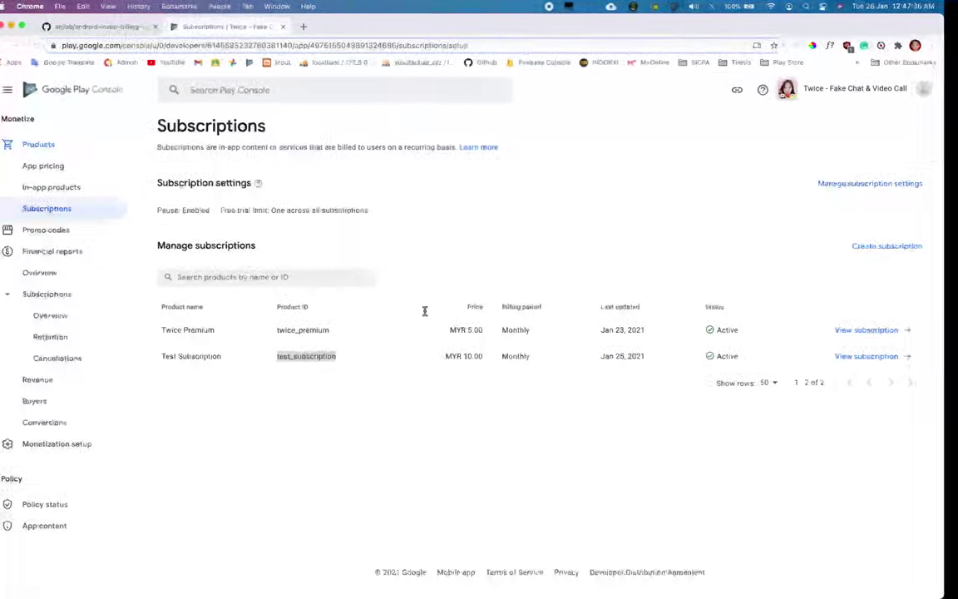
left_click(125, 28)
left_click(263, 295)
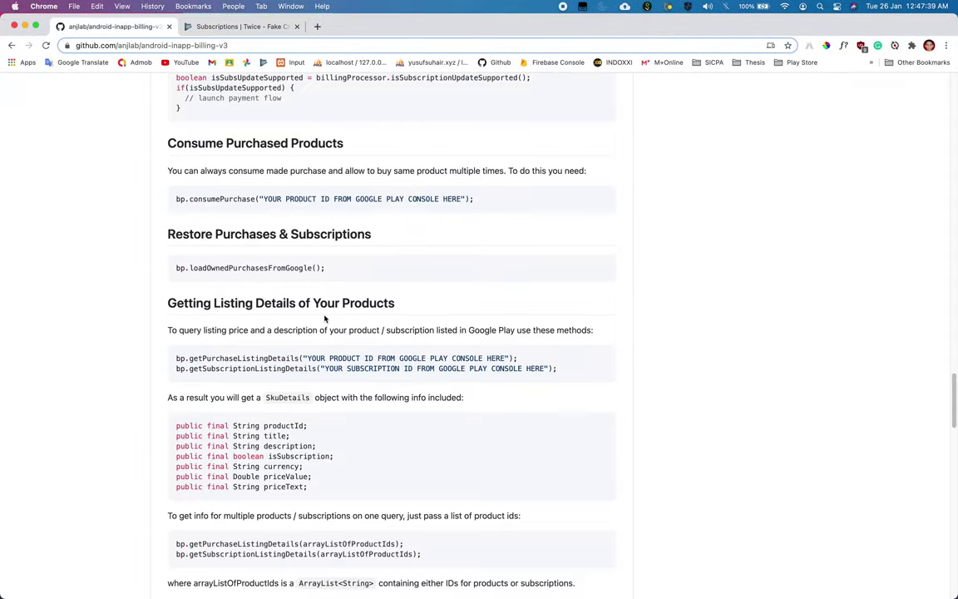
scroll(299, 307, "up", 4)
scroll(324, 315, "up", 5)
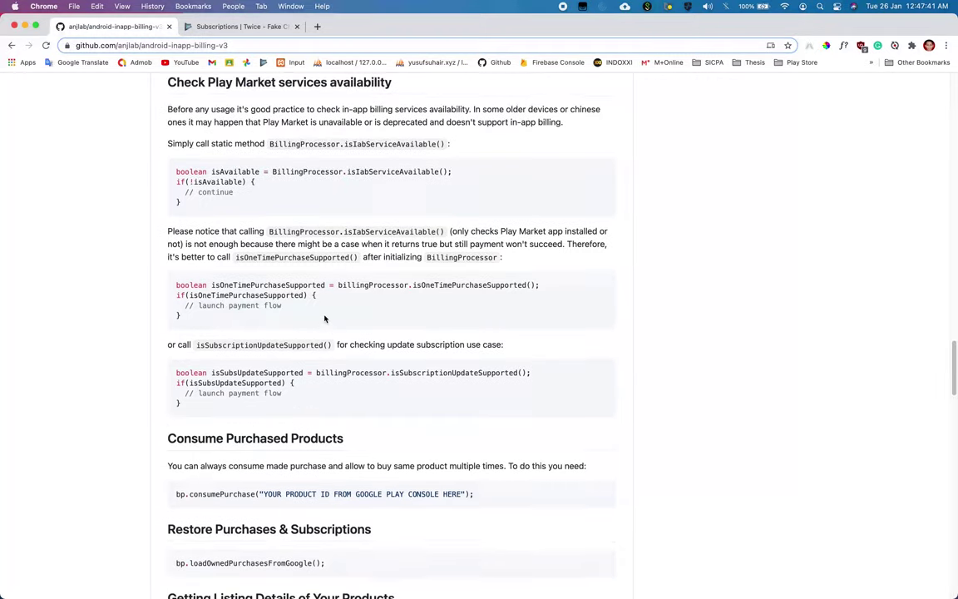
scroll(325, 317, "up", 20)
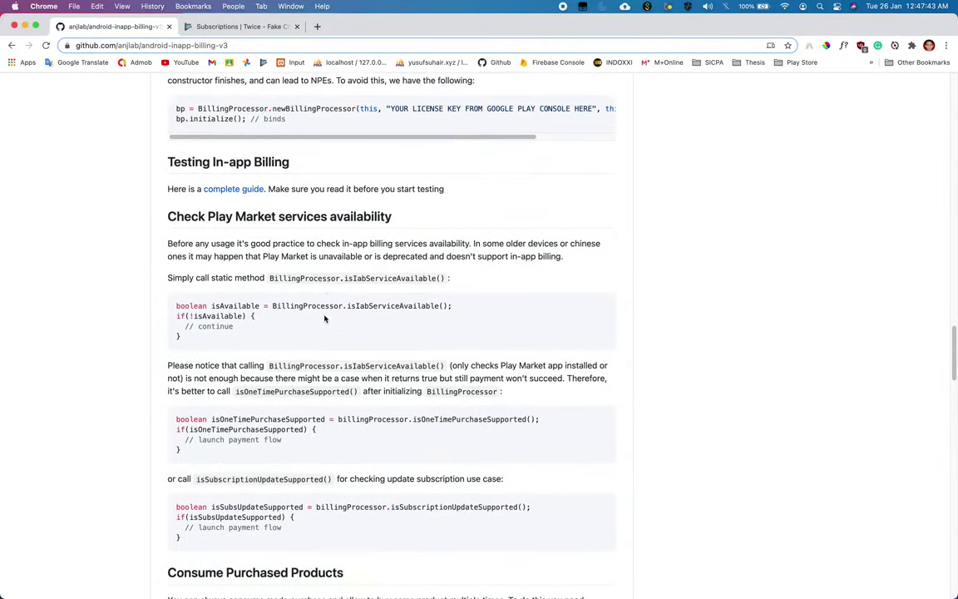
left_click_drag(281, 274, 169, 275)
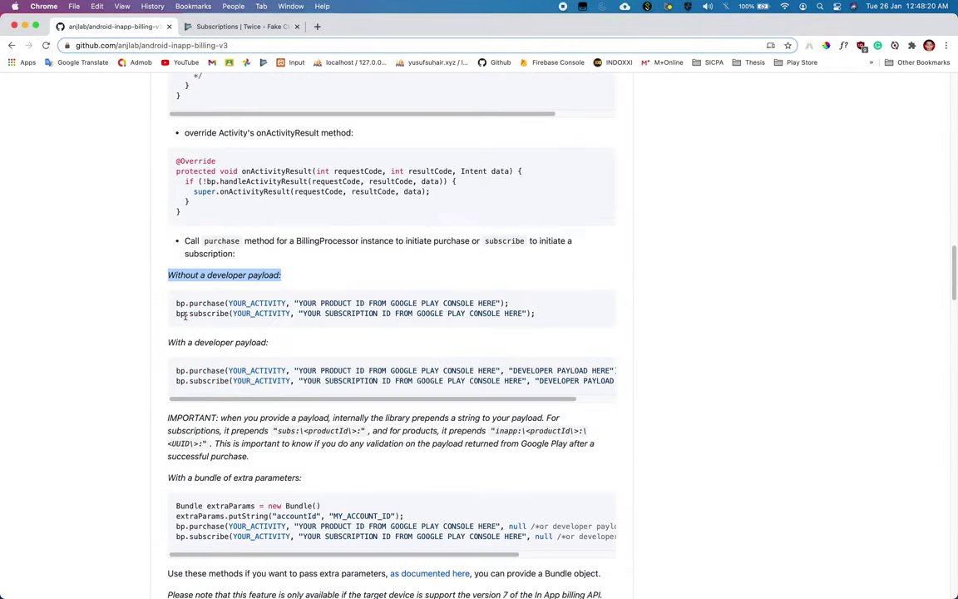
left_click_drag(171, 314, 605, 323)
key("super+c")
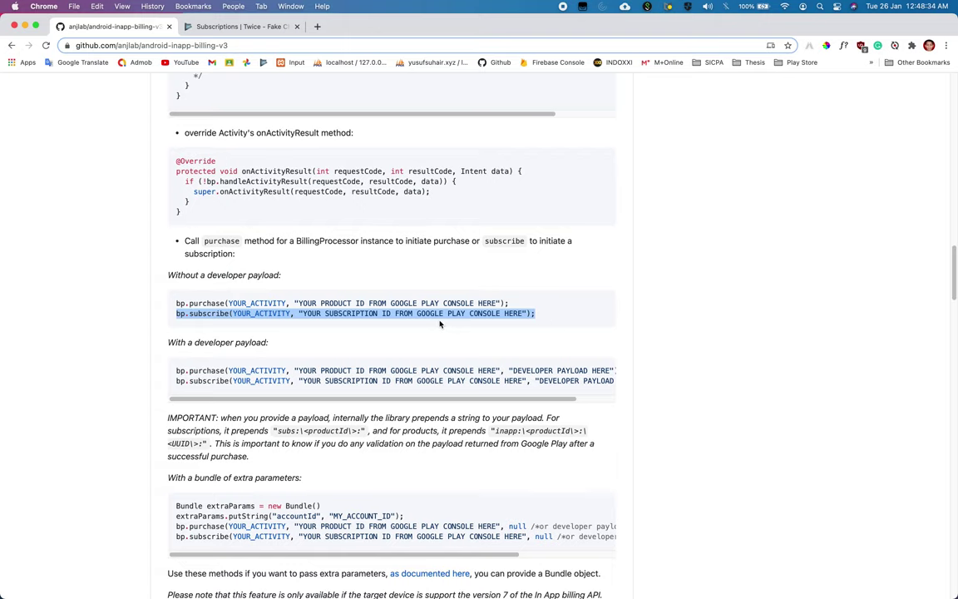
- Back in Android Studio, paste the bp.subscribe call into the btnPremium click listener and replace YOUR_ACTIVITY with this
key("super+Tab")
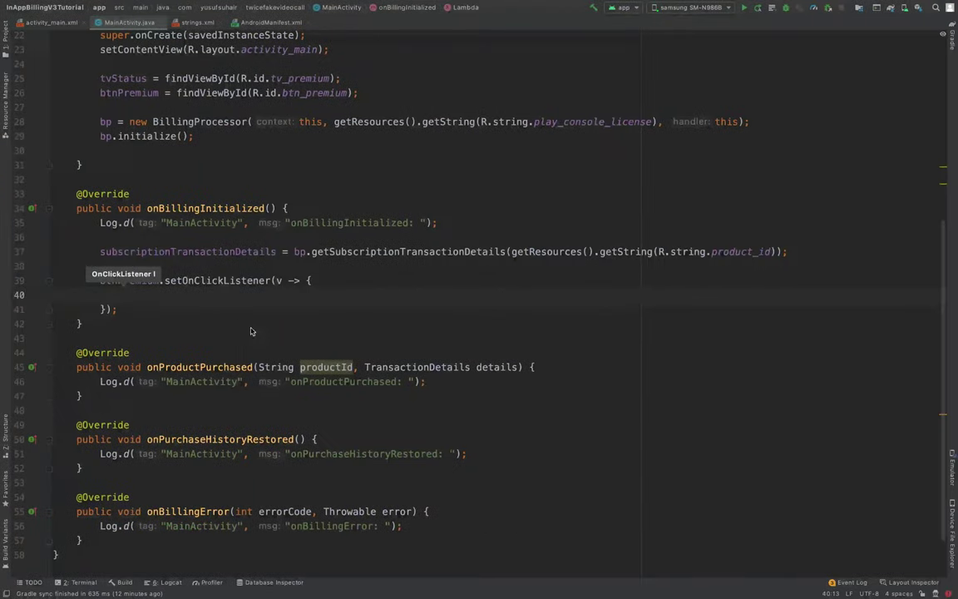
key("super+v")
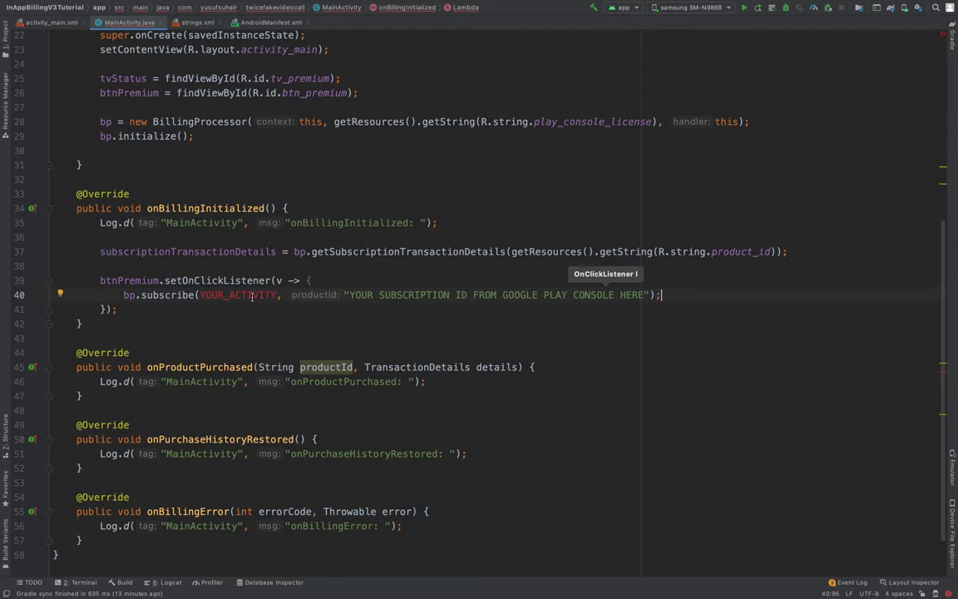
double_click(255, 295)
type("thi")
key("Return")
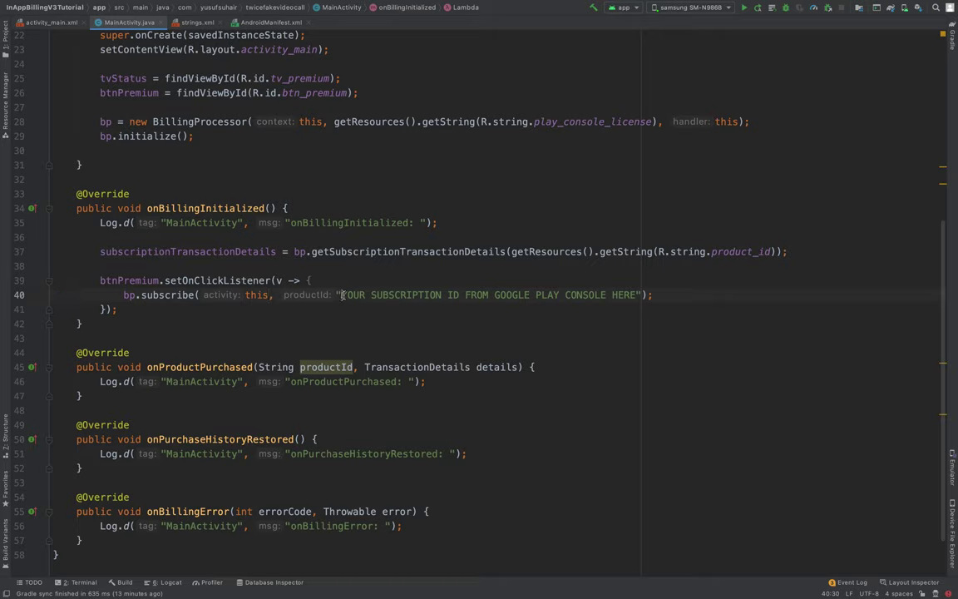
- Replace the placeholder subscription ID string in bp.subscribe with getResources().getString(R.string.product_id)
left_click_drag(342, 295, 457, 283)
left_click_drag(523, 283, 637, 297)
key("BackSpace")
key("BackSpace")
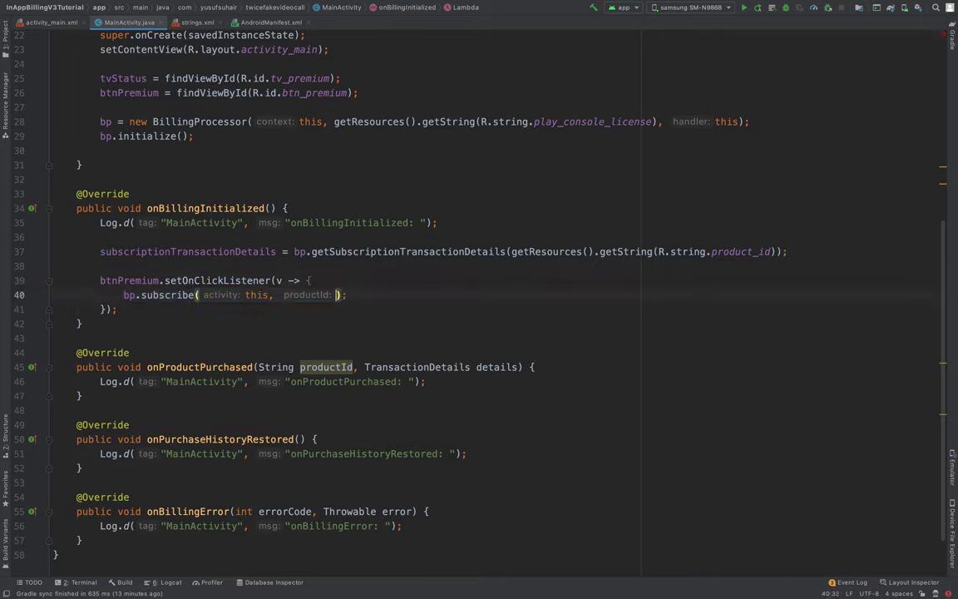
type("get")
key("Return")
type(".")
key("Return")
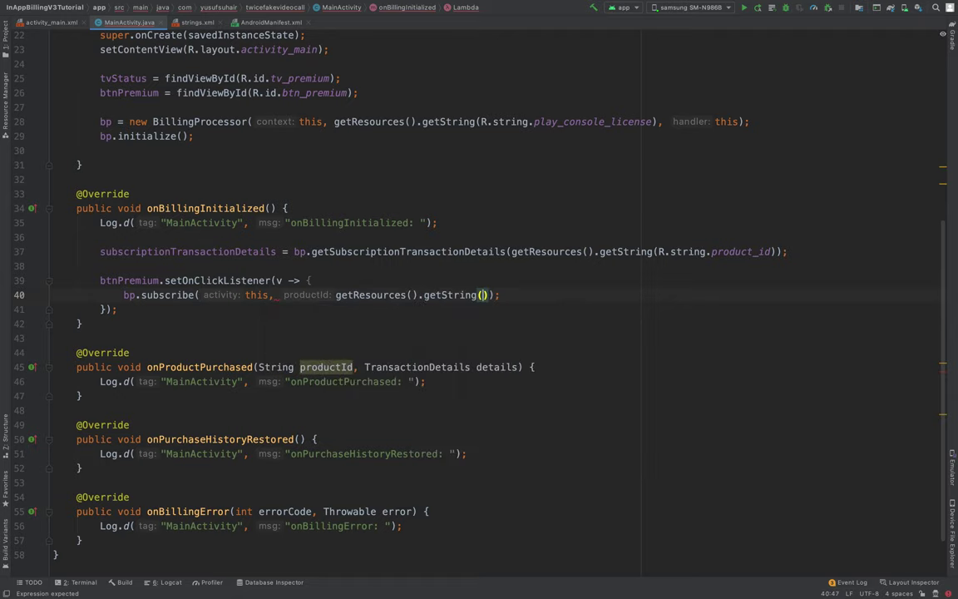
type("R.string.")
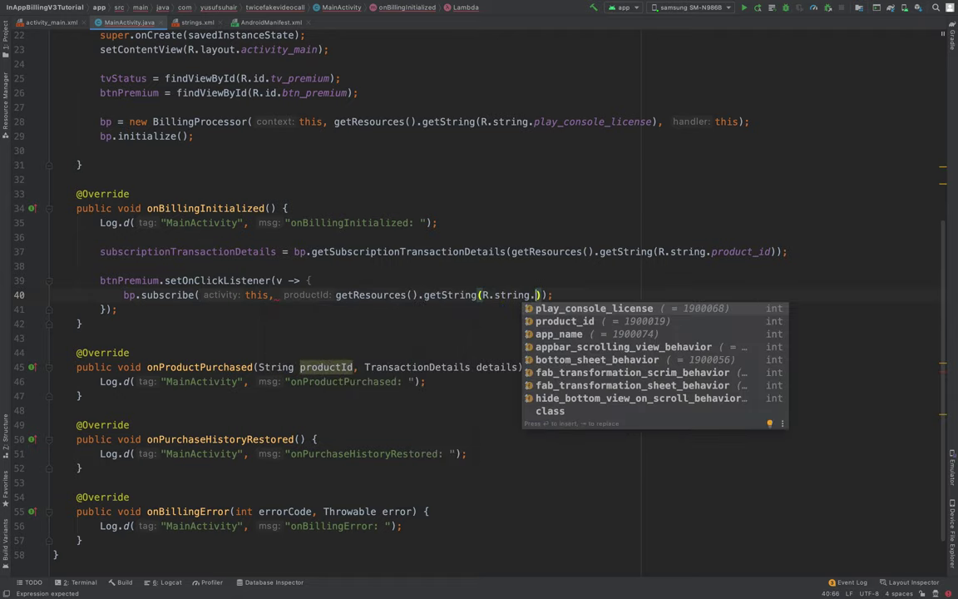
key("Down")
key("Return")
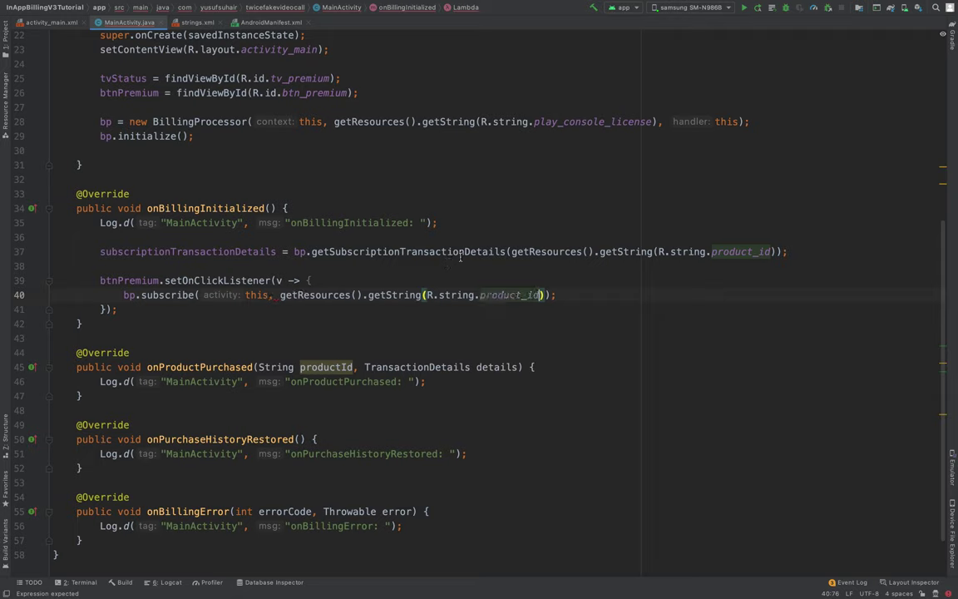
- Select the getResources().getString(R.string.product_id) argument of the getSubscriptionTransactionDetails call
left_click(510, 251)
left_click_drag(510, 251, 775, 251)
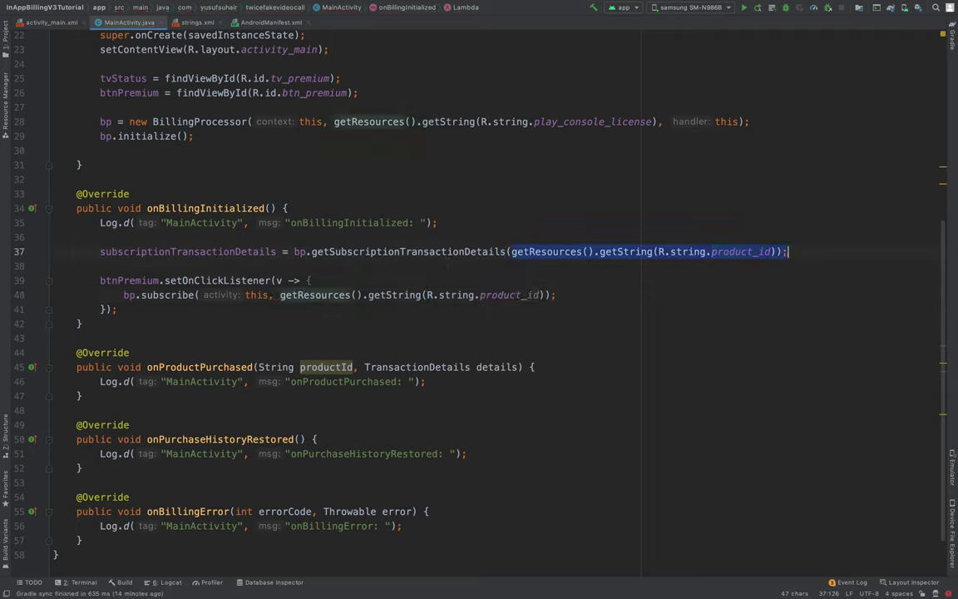
key("ctrl+g")
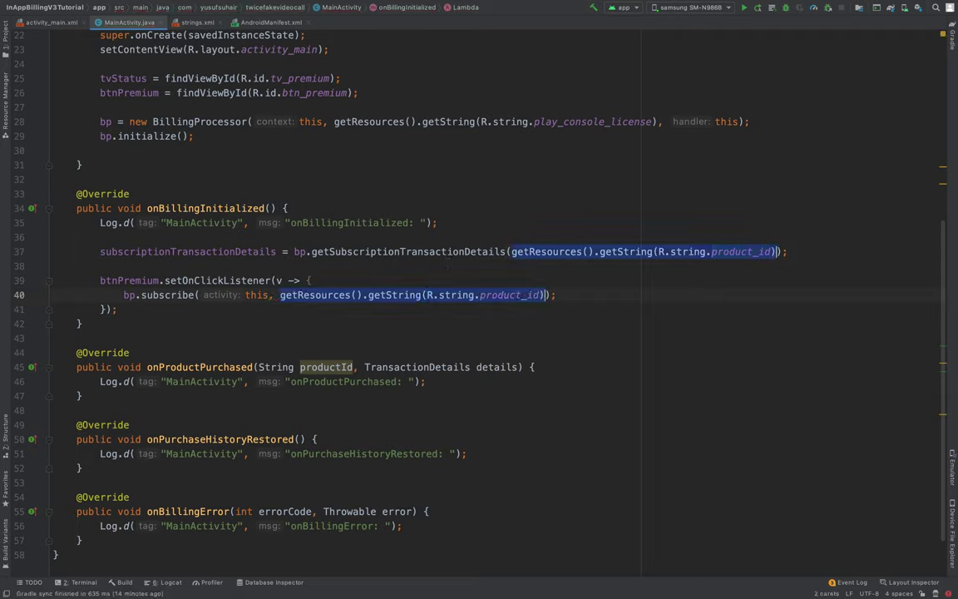
key("ctrl+shift+g")
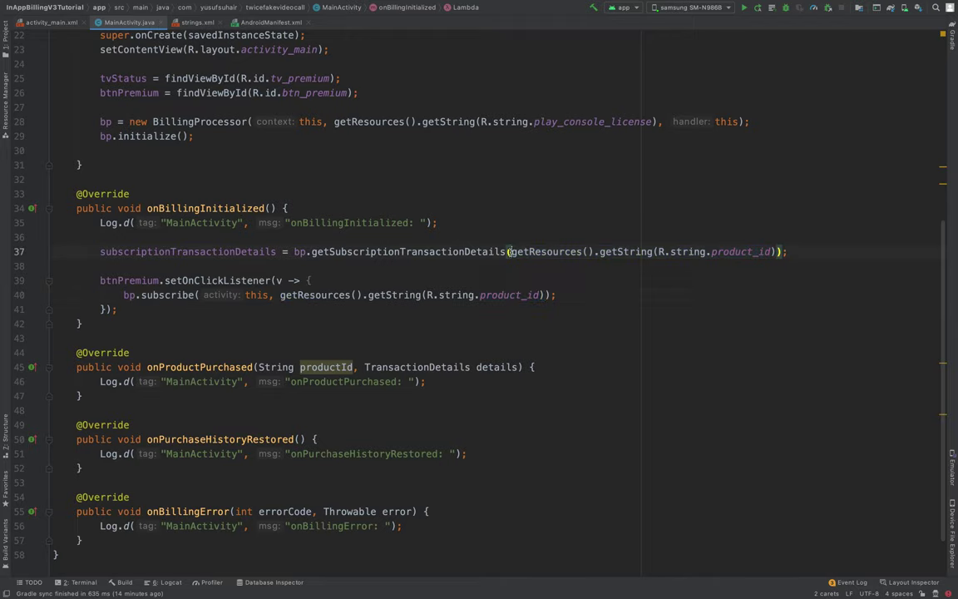
key("shift+Left")
key("shift+Left")
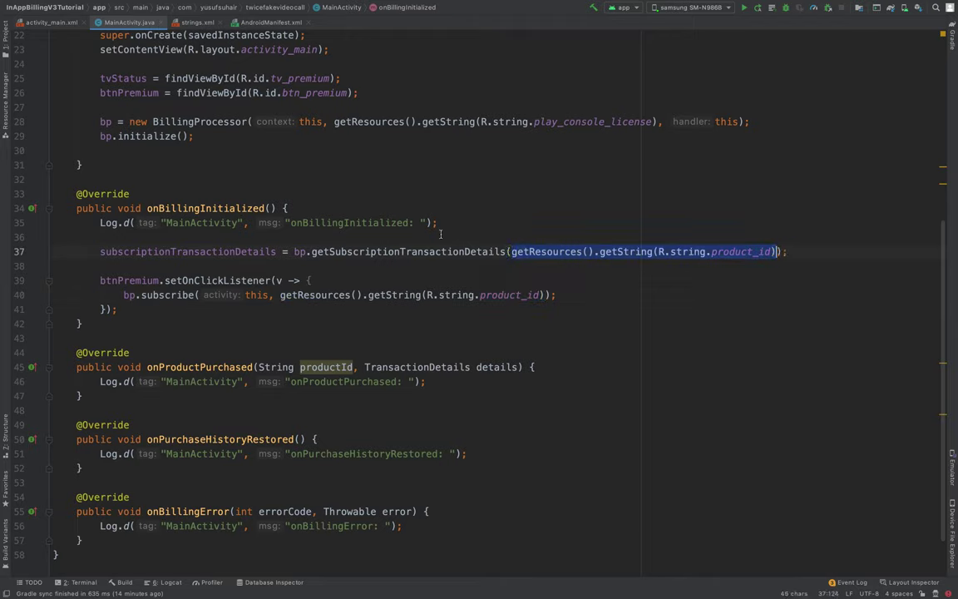